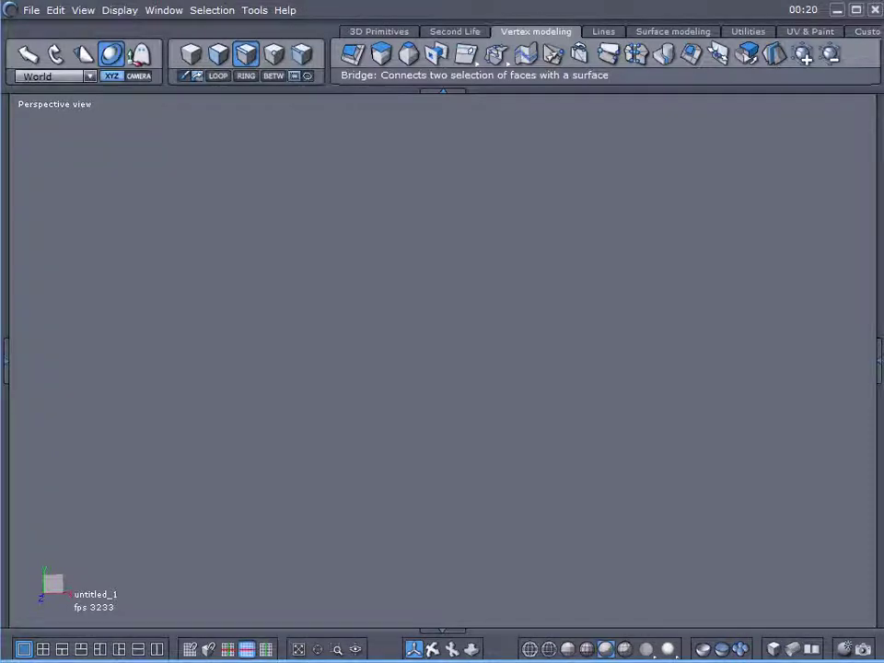
{"action": "left_click_drag", "start_coordinate": [0, 122], "coordinate": [21, 117]}
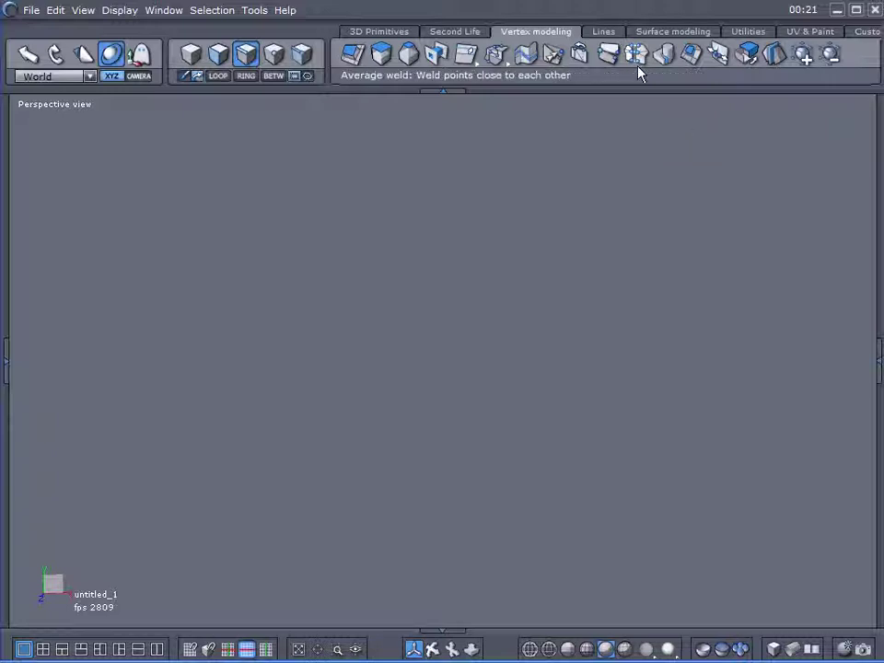
- Draw a vertical helix curve from a base center point, with an end radius wider than its base radius
{"action": "left_click", "coordinate": [604, 32]}
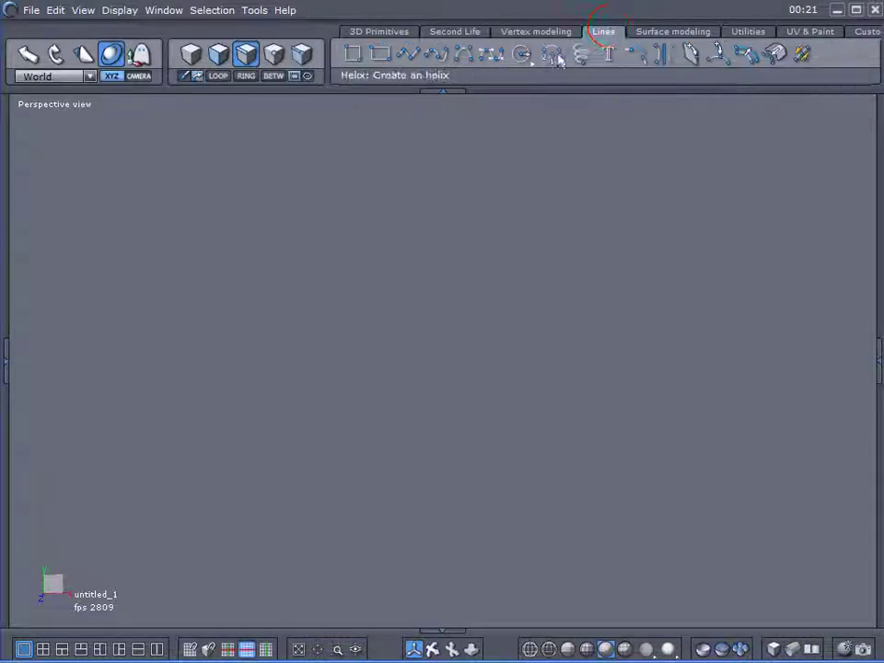
{"action": "left_click", "coordinate": [583, 57]}
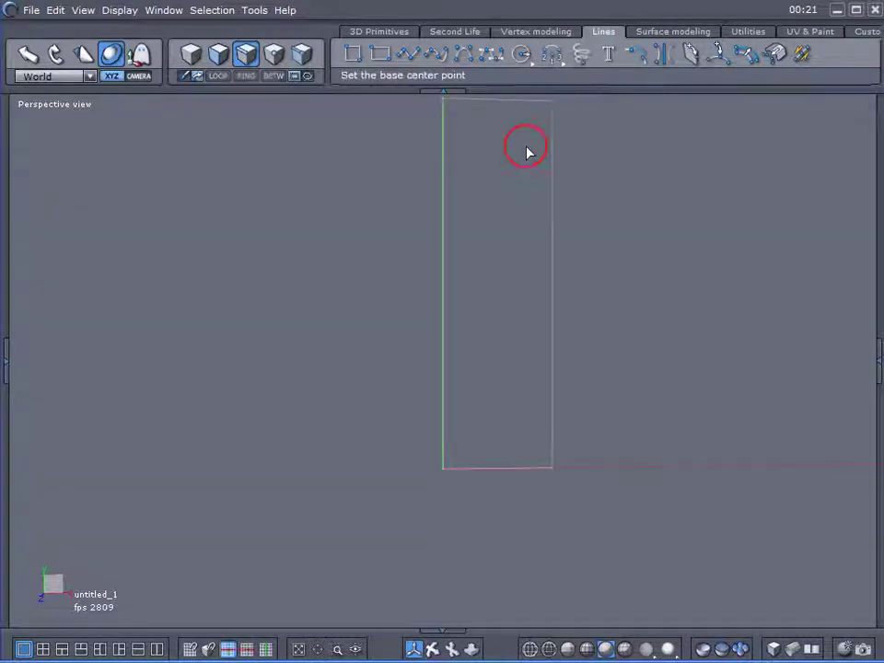
{"action": "left_click", "coordinate": [453, 467]}
{"action": "left_click", "coordinate": [502, 357]}
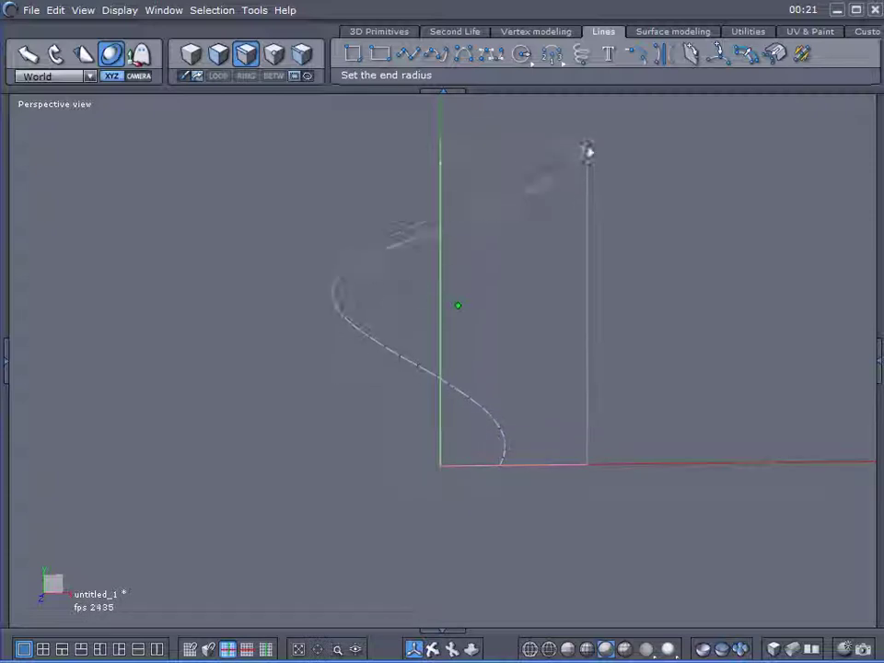
{"action": "left_click", "coordinate": [583, 141]}
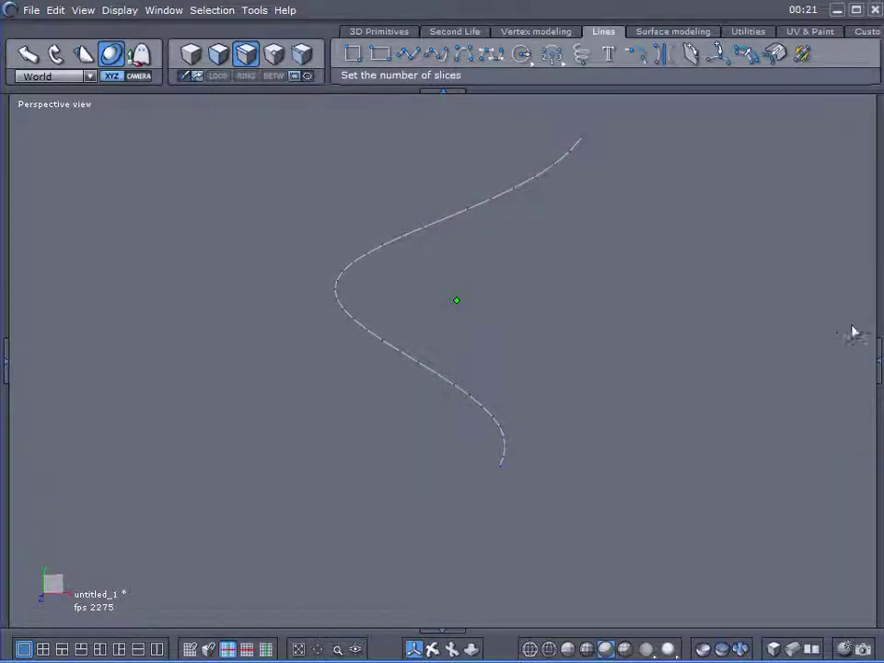
- Set the helix to 4 slices, validate it, and scale its height down to about 5.64
{"action": "left_click", "coordinate": [877, 359]}
{"action": "left_click", "coordinate": [748, 245]}
{"action": "scroll", "coordinate": [744, 246], "scroll_direction": "up", "scroll_amount": 3}
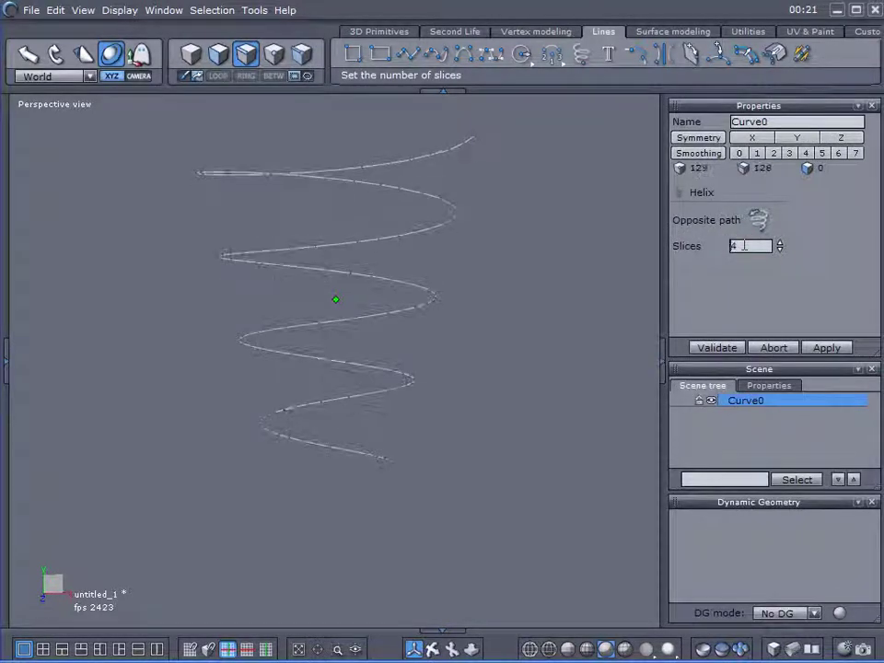
{"action": "left_click", "coordinate": [714, 349]}
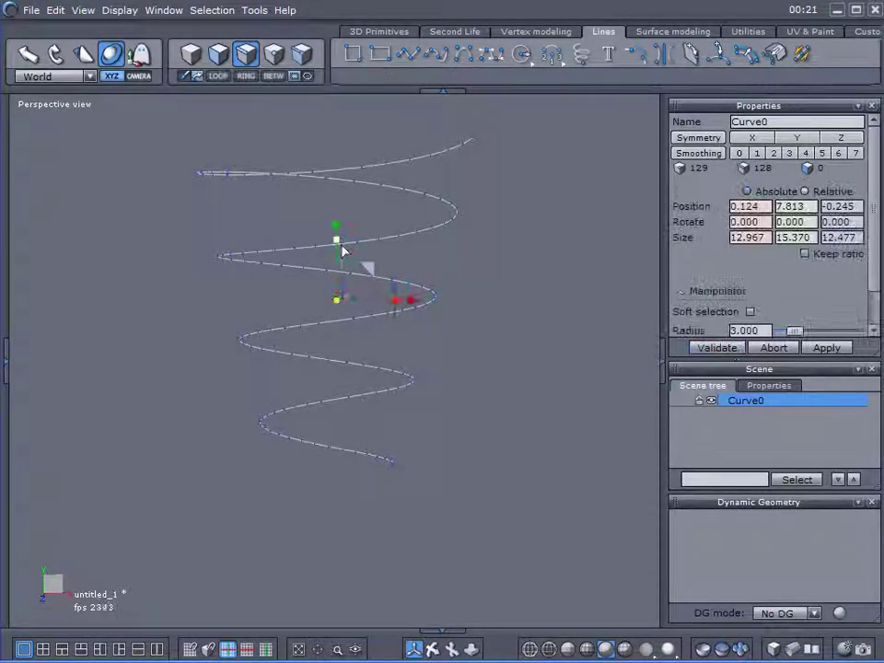
{"action": "left_click_drag", "start_coordinate": [336, 242], "coordinate": [329, 285]}
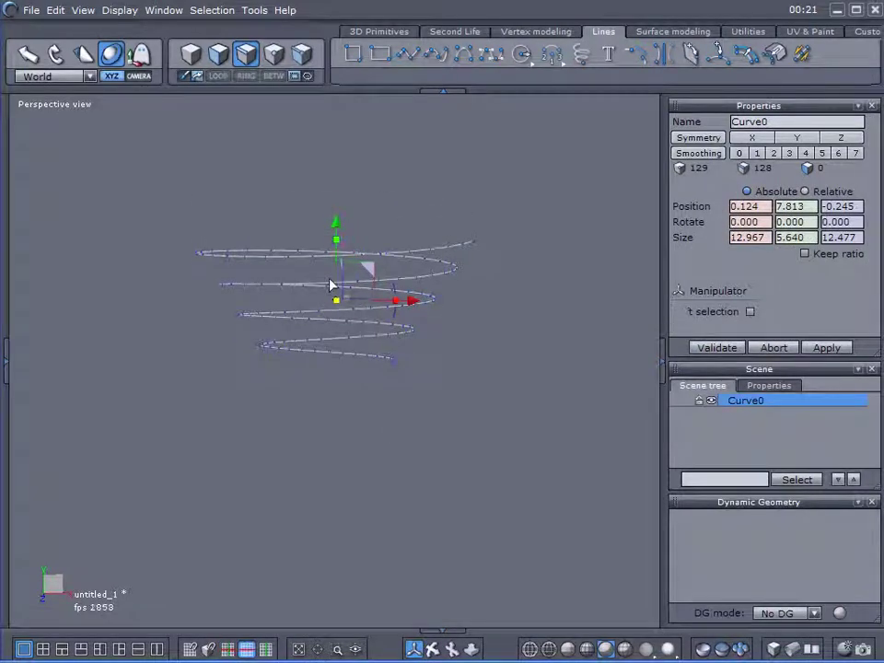
- Turn the helix curve into a tube with a thickness of 1.164 and 8 points, and validate it
{"action": "left_click", "coordinate": [667, 33]}
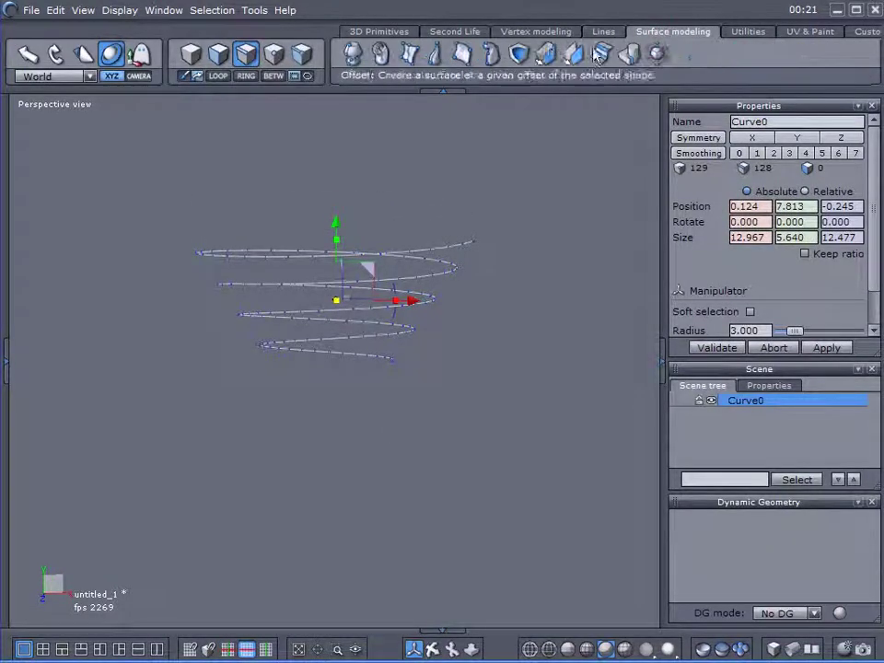
{"action": "left_click", "coordinate": [601, 53]}
{"action": "right_click_drag", "start_coordinate": [487, 213], "coordinate": [431, 315]}
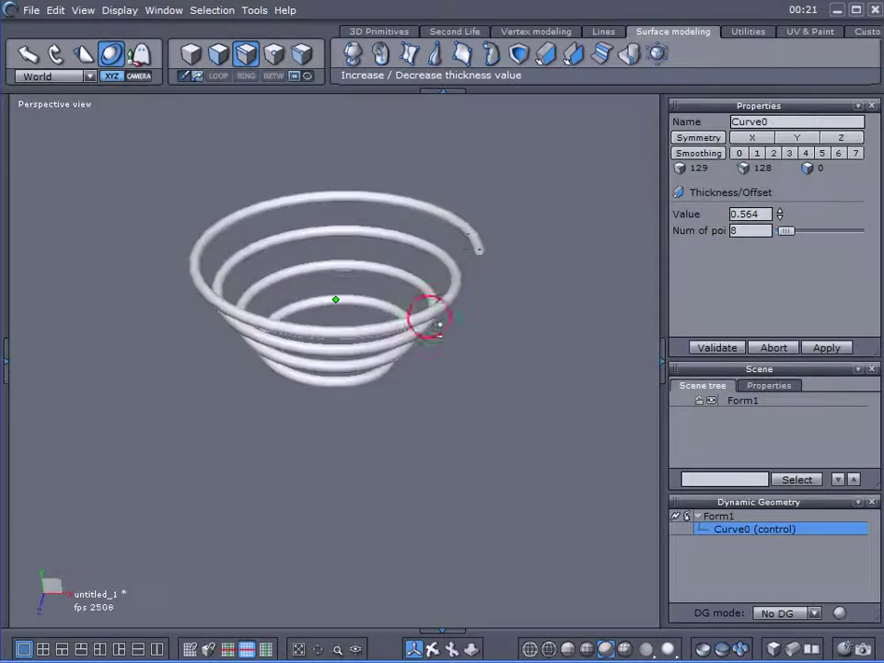
{"action": "scroll", "coordinate": [466, 238], "scroll_direction": "up", "scroll_amount": 4}
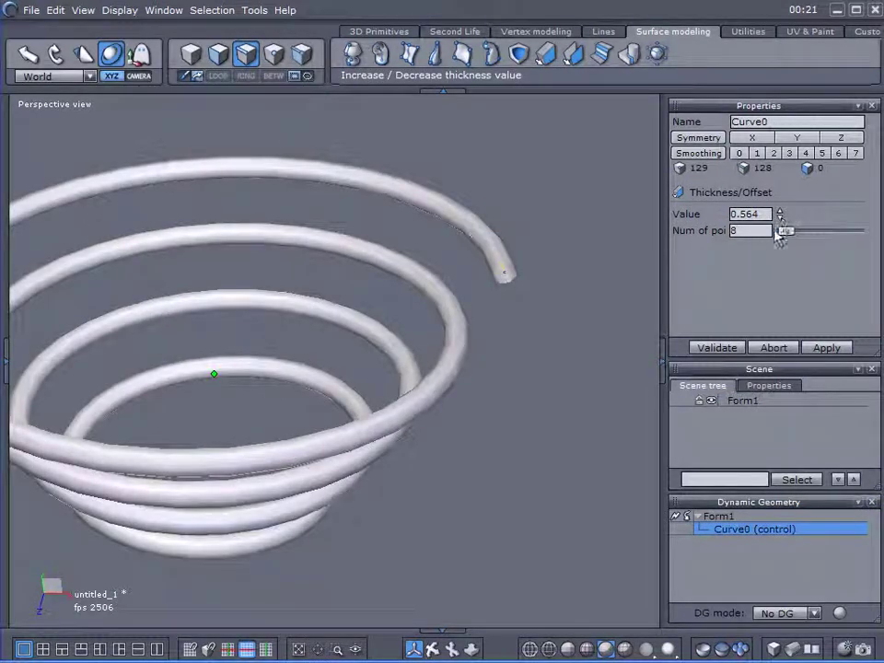
{"action": "scroll", "coordinate": [763, 213], "scroll_direction": "up", "scroll_amount": 4}
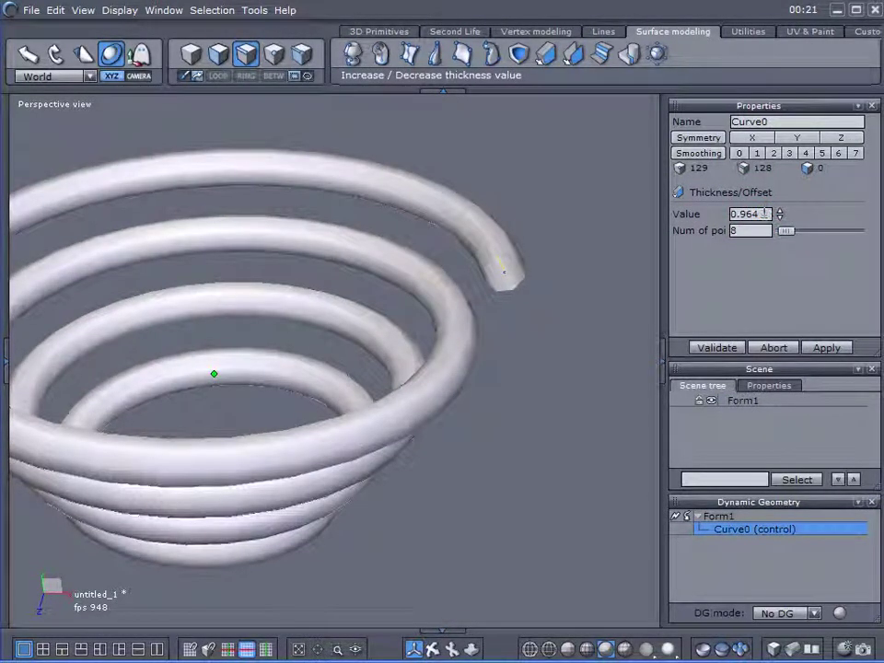
{"action": "scroll", "coordinate": [767, 213], "scroll_direction": "up", "scroll_amount": 2}
{"action": "mouse_move", "coordinate": [571, 267]}
{"action": "middle_mouse_down"}
{"action": "mouse_move", "coordinate": [543, 288]}
{"action": "mouse_move", "coordinate": [529, 262]}
{"action": "mouse_move", "coordinate": [589, 263]}
{"action": "mouse_move", "coordinate": [470, 221]}
{"action": "mouse_move", "coordinate": [527, 282]}
{"action": "mouse_move", "coordinate": [554, 265]}
{"action": "middle_mouse_up"}
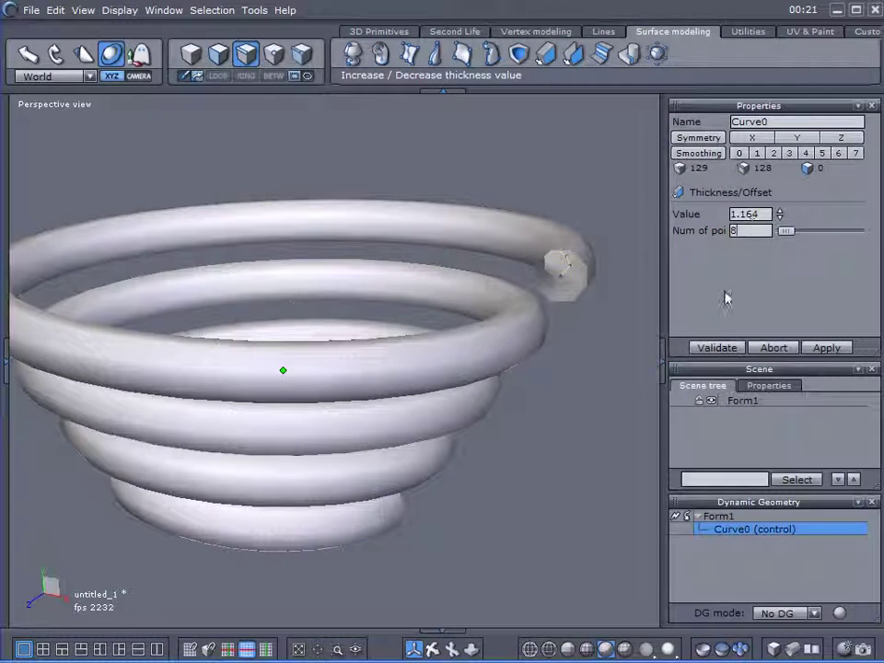
{"action": "left_click", "coordinate": [724, 348]}
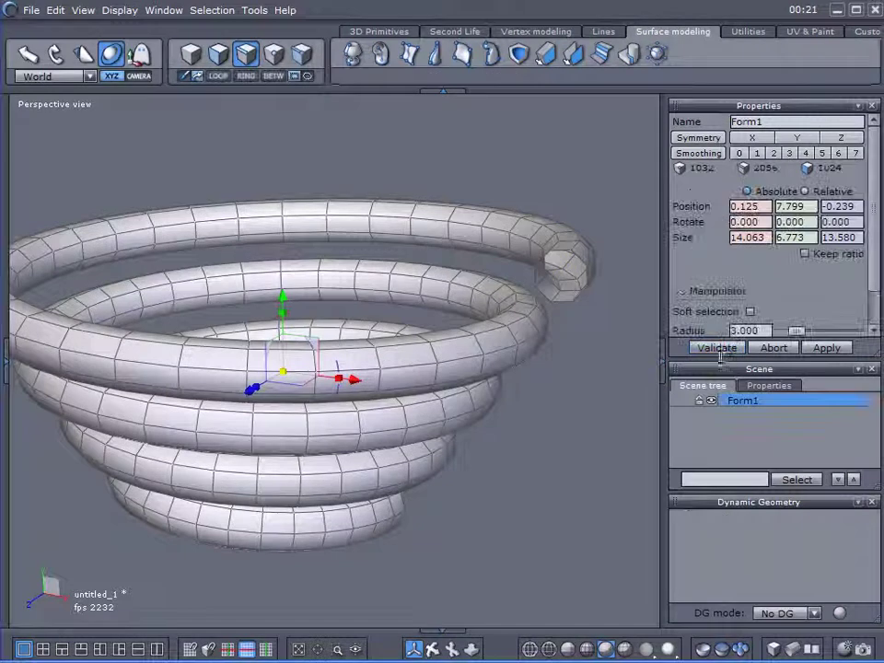
- Close the Dynamic Geometry panel and rename the tube object as Coil
{"action": "left_click", "coordinate": [871, 502]}
{"action": "mouse_move", "coordinate": [602, 426]}
{"action": "middle_mouse_down"}
{"action": "mouse_move", "coordinate": [536, 459]}
{"action": "mouse_move", "coordinate": [516, 430]}
{"action": "mouse_move", "coordinate": [615, 433]}
{"action": "middle_mouse_up"}
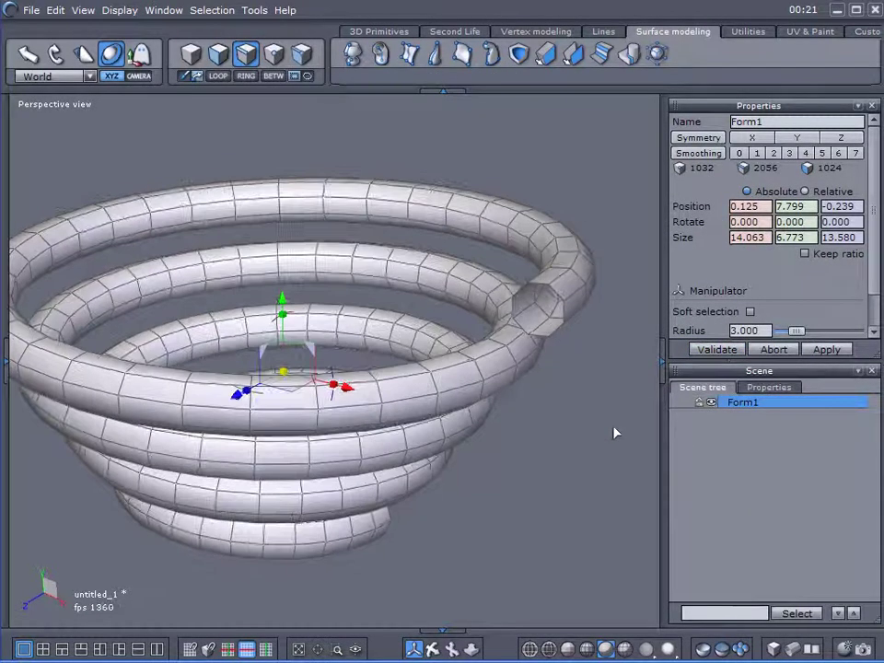
{"action": "left_click", "coordinate": [768, 123]}
{"action": "type", "text": "C"}
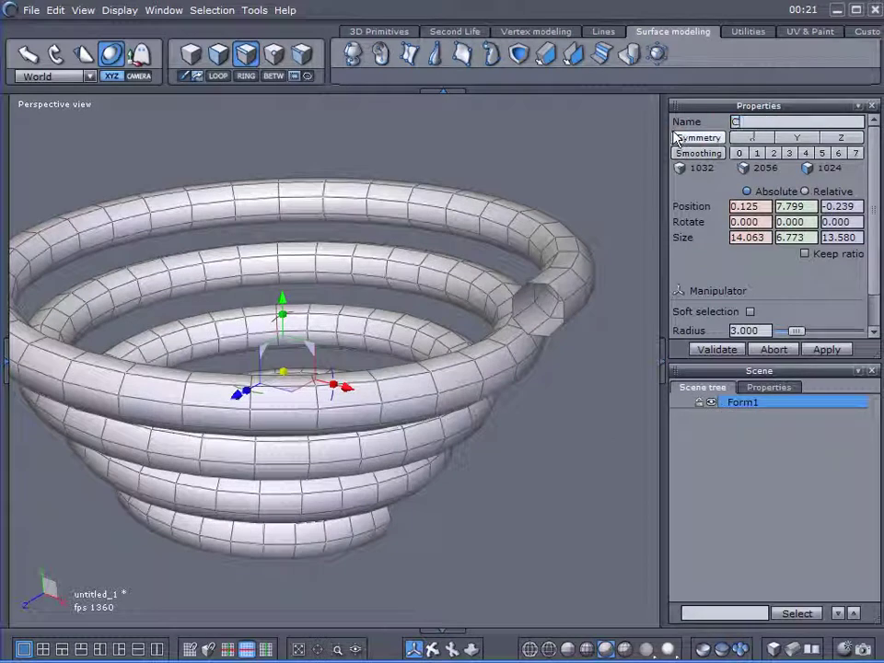
{"action": "type", "text": "oil"}
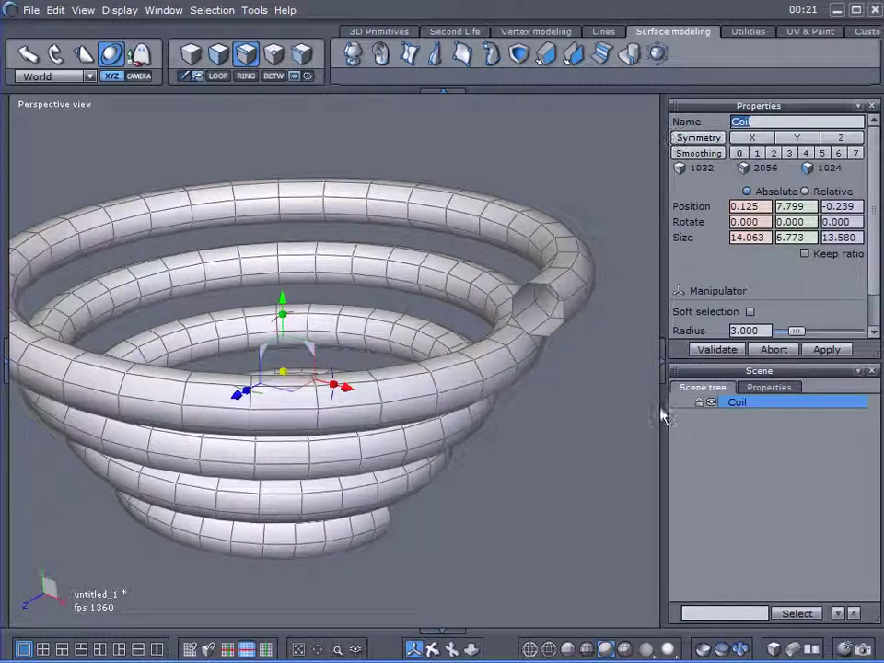
- Duplicate the Coil object in the scene and hide the copy
{"action": "left_click", "coordinate": [732, 437]}
{"action": "left_click", "coordinate": [724, 405]}
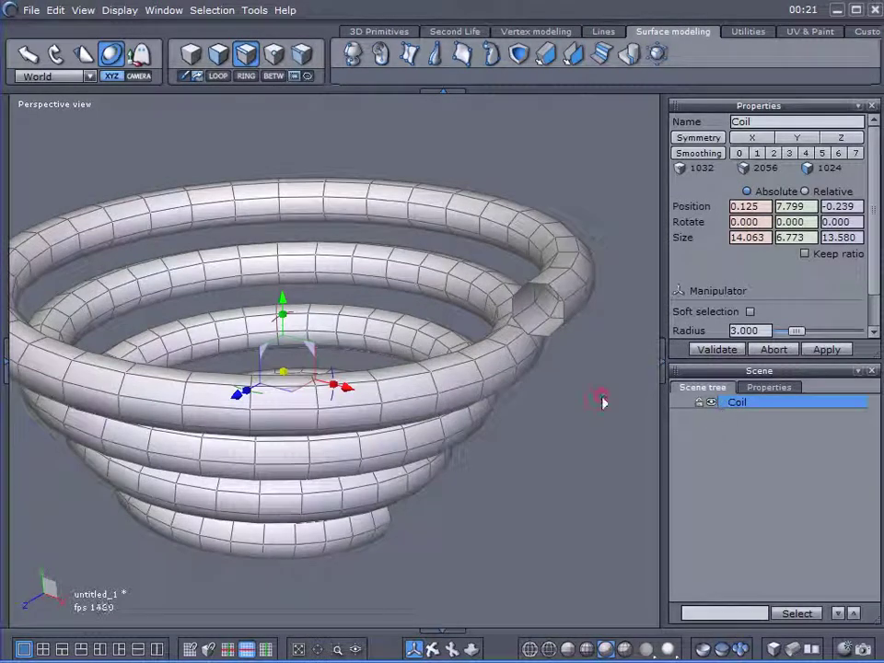
{"action": "left_click", "coordinate": [600, 401]}
{"action": "left_click", "coordinate": [724, 402]}
{"action": "key", "text": "ctrl+c"}
{"action": "key", "text": "ctrl+v"}
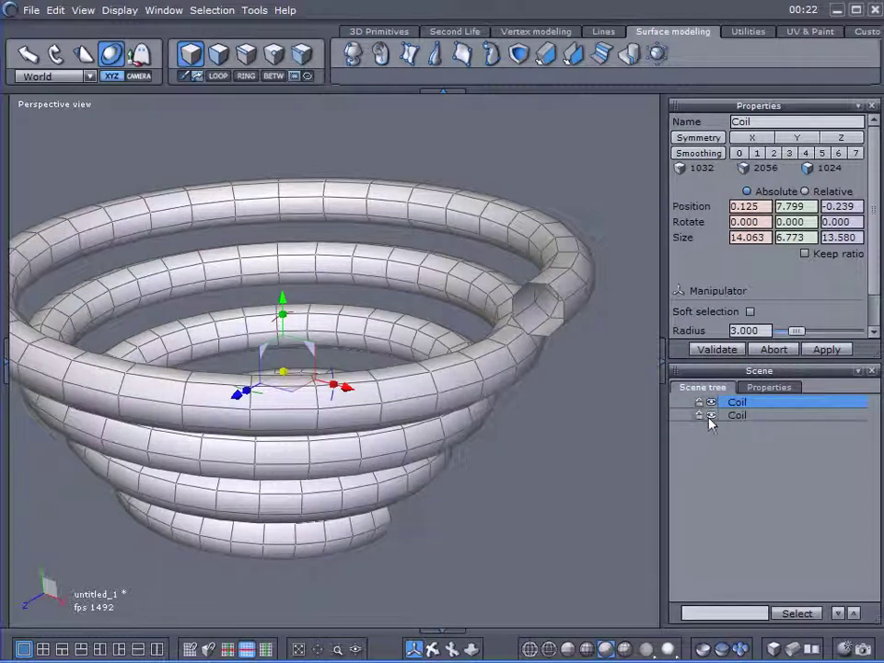
- Create a new material for the coil with its texture set to Texture checker
{"action": "left_click", "coordinate": [6, 368]}
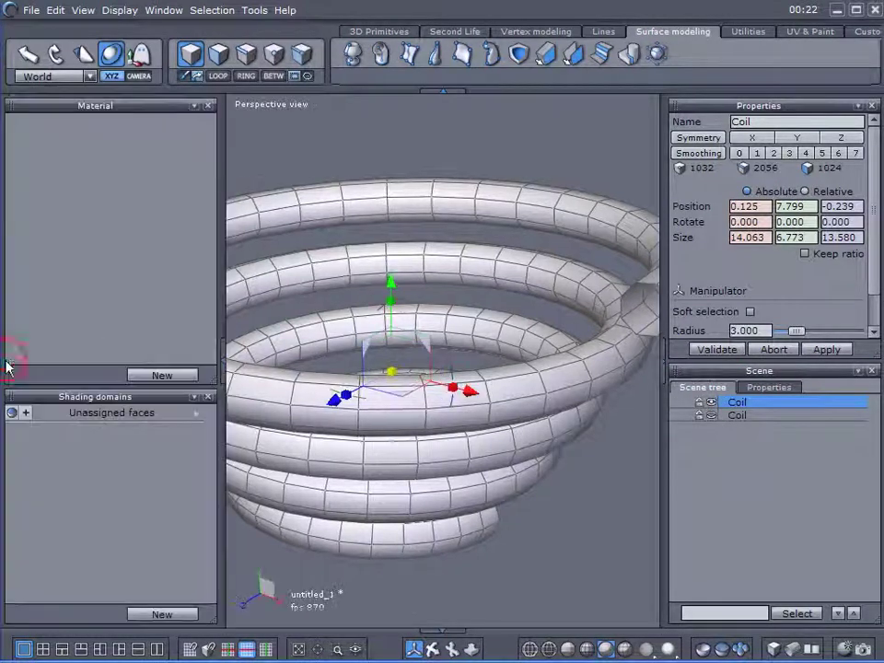
{"action": "left_click", "coordinate": [147, 380]}
{"action": "left_click", "coordinate": [189, 208]}
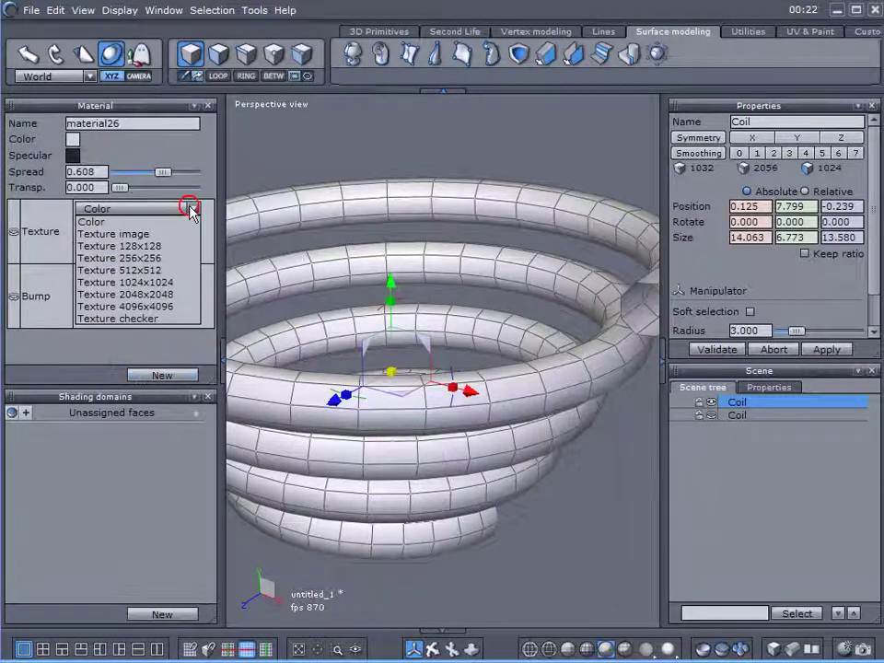
{"action": "left_click", "coordinate": [139, 318]}
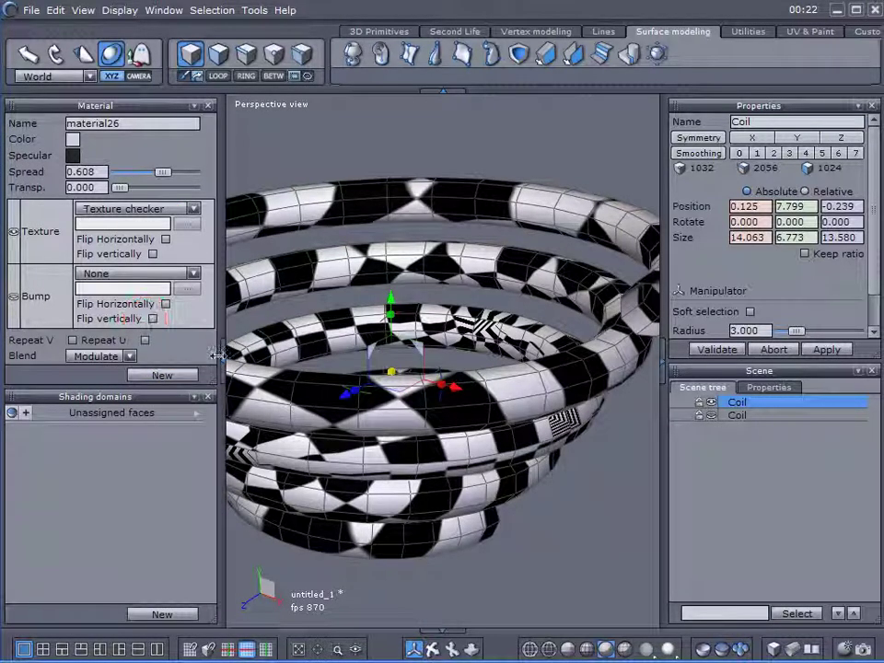
{"action": "left_click", "coordinate": [221, 359]}
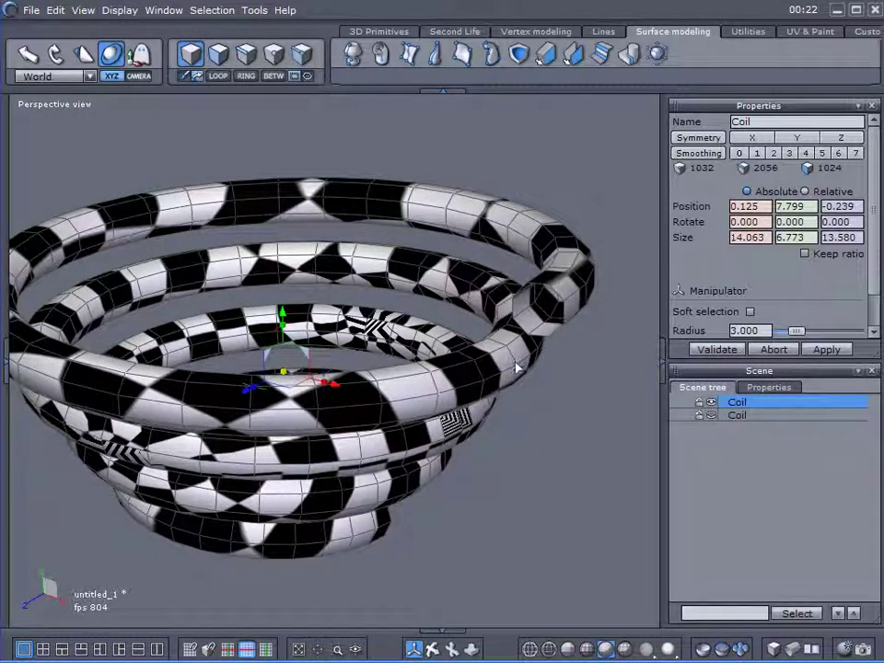
- Examine the checker pattern around the coil for distorted and stretched areas
{"action": "middle_click_drag", "start_coordinate": [452, 418], "coordinate": [552, 318]}
{"action": "middle_click_drag", "start_coordinate": [711, 337], "coordinate": [801, 278]}
{"action": "middle_click_drag", "start_coordinate": [345, 313], "coordinate": [431, 421]}
{"action": "scroll", "coordinate": [334, 414], "scroll_direction": "up", "scroll_amount": 3}
{"action": "middle_click_drag", "start_coordinate": [333, 414], "coordinate": [357, 435]}
{"action": "middle_click_drag", "start_coordinate": [124, 419], "coordinate": [122, 495]}
{"action": "middle_click_drag", "start_coordinate": [285, 449], "coordinate": [88, 436]}
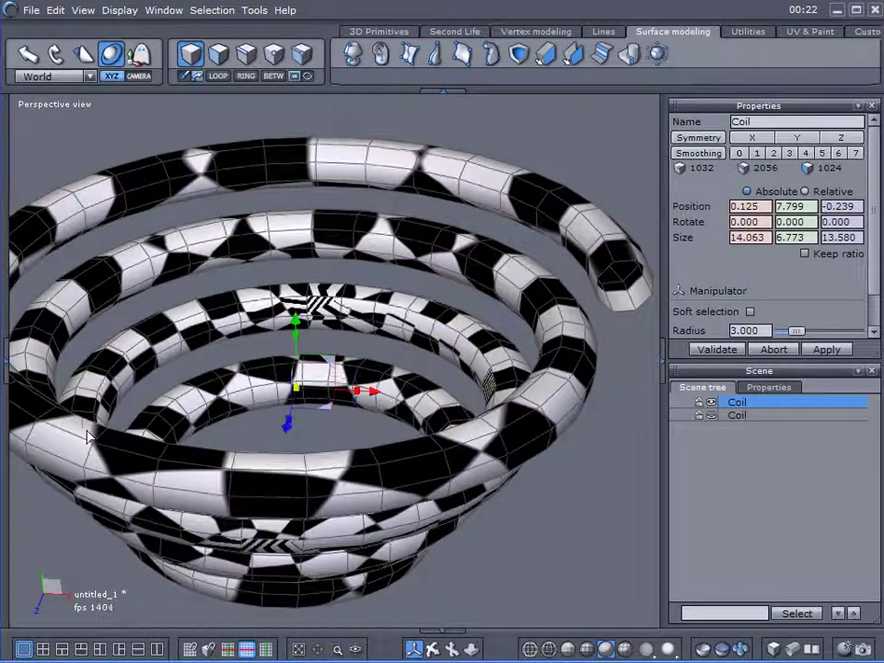
{"action": "middle_click_drag", "start_coordinate": [262, 446], "coordinate": [373, 189]}
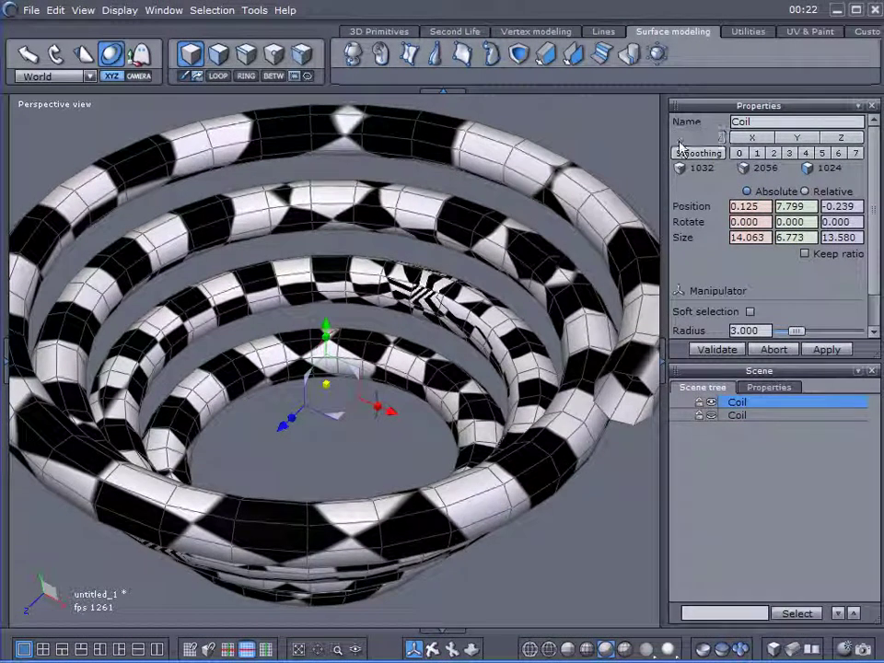
- Split the workspace into perspective and UV views, and turn off the texture display in the UV view
{"action": "left_click", "coordinate": [828, 34]}
{"action": "middle_click_drag", "start_coordinate": [404, 263], "coordinate": [360, 240]}
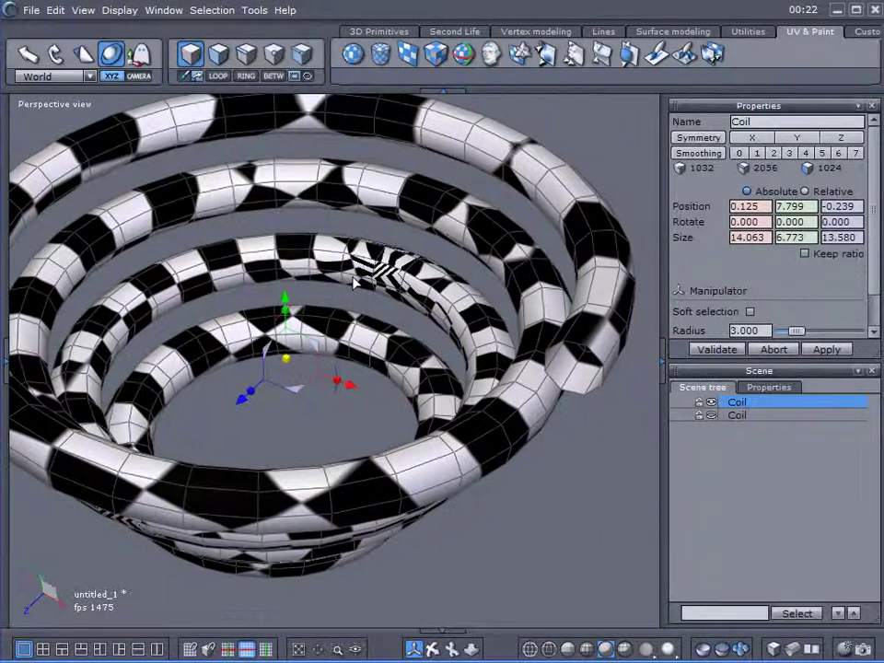
{"action": "left_click", "coordinate": [157, 649]}
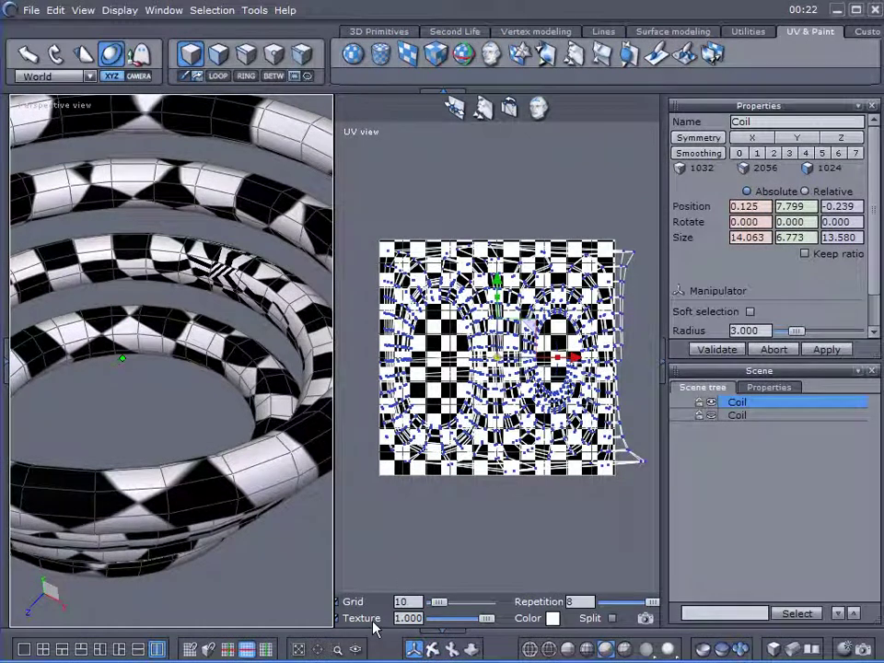
{"action": "left_click", "coordinate": [338, 619]}
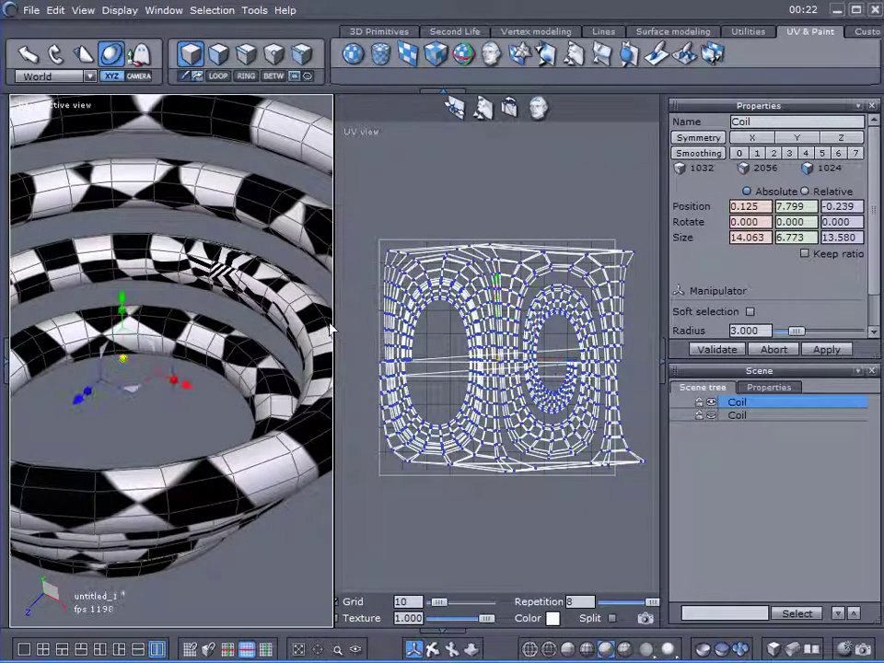
{"action": "left_click", "coordinate": [660, 361]}
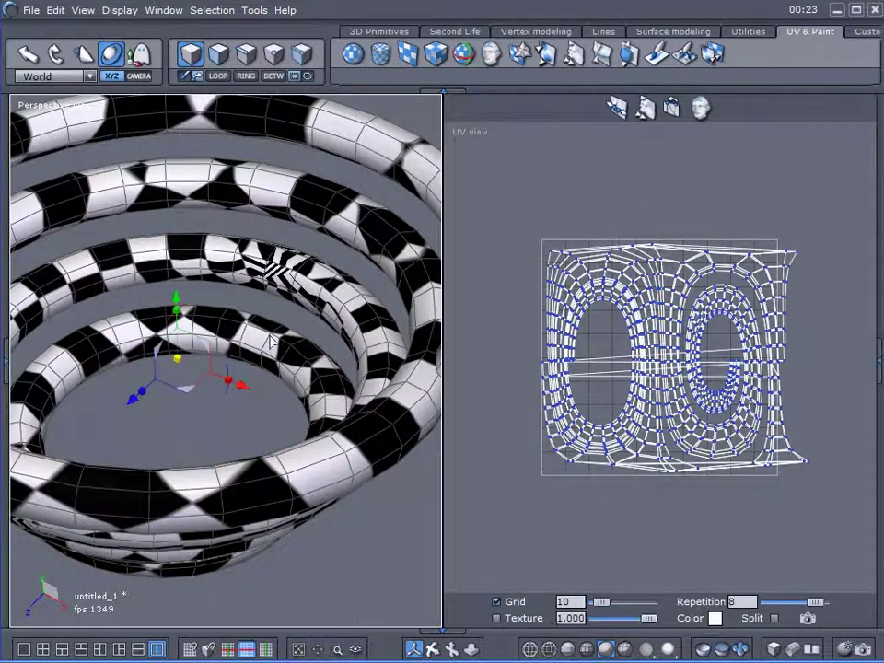
- Start UV mapping on the coil with the spherical tool and switch to a cylindrical projection
{"action": "scroll", "coordinate": [271, 341], "scroll_direction": "down", "scroll_amount": 3}
{"action": "middle_click_drag", "start_coordinate": [288, 361], "coordinate": [302, 400]}
{"action": "right_click_drag", "start_coordinate": [322, 422], "coordinate": [268, 373]}
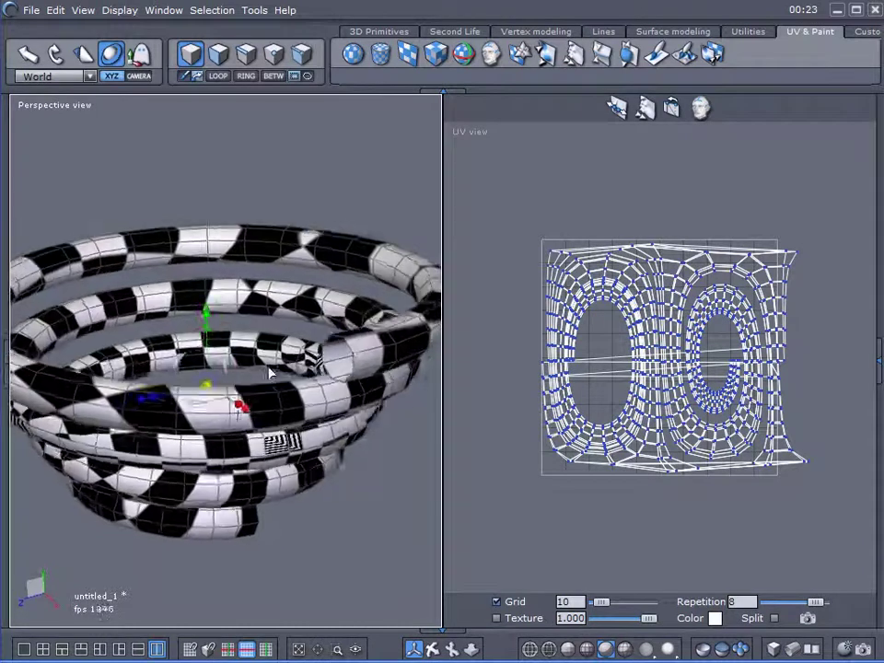
{"action": "middle_click_drag", "start_coordinate": [270, 372], "coordinate": [268, 334]}
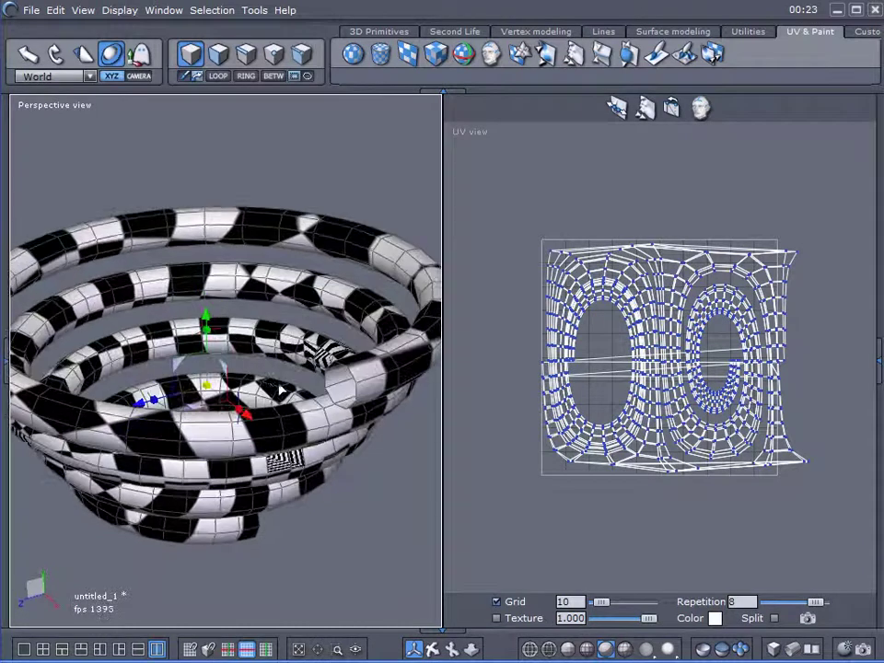
{"action": "left_click", "coordinate": [358, 58]}
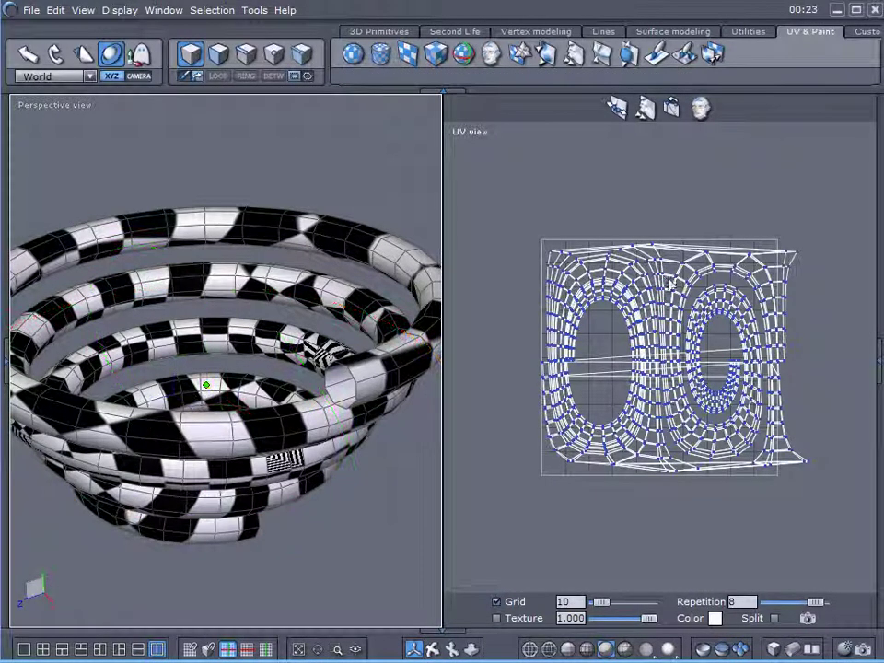
{"action": "left_click", "coordinate": [382, 57]}
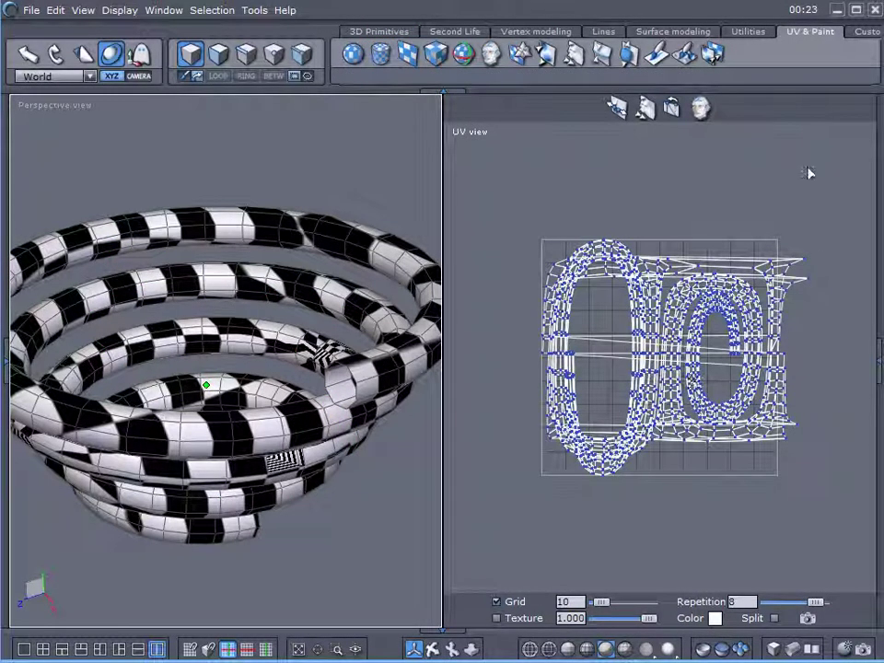
- Test the coil's cylindrical projection along the X, Y and Z axes, settle on Y, and inspect the checker pattern
{"action": "left_click", "coordinate": [876, 351]}
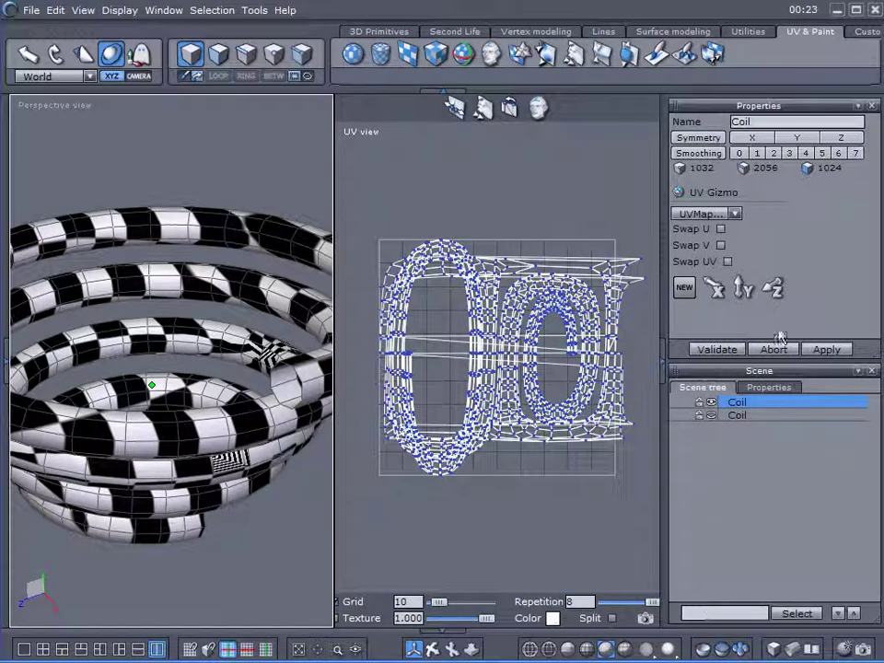
{"action": "left_click", "coordinate": [715, 291]}
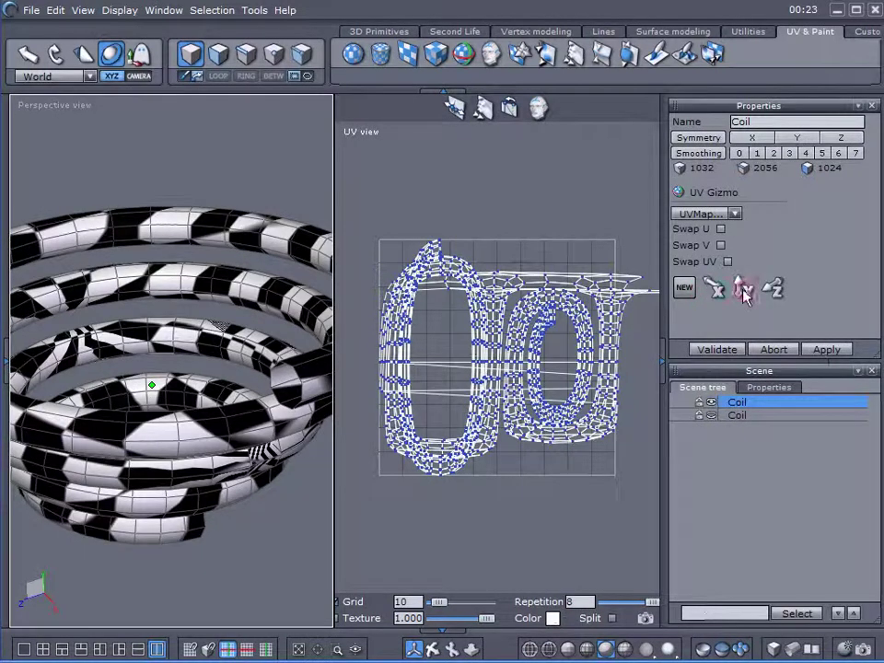
{"action": "left_click", "coordinate": [744, 291]}
{"action": "left_click", "coordinate": [773, 291]}
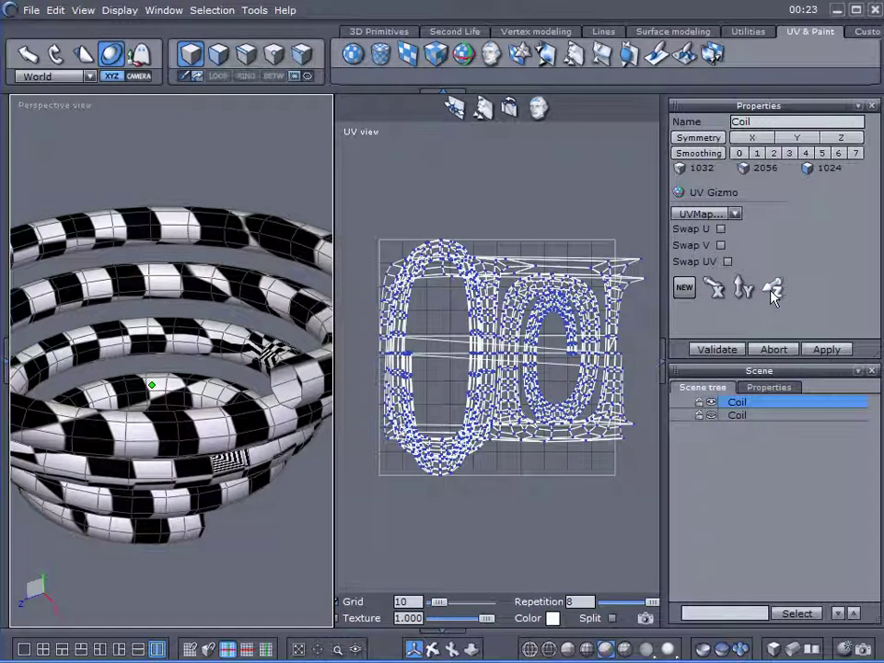
{"action": "left_click", "coordinate": [745, 289]}
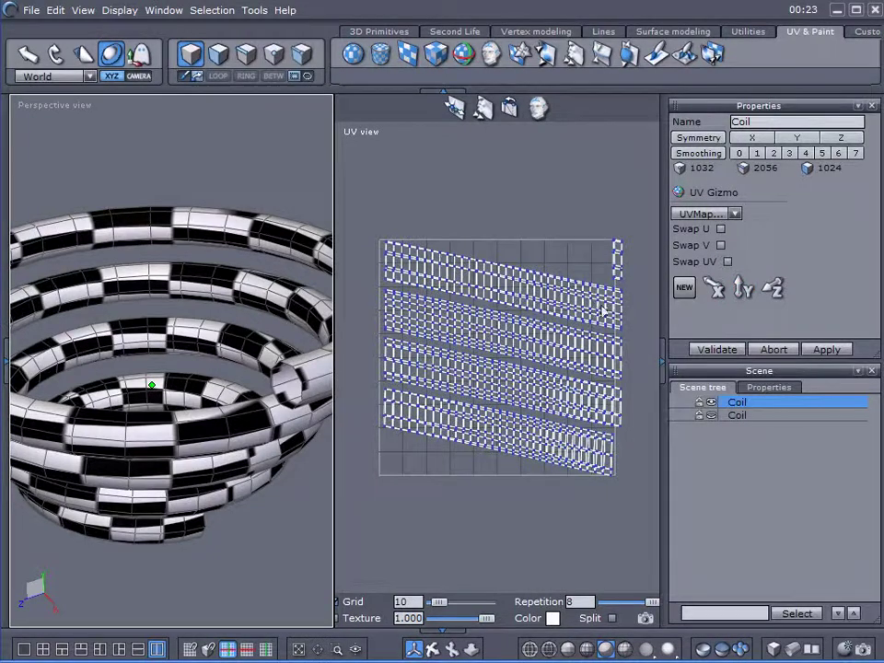
{"action": "left_click", "coordinate": [685, 287]}
{"action": "scroll", "coordinate": [540, 310], "scroll_direction": "up", "scroll_amount": 2}
{"action": "scroll", "coordinate": [539, 310], "scroll_direction": "down", "scroll_amount": 3}
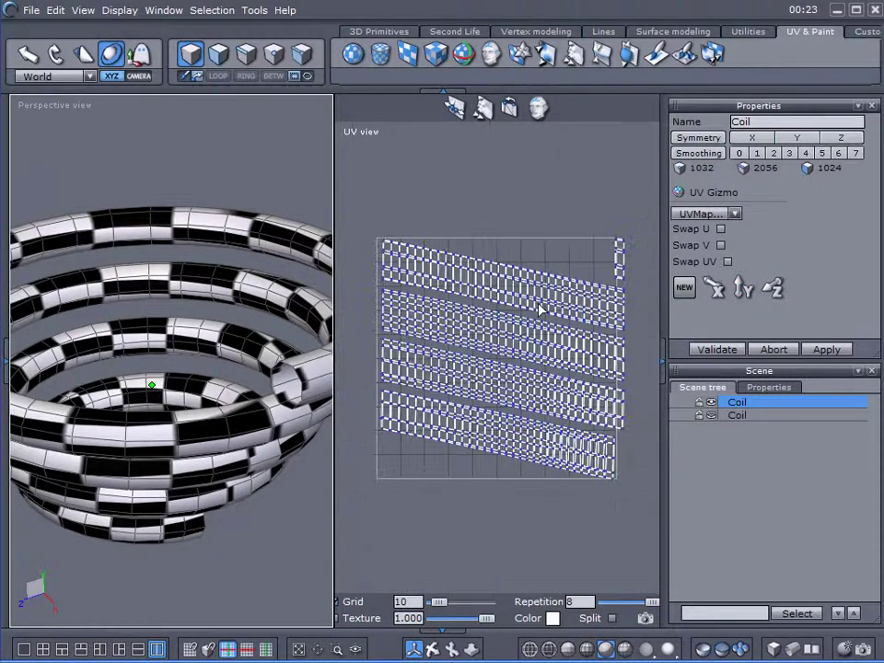
{"action": "middle_click_drag", "start_coordinate": [235, 375], "coordinate": [197, 335]}
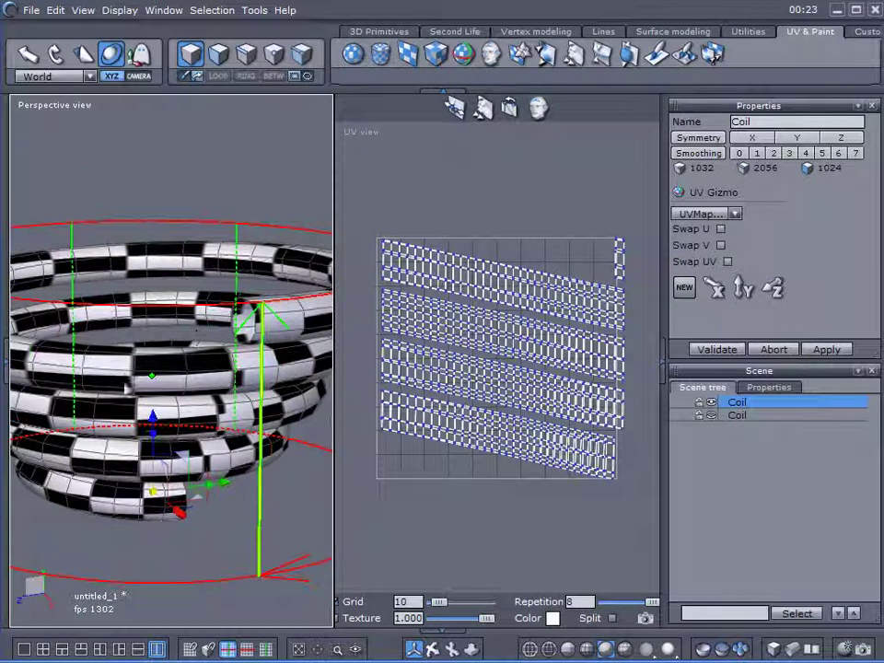
- Try the cubic and planar projections on the coil, inspect the resulting checker pattern, and leave UV mapping
{"action": "left_click", "coordinate": [437, 57]}
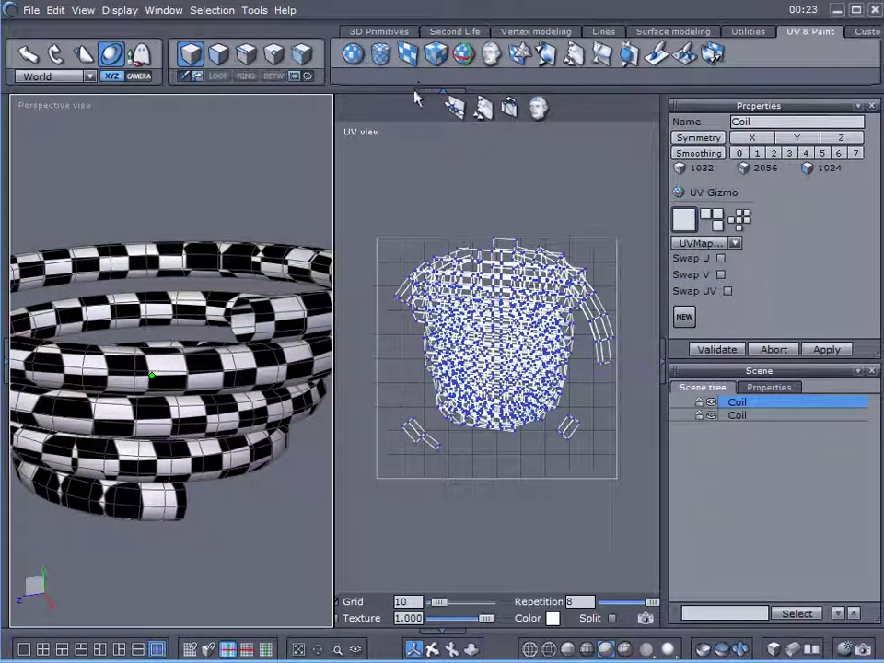
{"action": "left_click", "coordinate": [407, 57]}
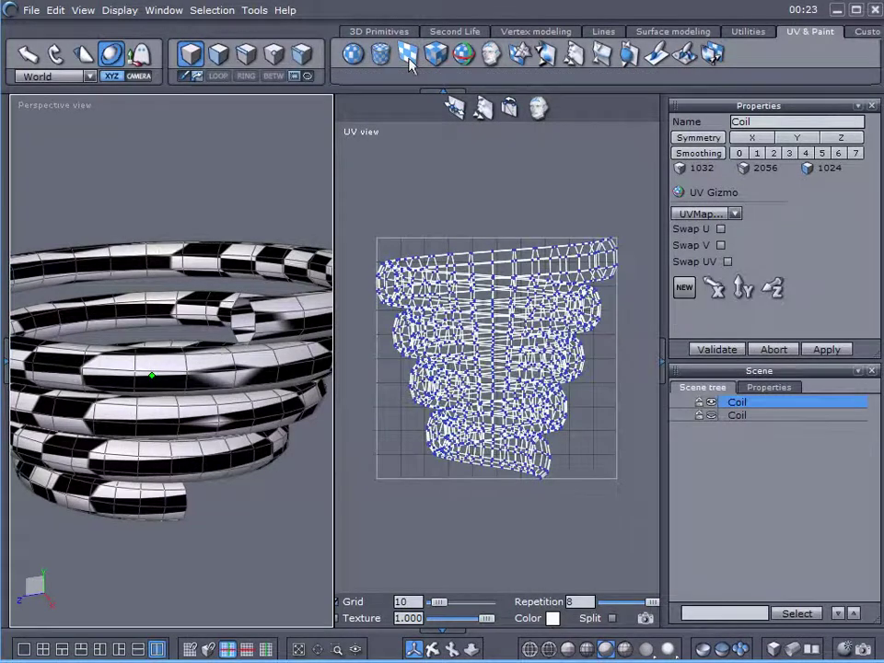
{"action": "middle_click_drag", "start_coordinate": [282, 203], "coordinate": [194, 259]}
{"action": "middle_click_drag", "start_coordinate": [259, 200], "coordinate": [286, 221]}
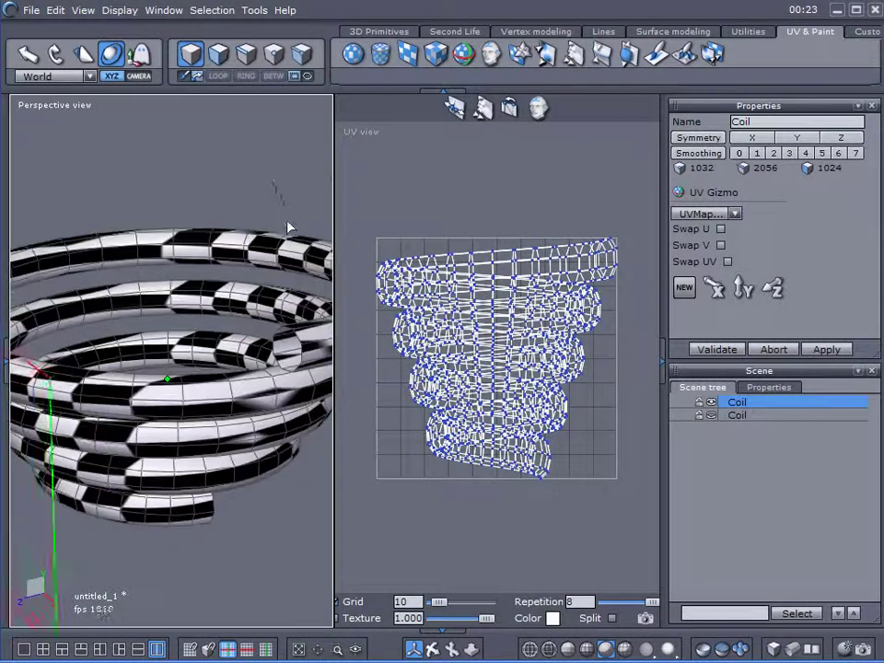
{"action": "left_click", "coordinate": [465, 57]}
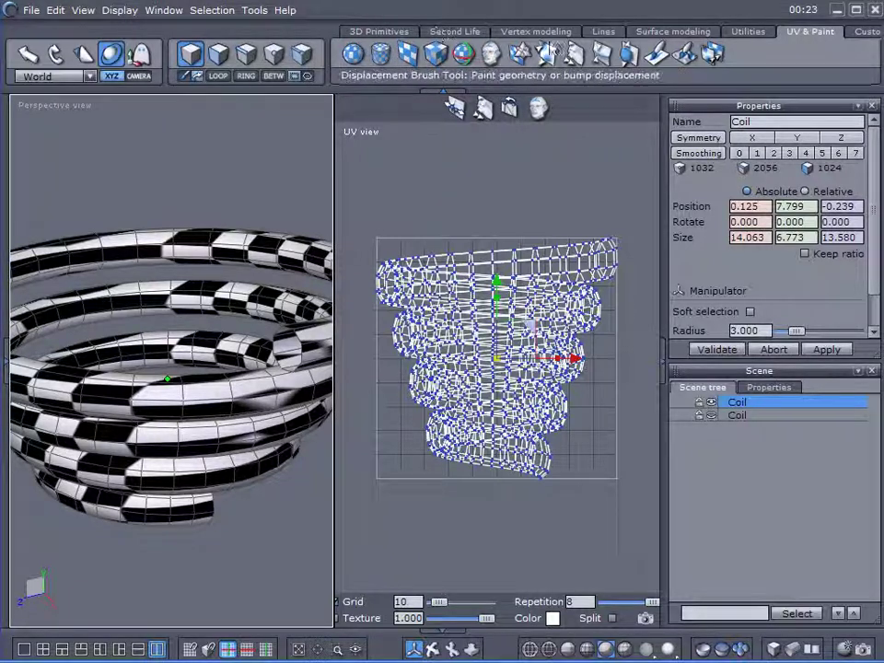
{"action": "left_click", "coordinate": [555, 31]}
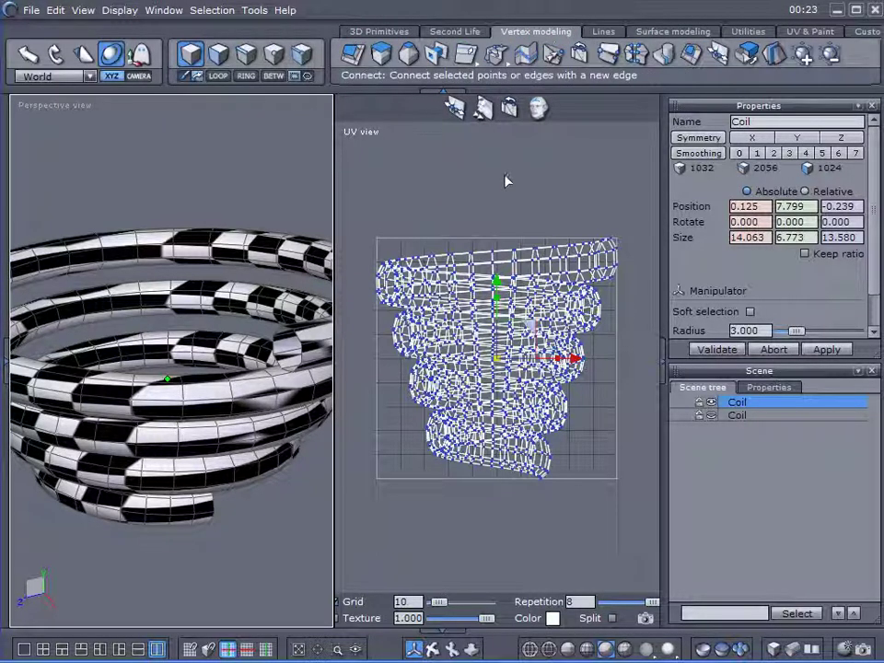
- Switch the UV view to a perspective view and back to the UV view
{"action": "left_click", "coordinate": [367, 134]}
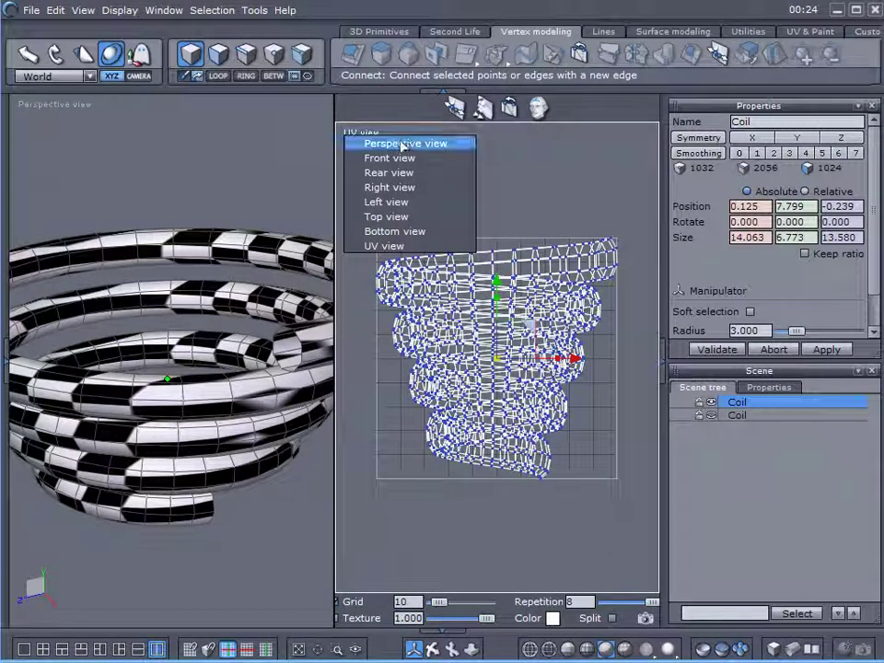
{"action": "left_click", "coordinate": [370, 143]}
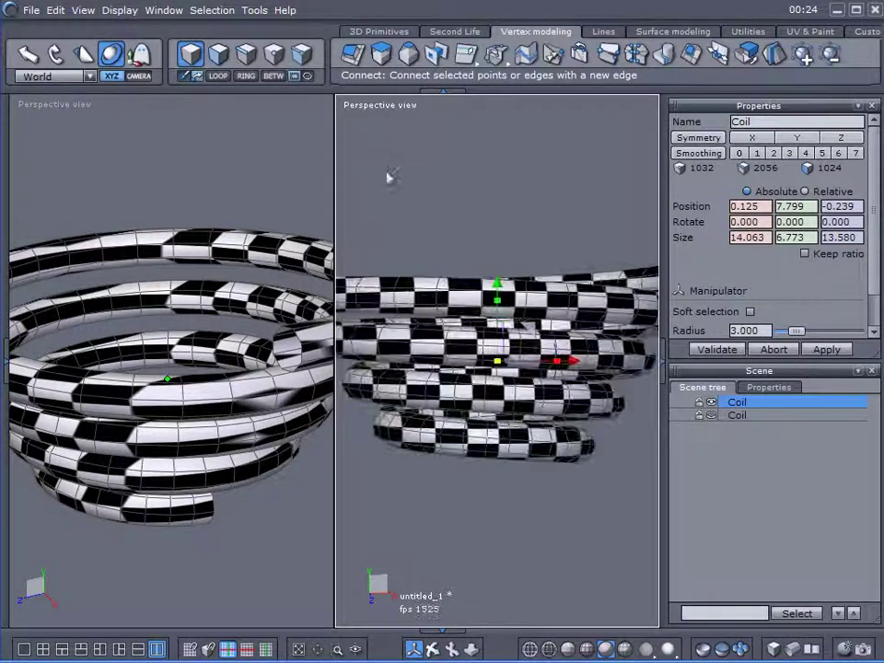
{"action": "left_click", "coordinate": [394, 109]}
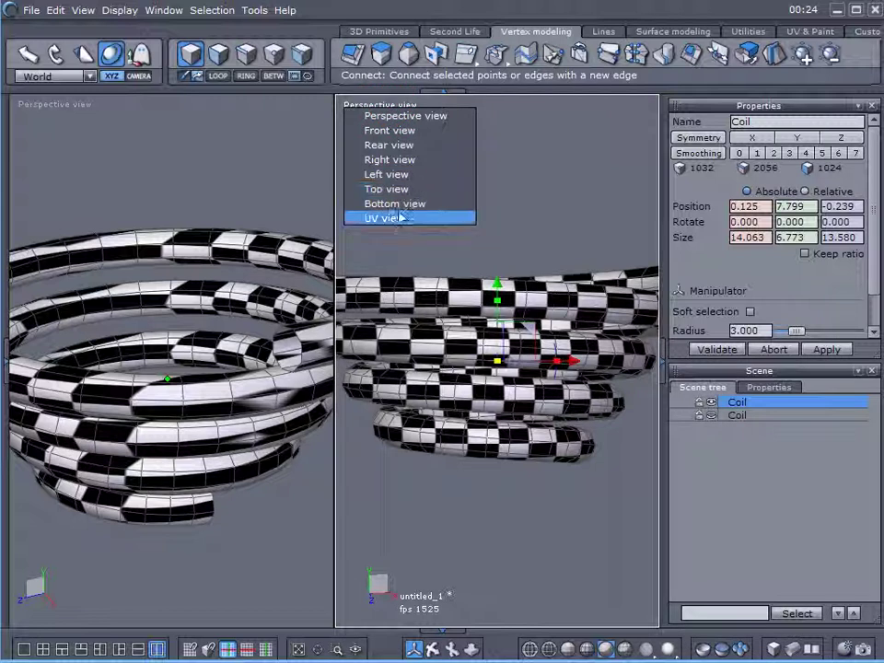
{"action": "left_click", "coordinate": [396, 218]}
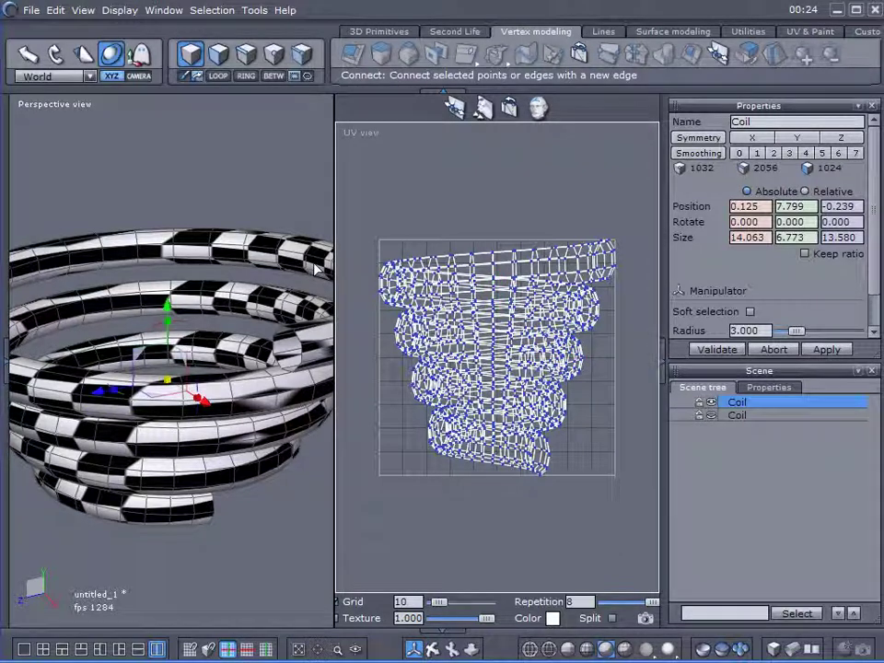
- Enlarge the perspective view and delete the checker-textured coil
{"action": "left_click_drag", "start_coordinate": [334, 241], "coordinate": [497, 241]}
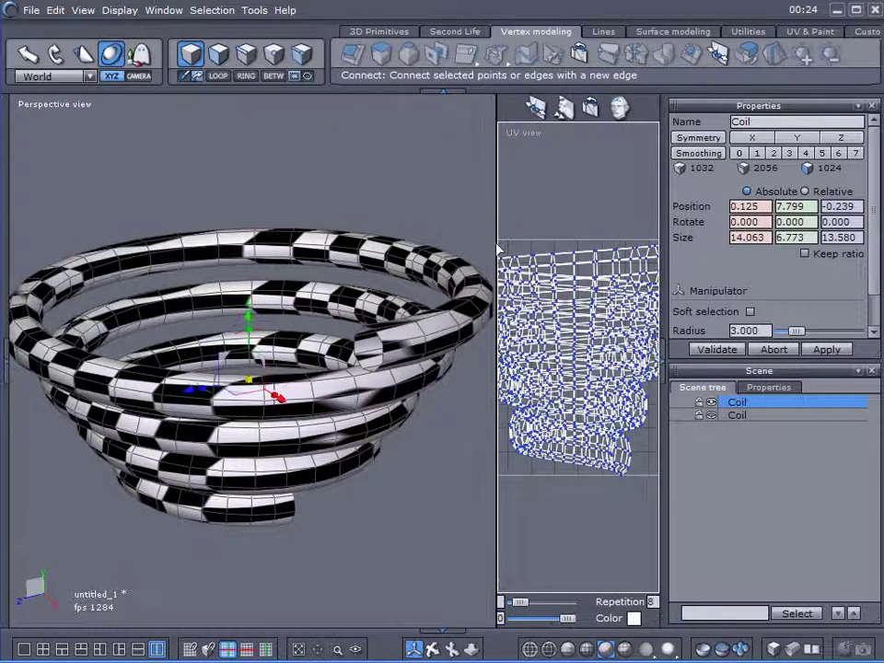
{"action": "left_click", "coordinate": [687, 456]}
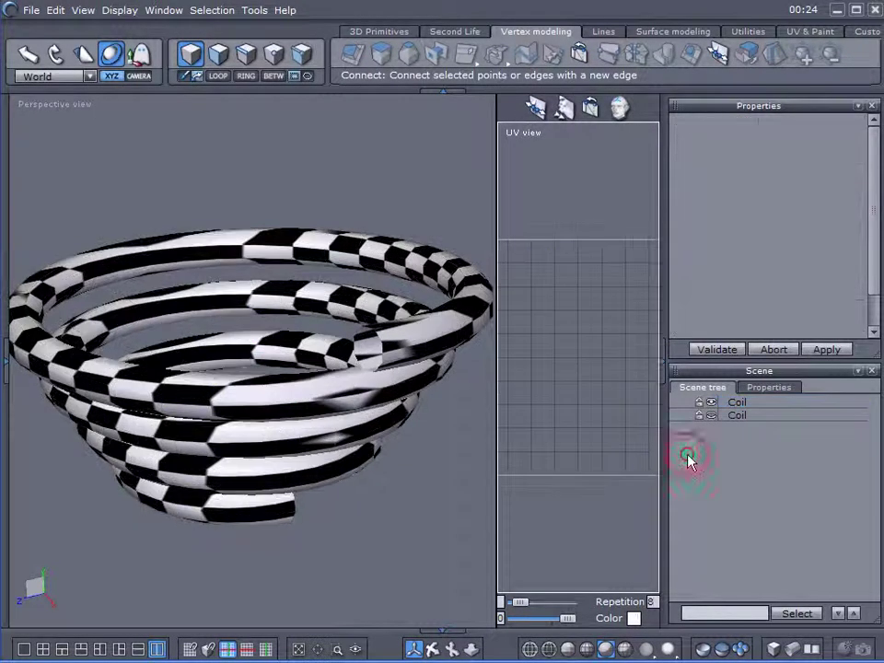
{"action": "left_click", "coordinate": [731, 403]}
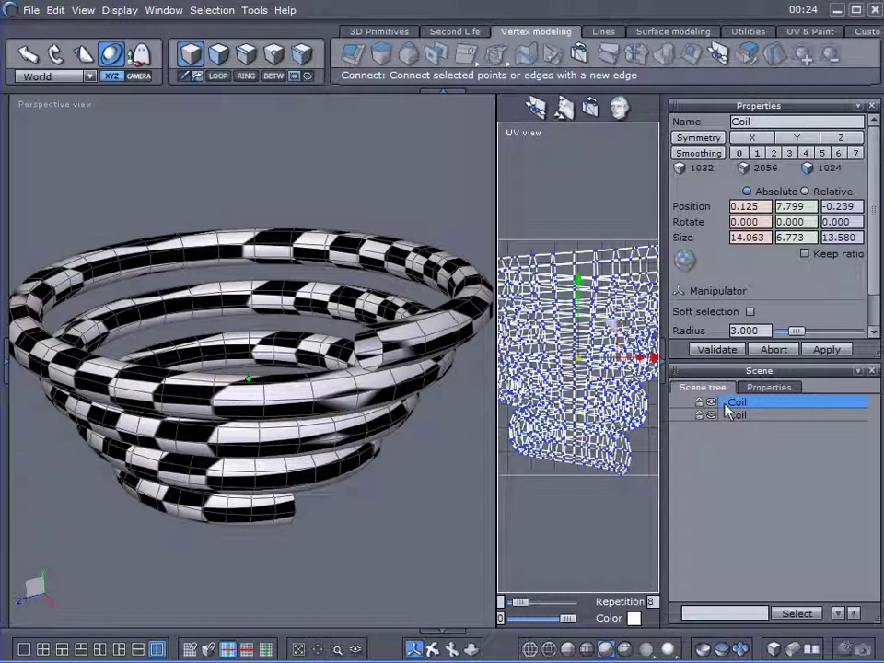
{"action": "left_click", "coordinate": [349, 158]}
{"action": "left_click", "coordinate": [351, 160]}
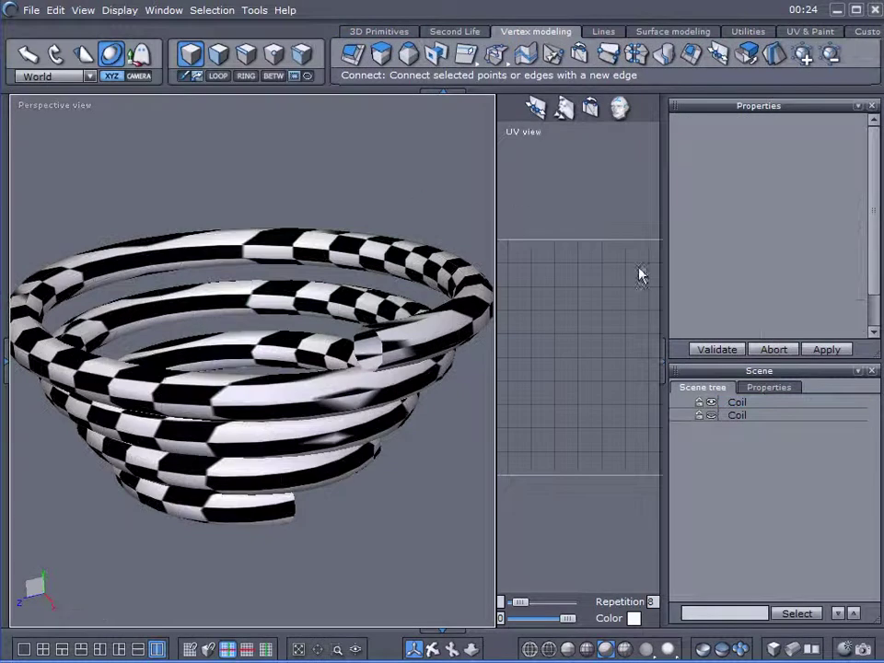
{"action": "left_click", "coordinate": [731, 403]}
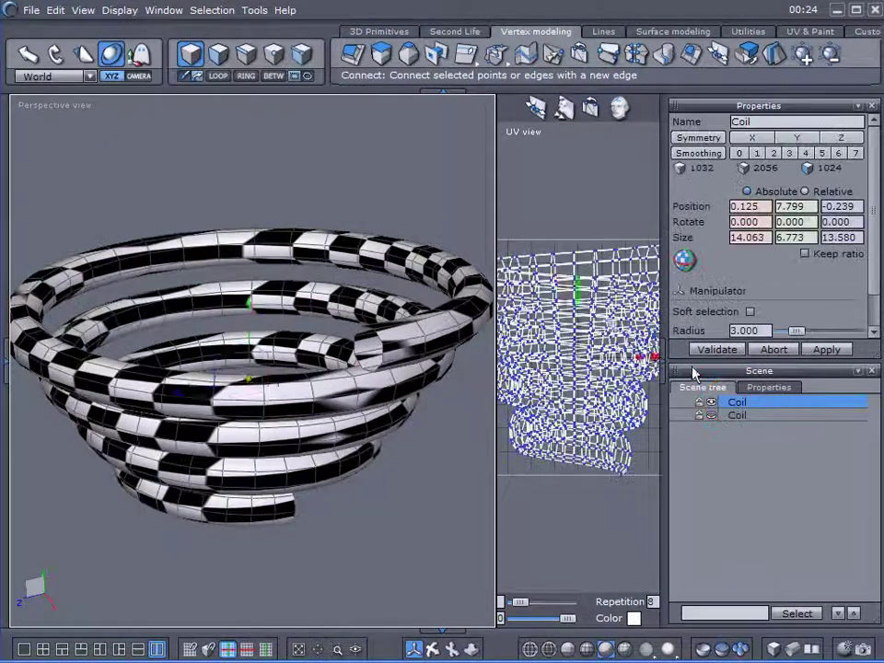
{"action": "left_click", "coordinate": [386, 180]}
{"action": "key", "text": "Delete"}
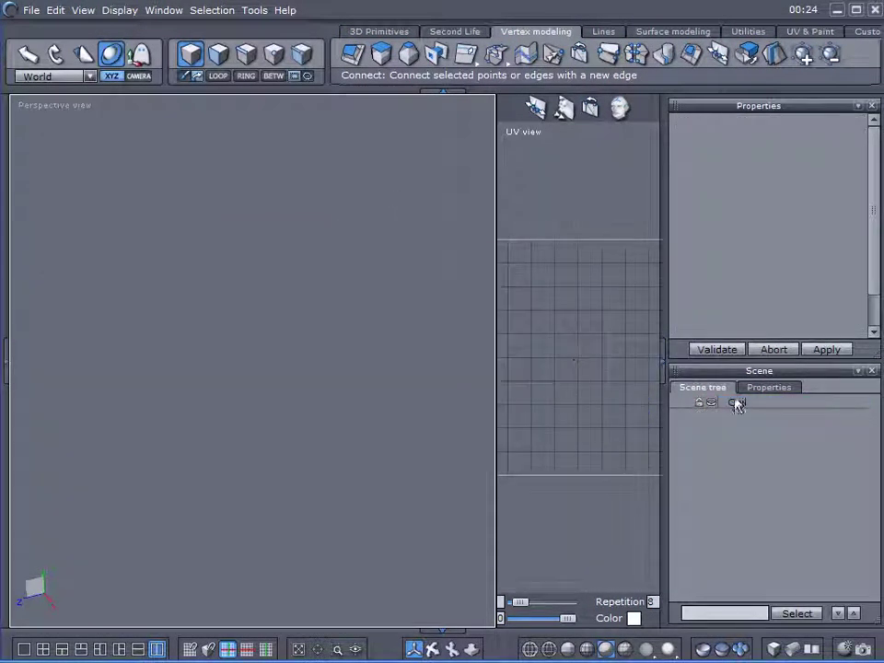
- Make the hidden untextured coil visible and select it
{"action": "left_click", "coordinate": [711, 403]}
{"action": "left_click", "coordinate": [723, 403]}
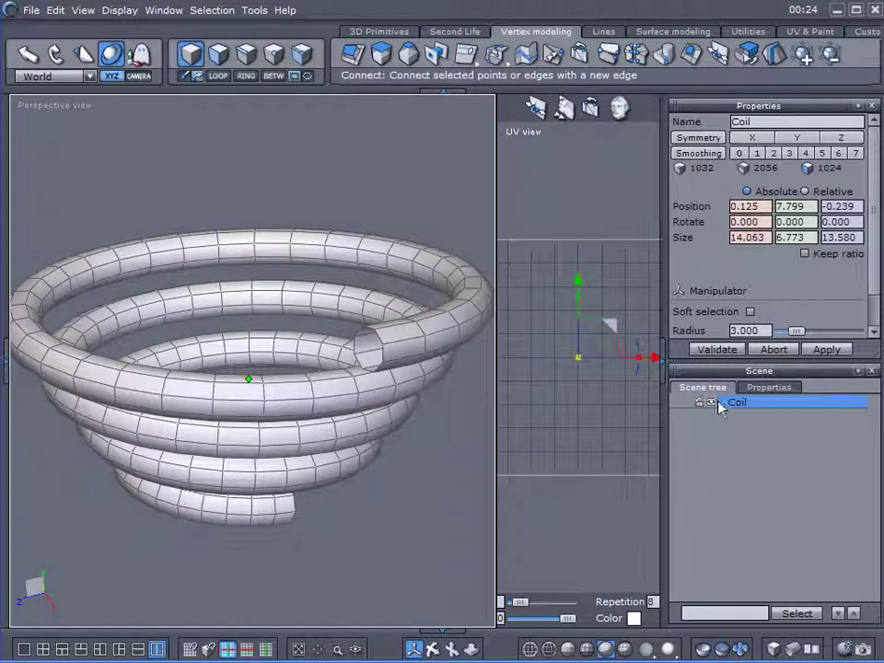
{"action": "middle_click_drag", "start_coordinate": [349, 350], "coordinate": [380, 374]}
{"action": "right_click_drag", "start_coordinate": [380, 375], "coordinate": [313, 396]}
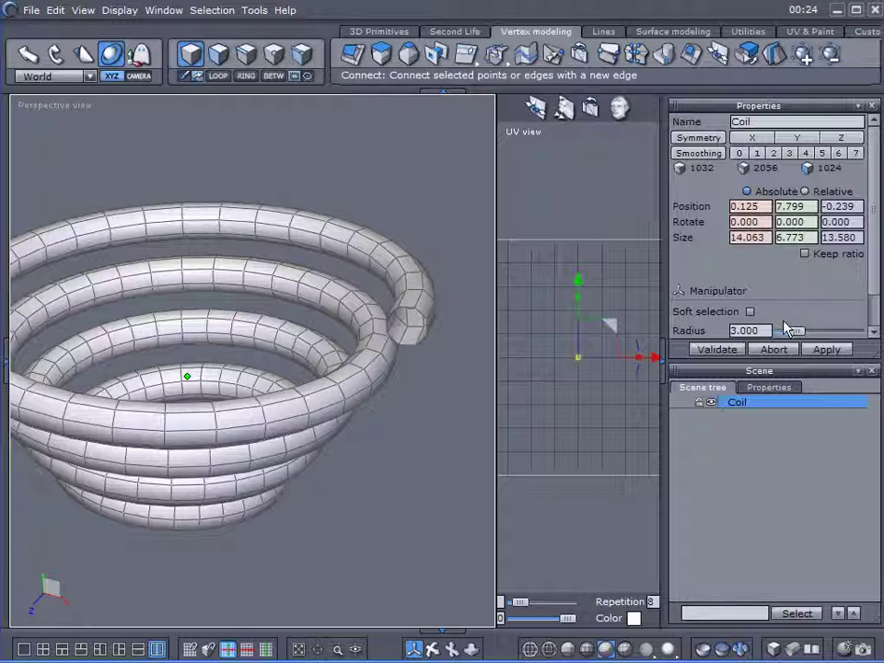
{"action": "middle_click_drag", "start_coordinate": [430, 374], "coordinate": [382, 398]}
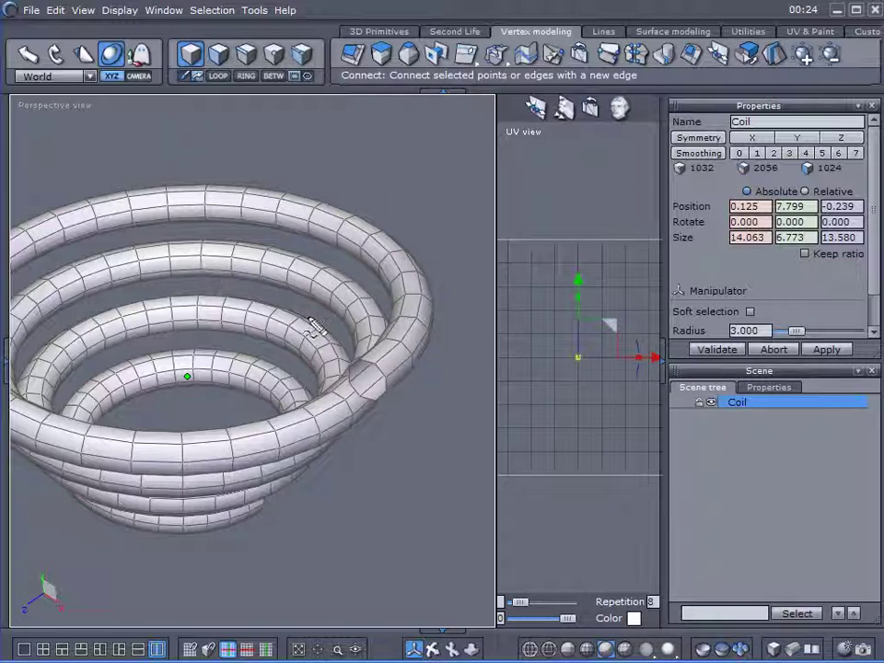
{"action": "left_click", "coordinate": [393, 356], "text": "shift"}
{"action": "left_click", "coordinate": [397, 373], "text": "shift"}
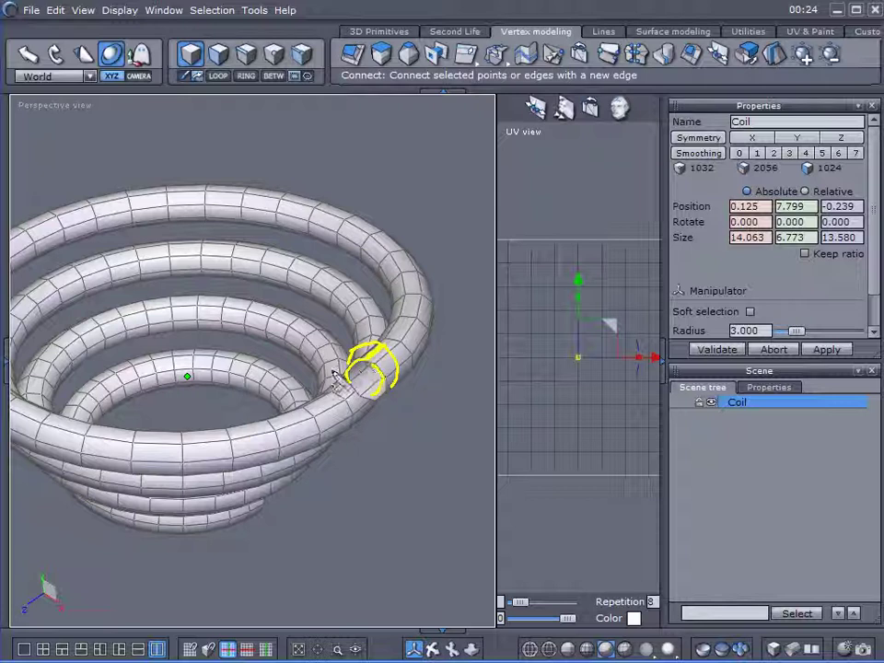
{"action": "left_click", "coordinate": [359, 367]}
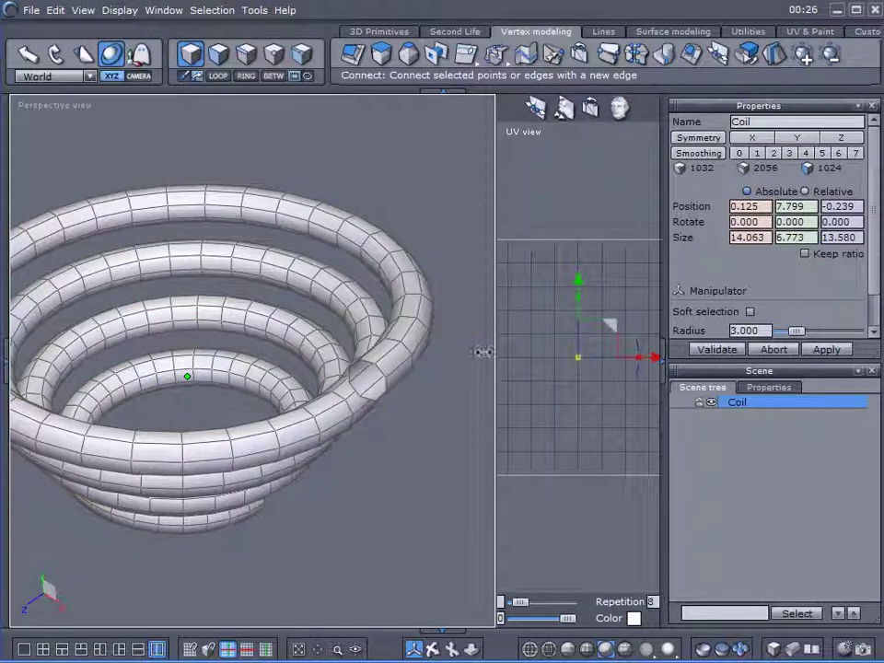
- Enlarge the UV view and start Unfold on the coil with its definition set to seams
{"action": "left_click_drag", "start_coordinate": [501, 354], "coordinate": [562, 364]}
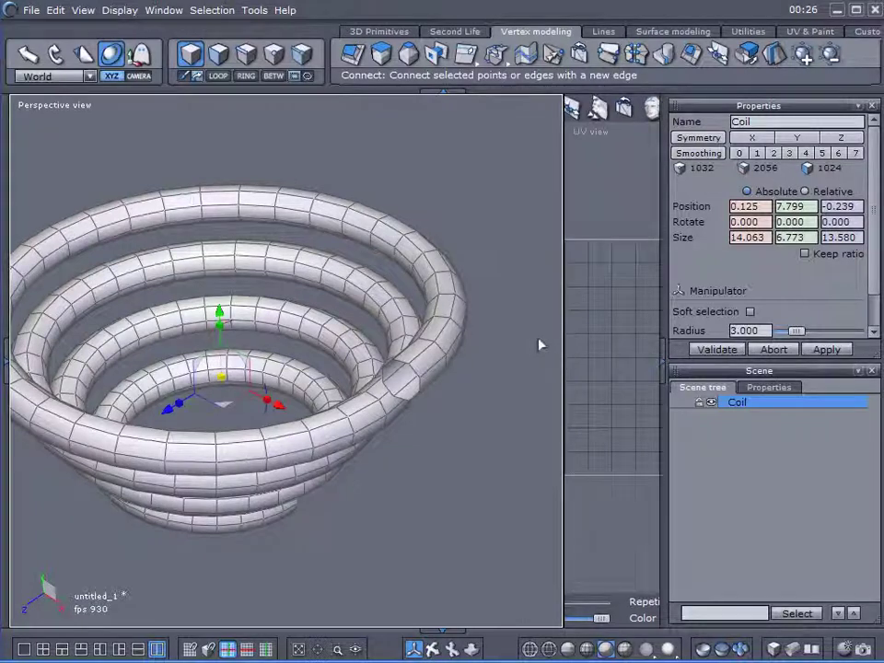
{"action": "middle_click_drag", "start_coordinate": [533, 341], "coordinate": [475, 376]}
{"action": "scroll", "coordinate": [346, 343], "scroll_direction": "up", "scroll_amount": 3}
{"action": "middle_click_drag", "start_coordinate": [348, 352], "coordinate": [363, 376]}
{"action": "right_click_drag", "start_coordinate": [363, 376], "coordinate": [501, 381]}
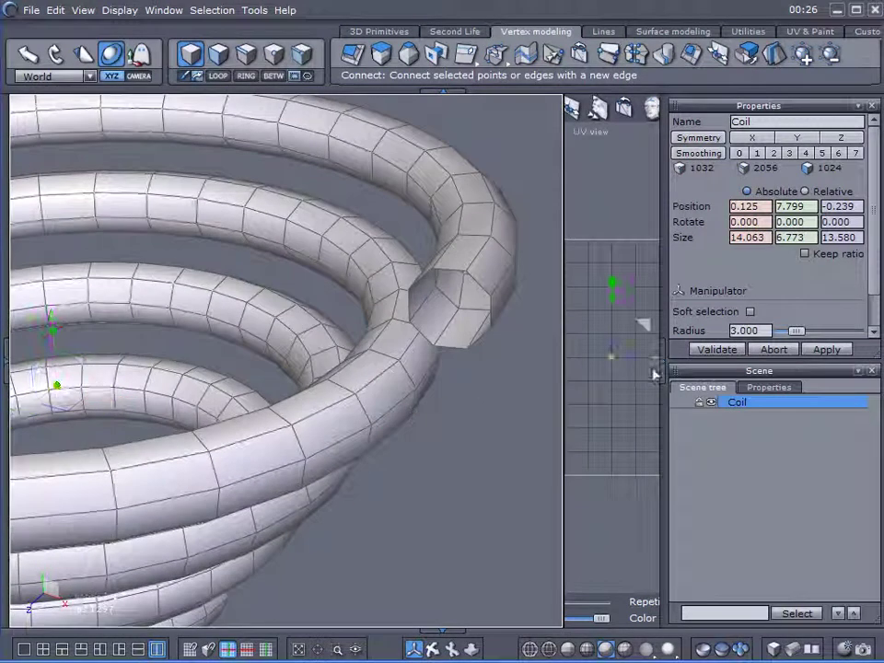
{"action": "left_click_drag", "start_coordinate": [562, 379], "coordinate": [421, 385]}
{"action": "right_click_drag", "start_coordinate": [320, 394], "coordinate": [322, 276]}
{"action": "scroll", "coordinate": [320, 276], "scroll_direction": "up", "scroll_amount": 3}
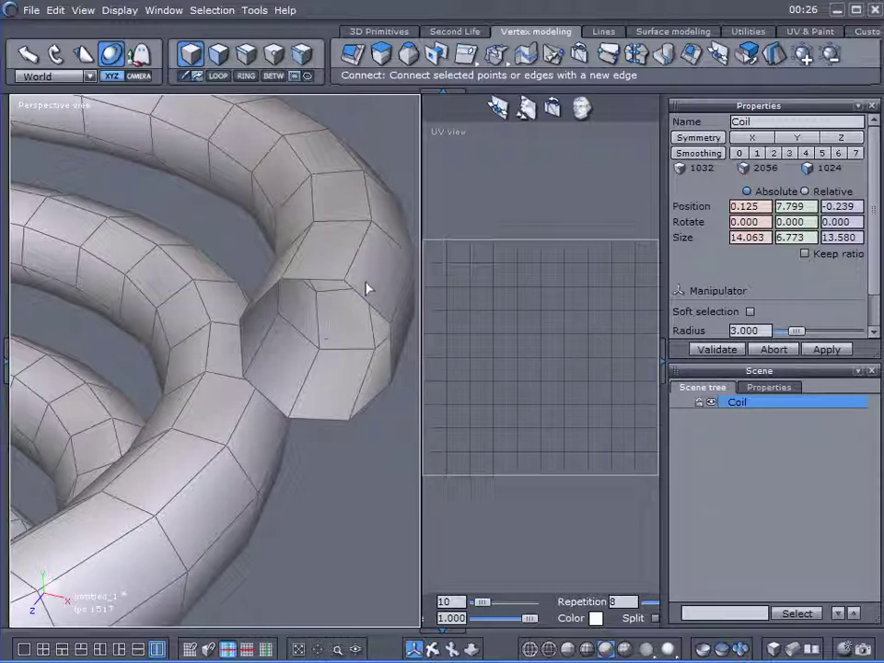
{"action": "left_click", "coordinate": [581, 109]}
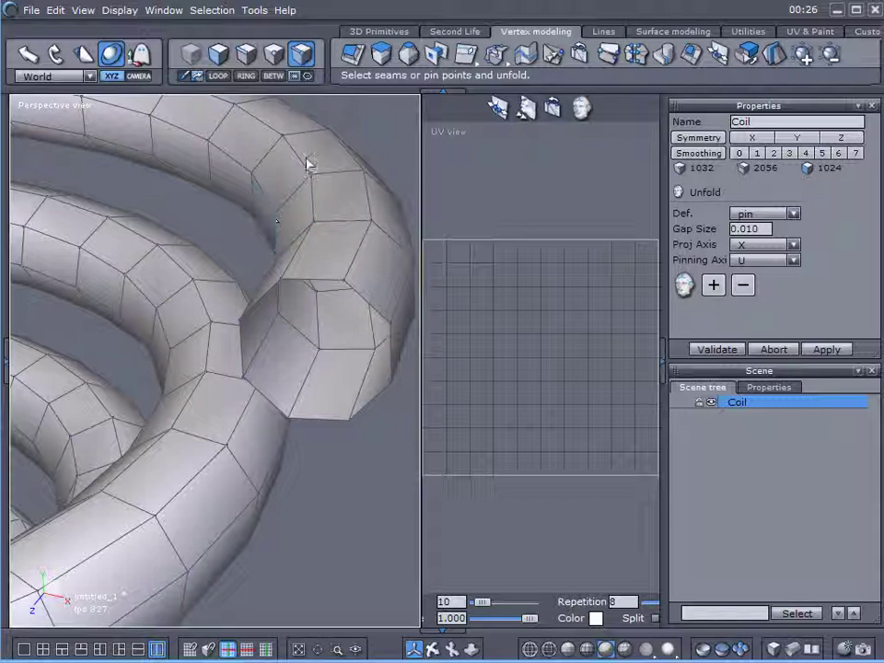
{"action": "left_click", "coordinate": [243, 60]}
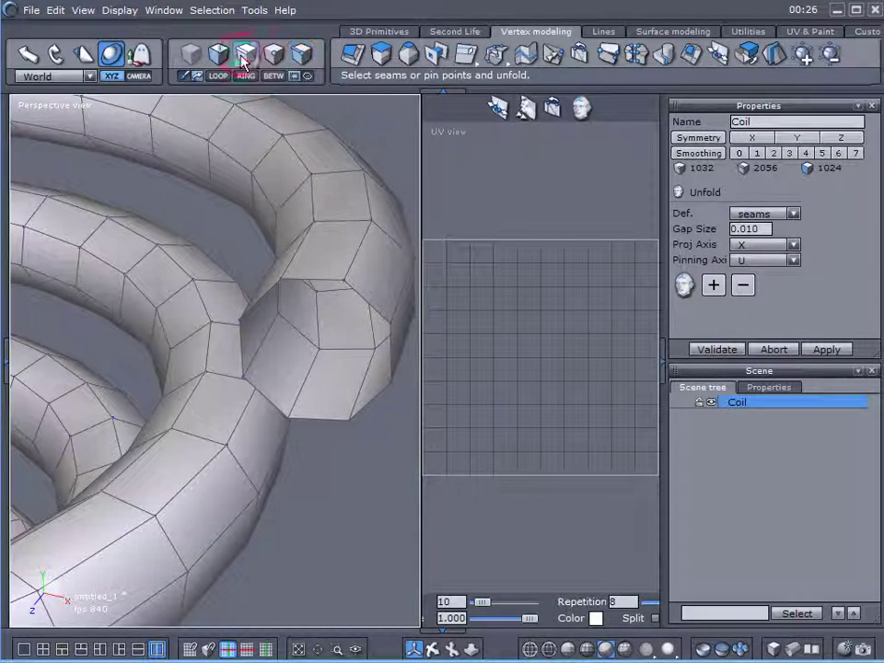
- Mark the lengthwise edge loop that starts on the inner upper side of the coil's open end as a seam
{"action": "left_click", "coordinate": [315, 213]}
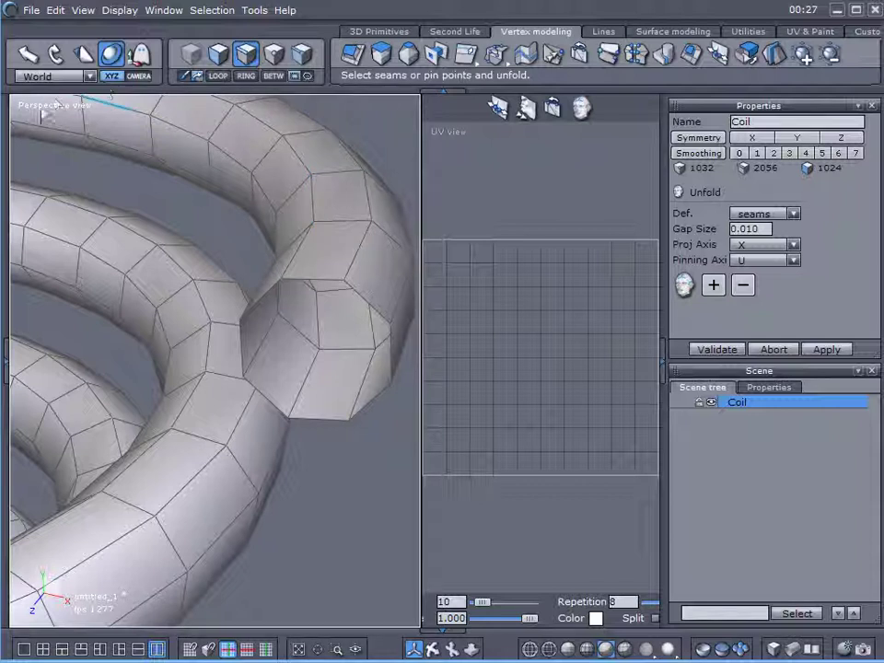
{"action": "left_click", "coordinate": [293, 254]}
{"action": "left_click", "coordinate": [218, 76]}
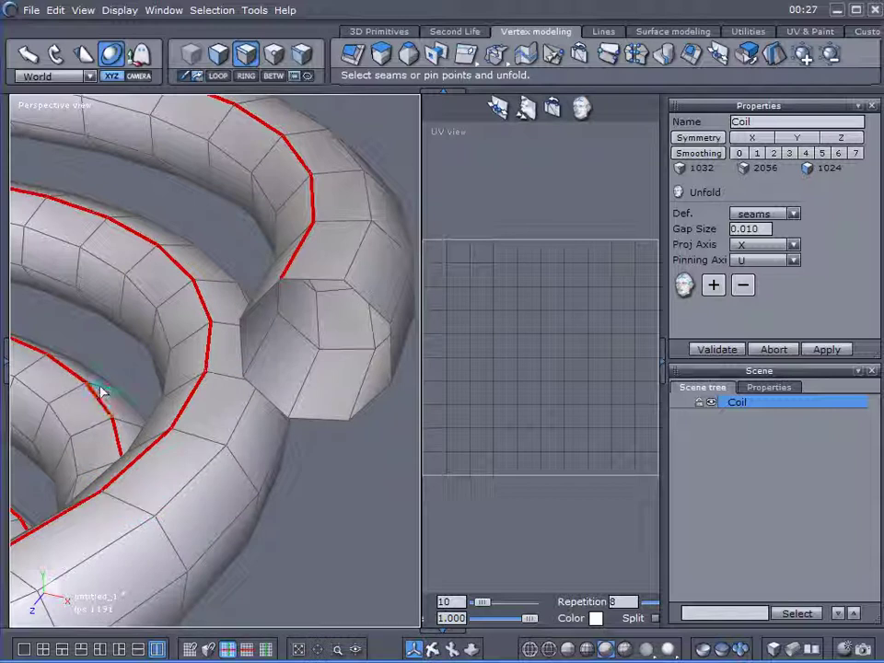
- Add the two adjacent lengthwise edge loops on the coil's outer side to the seam selection
{"action": "left_click", "coordinate": [355, 242]}
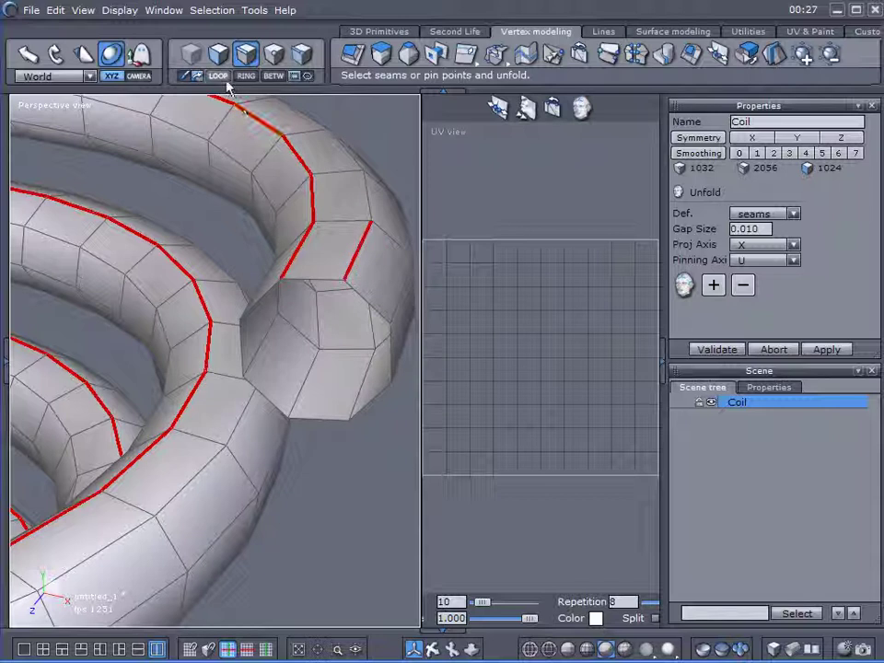
{"action": "left_click", "coordinate": [174, 236]}
{"action": "left_click", "coordinate": [401, 300]}
{"action": "left_click", "coordinate": [218, 77]}
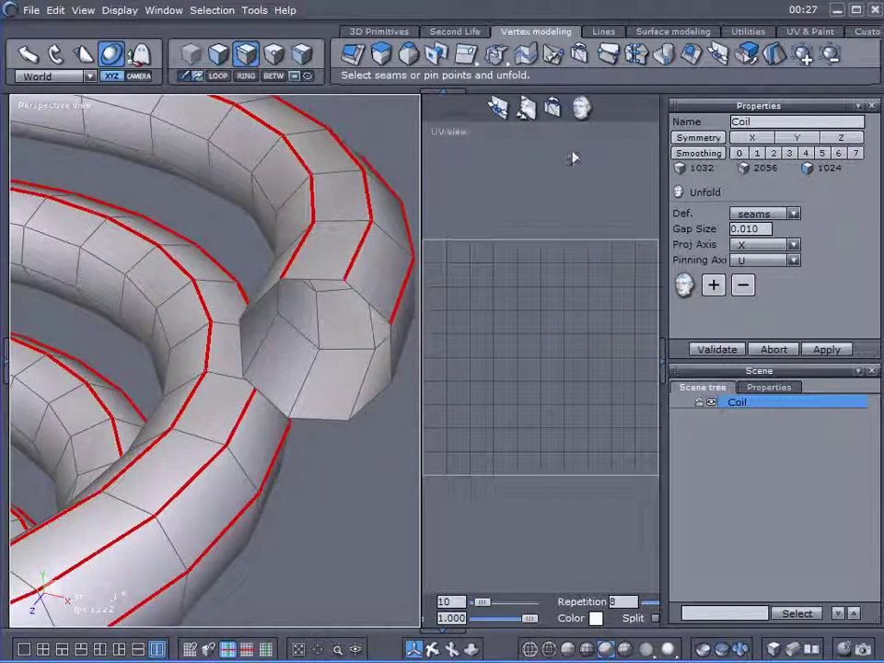
- Abort the current unfold, restart Unfold on the coil and select only one lengthwise edge loop inside the open end
{"action": "left_click", "coordinate": [776, 353]}
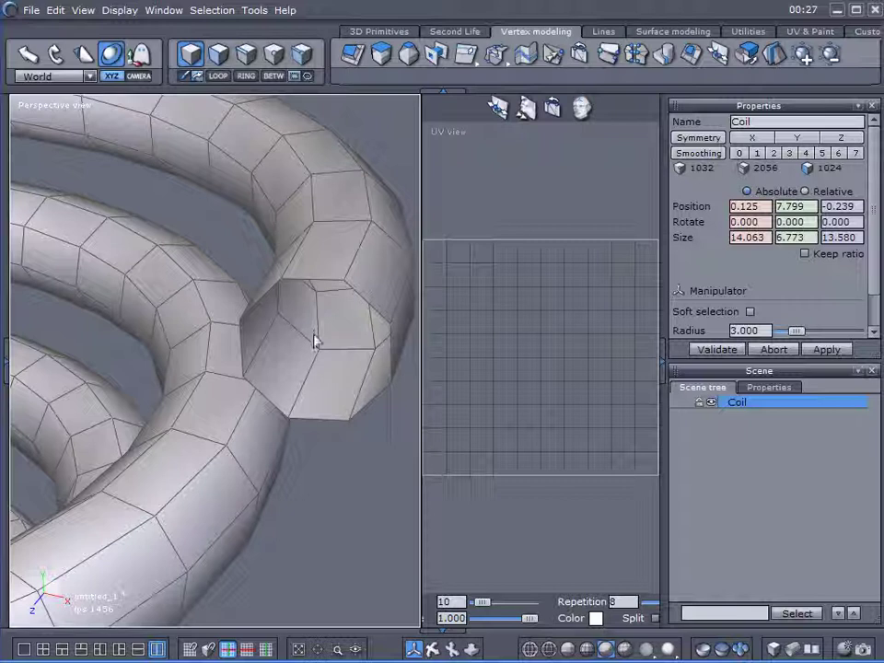
{"action": "left_click", "coordinate": [581, 108]}
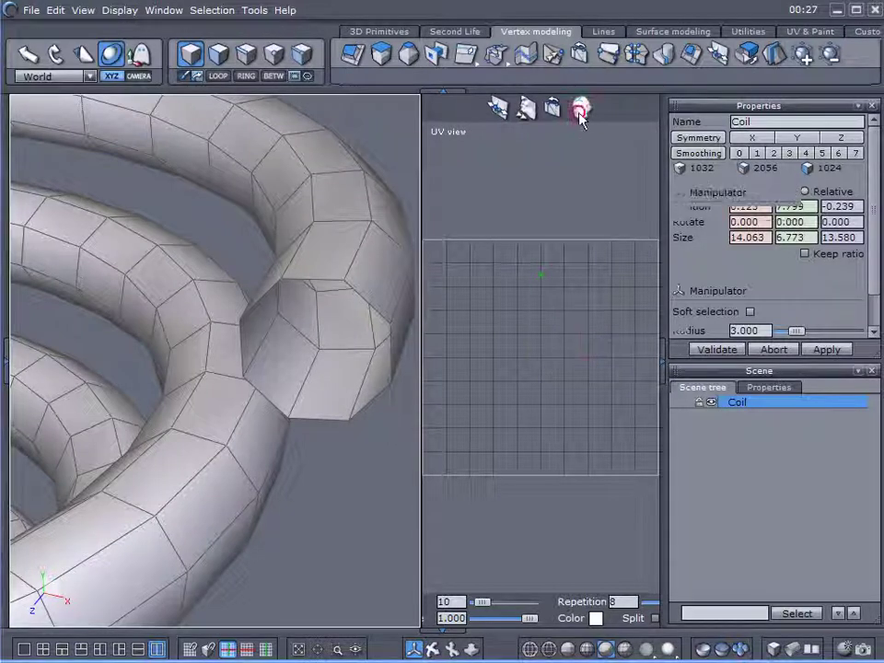
{"action": "left_click", "coordinate": [246, 55]}
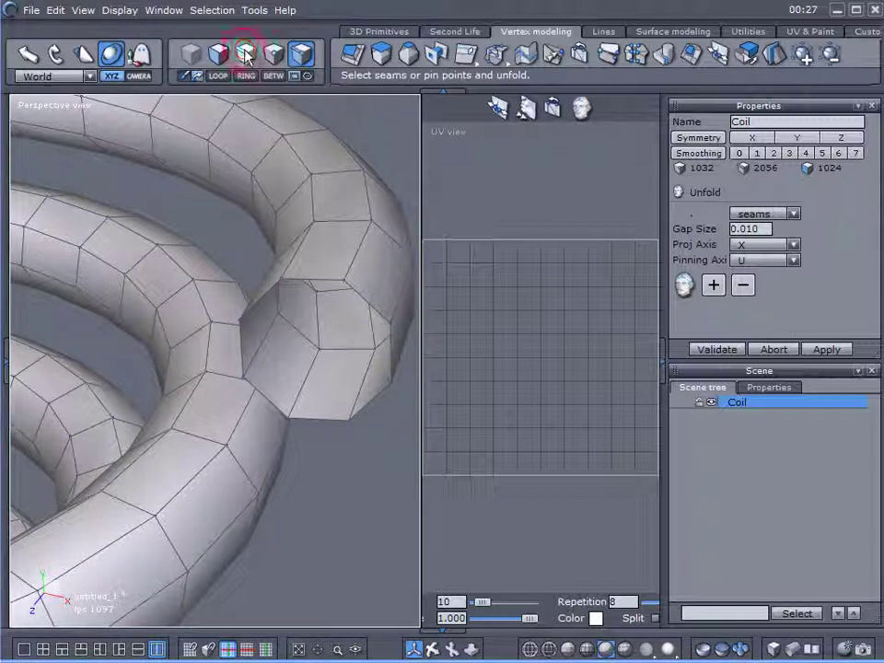
{"action": "left_click", "coordinate": [313, 366]}
{"action": "left_click", "coordinate": [219, 77]}
{"action": "left_click", "coordinate": [320, 355]}
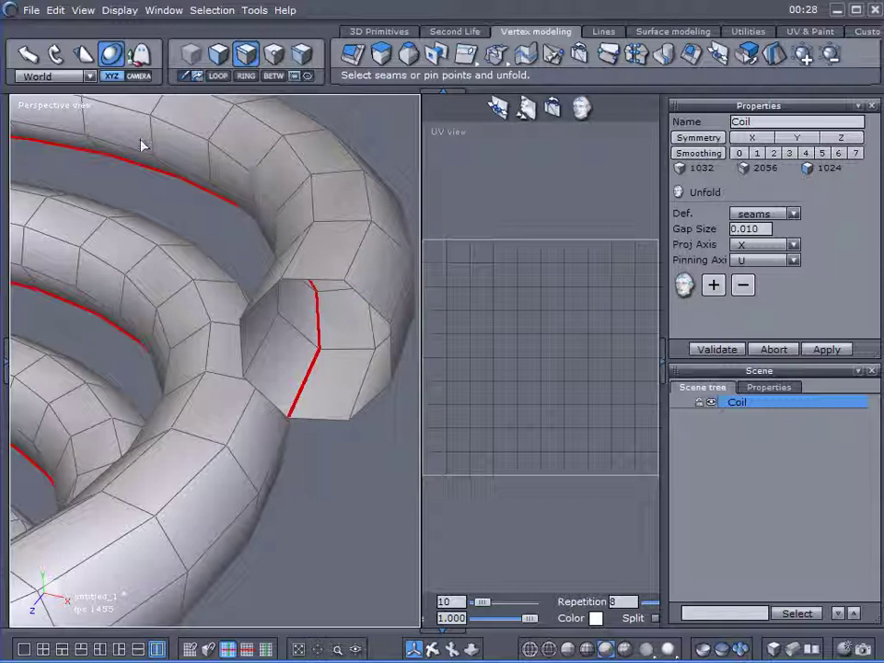
- Add the selected lengthwise edge loop on the coil's inner side as the only unfold seam
{"action": "scroll", "coordinate": [150, 386], "scroll_direction": "down", "scroll_amount": 5}
{"action": "middle_click_drag", "start_coordinate": [150, 386], "coordinate": [300, 316]}
{"action": "right_click_drag", "start_coordinate": [301, 316], "coordinate": [264, 357]}
{"action": "middle_click_drag", "start_coordinate": [264, 358], "coordinate": [192, 416]}
{"action": "scroll", "coordinate": [297, 262], "scroll_direction": "up", "scroll_amount": 5}
{"action": "scroll", "coordinate": [296, 264], "scroll_direction": "down", "scroll_amount": 2}
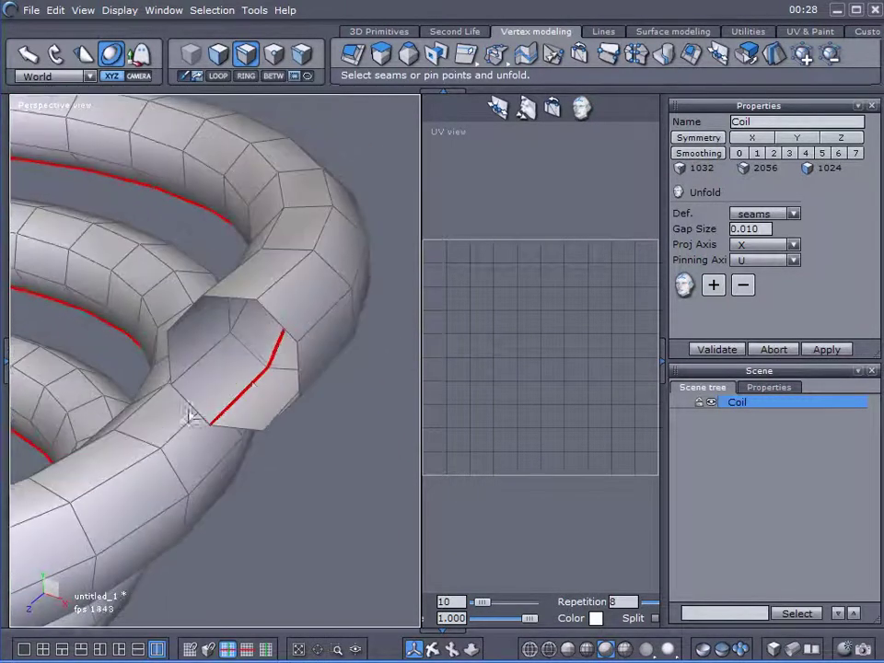
{"action": "left_click", "coordinate": [243, 404]}
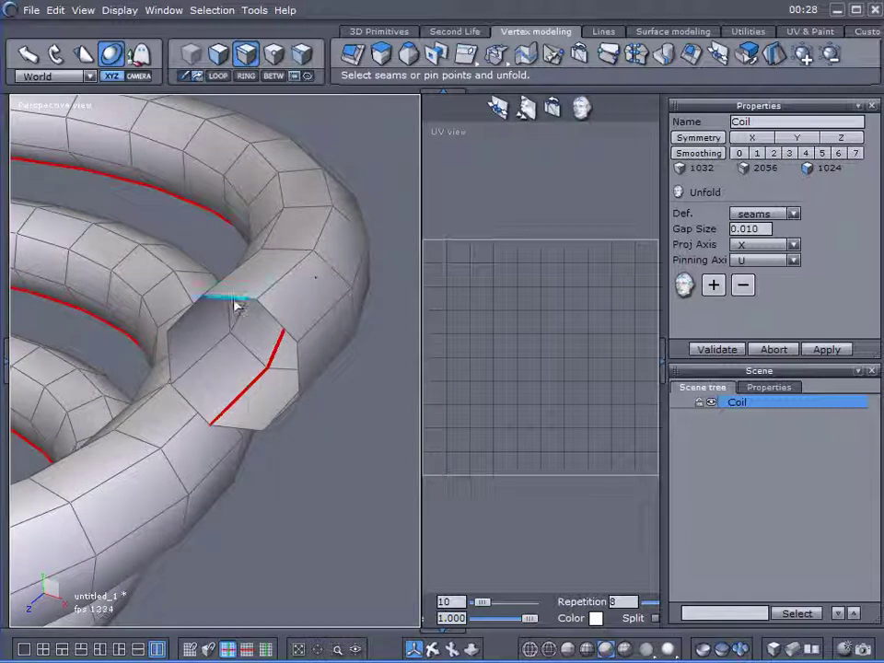
{"action": "left_click", "coordinate": [714, 287]}
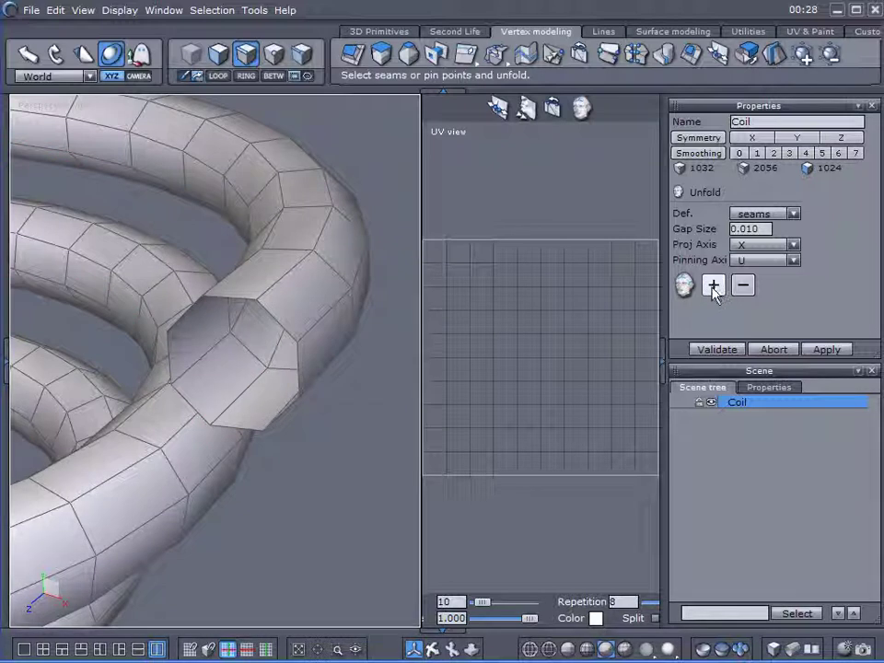
- Set the Unfold definition to pin and select the rim loop of the coil's open end as points
{"action": "left_click", "coordinate": [271, 361]}
{"action": "left_click", "coordinate": [275, 57]}
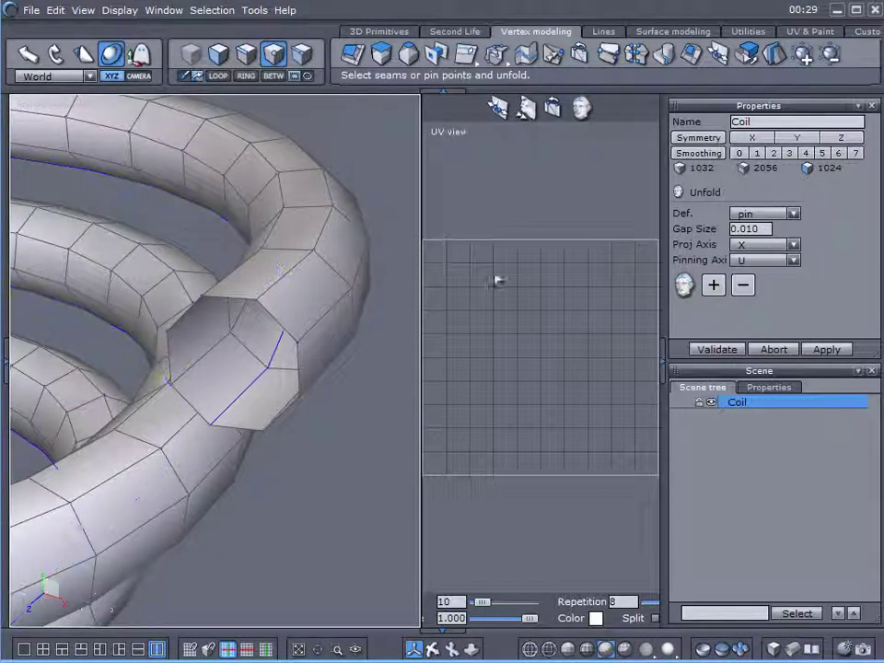
{"action": "left_click", "coordinate": [763, 218]}
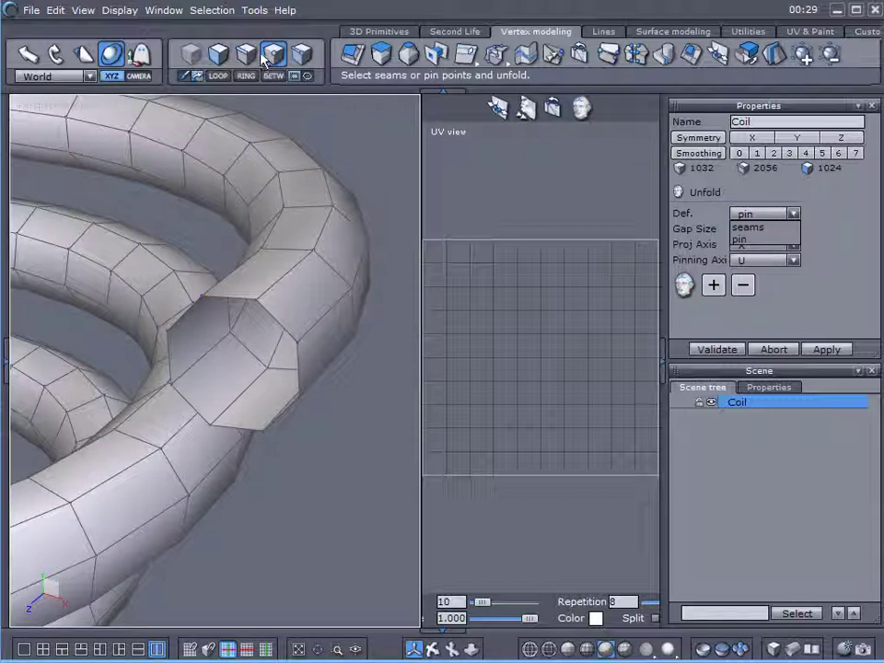
{"action": "left_click", "coordinate": [749, 239]}
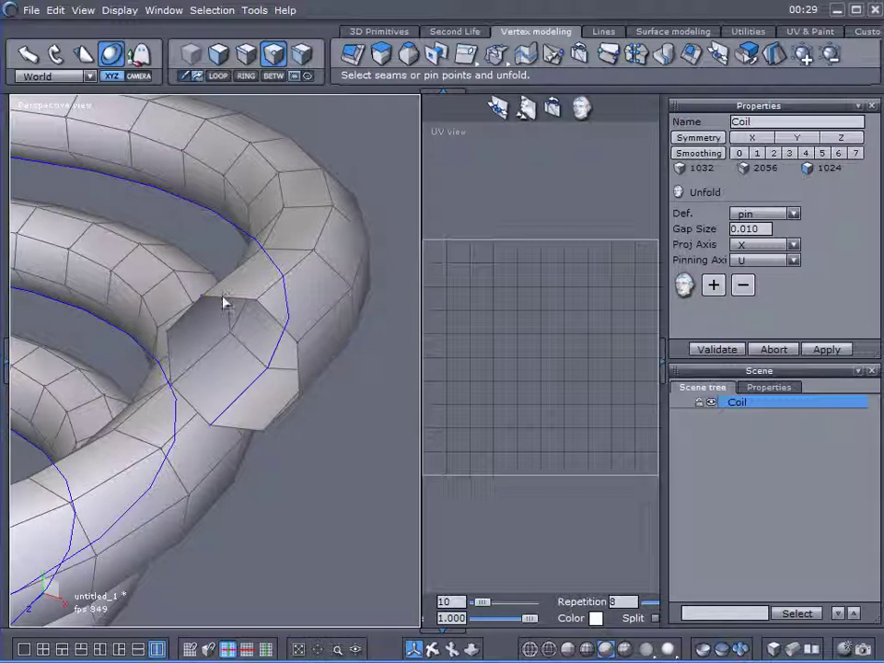
{"action": "left_click", "coordinate": [245, 53]}
{"action": "left_click", "coordinate": [239, 299]}
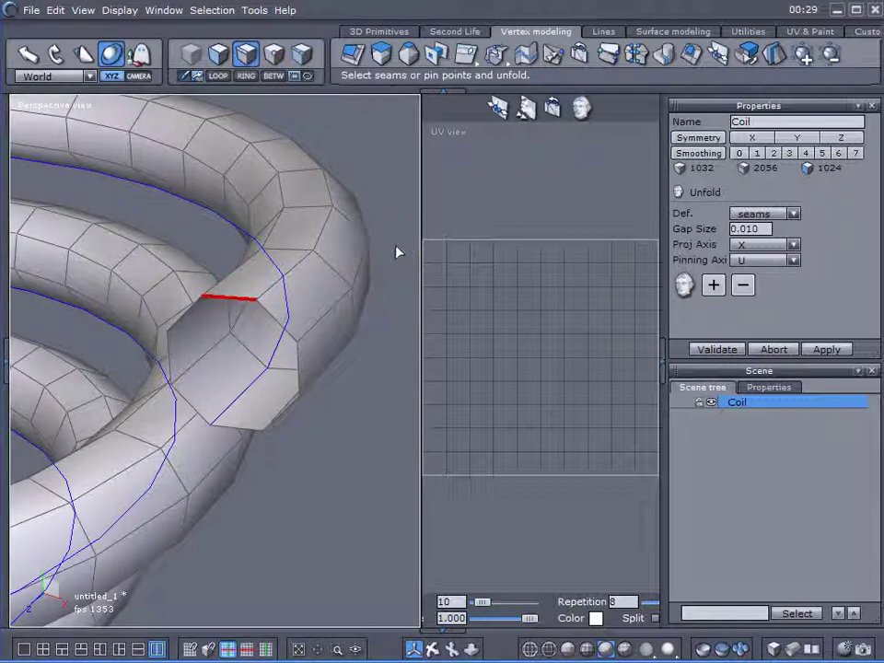
{"action": "left_click", "coordinate": [218, 75]}
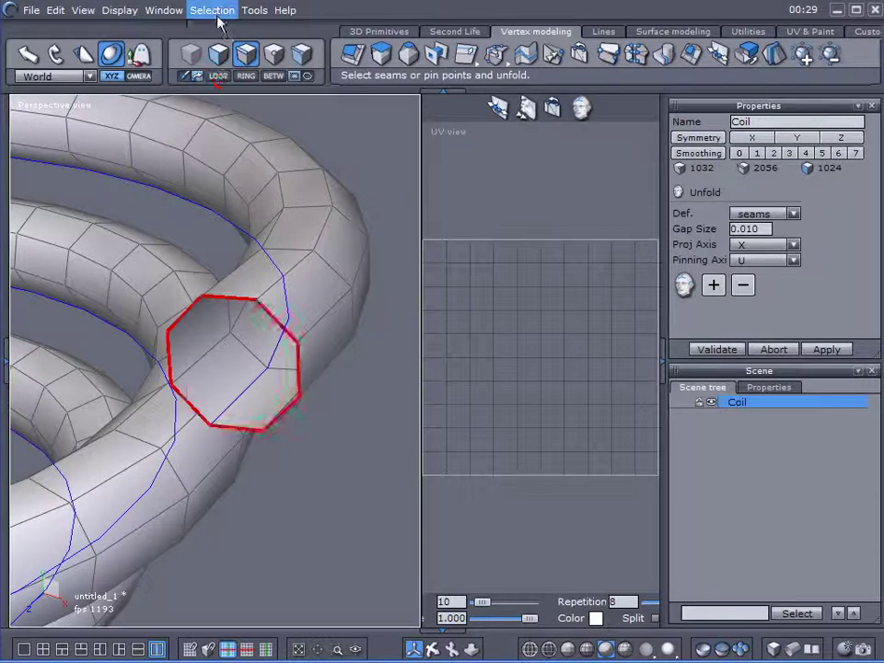
{"action": "left_click", "coordinate": [212, 10]}
{"action": "left_click", "coordinate": [285, 301]}
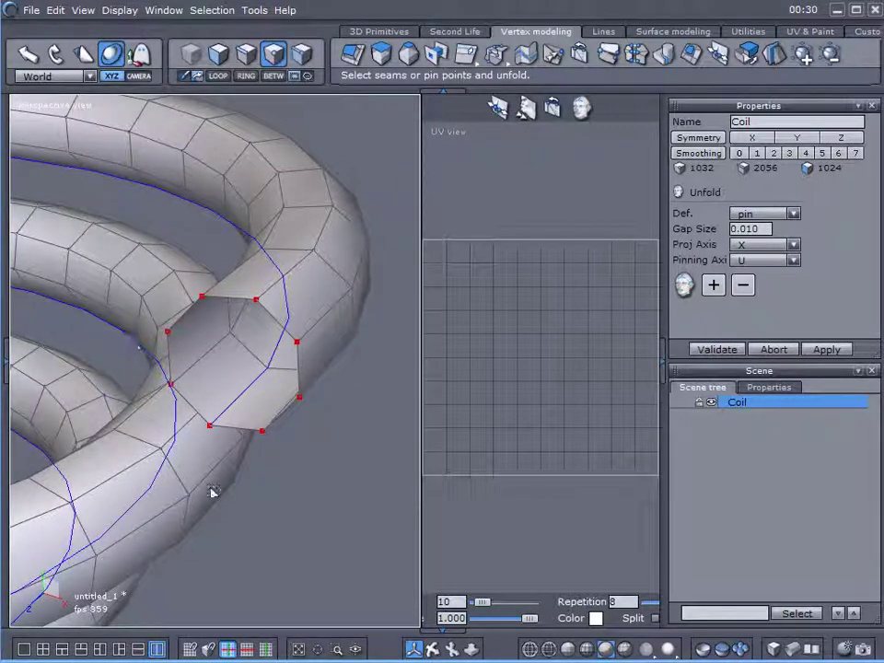
- Add the open end's rim points as pins, unfold the coil and validate the result
{"action": "left_click", "coordinate": [713, 286]}
{"action": "left_click", "coordinate": [715, 286]}
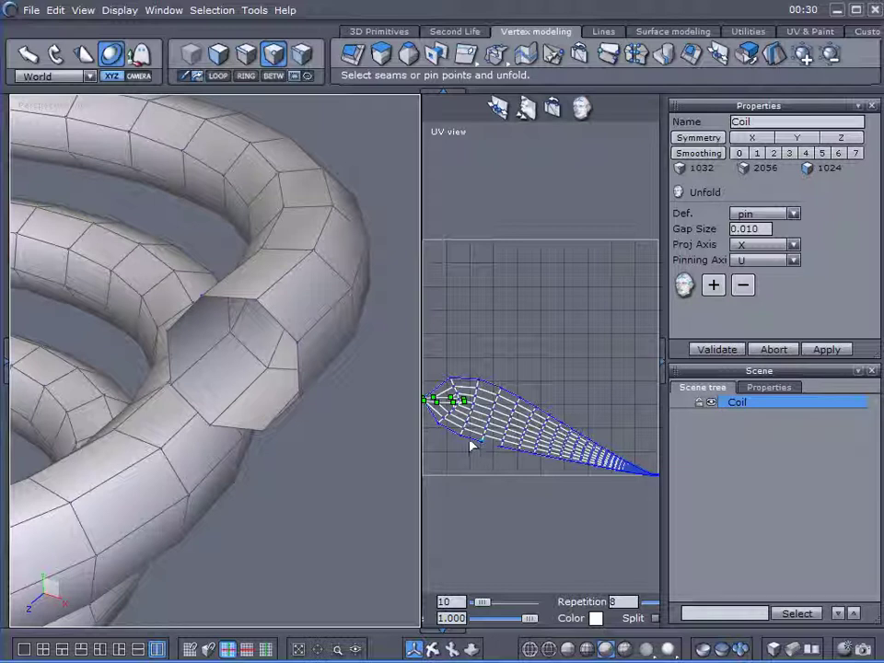
{"action": "scroll", "coordinate": [463, 434], "scroll_direction": "up", "scroll_amount": 3}
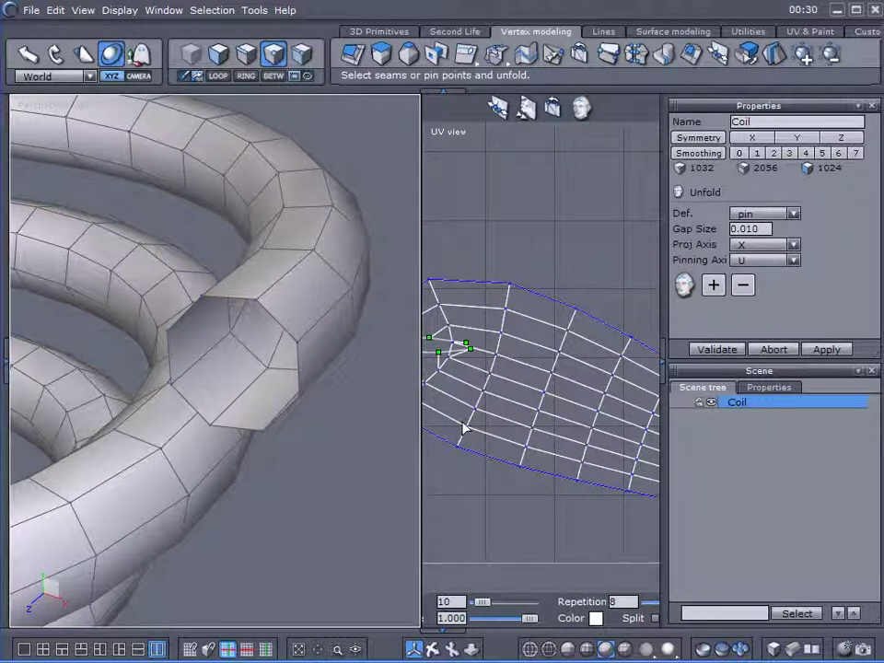
{"action": "left_click", "coordinate": [719, 351]}
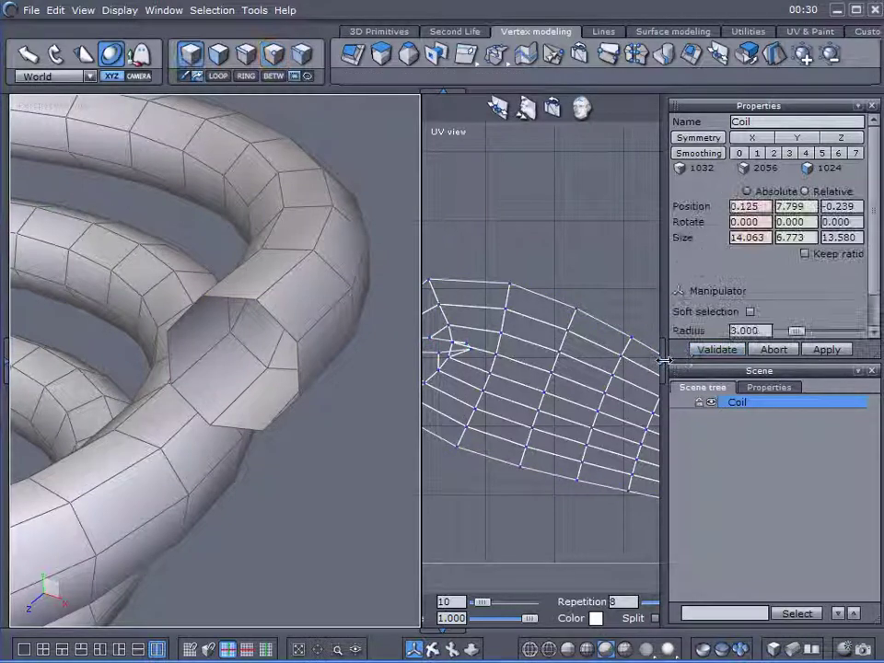
- Hide the properties and scene area and widen the UV view to show the unfolded coil larger
{"action": "left_click", "coordinate": [662, 362]}
{"action": "left_click_drag", "start_coordinate": [559, 331], "coordinate": [378, 341]}
{"action": "scroll", "coordinate": [607, 377], "scroll_direction": "down", "scroll_amount": 5}
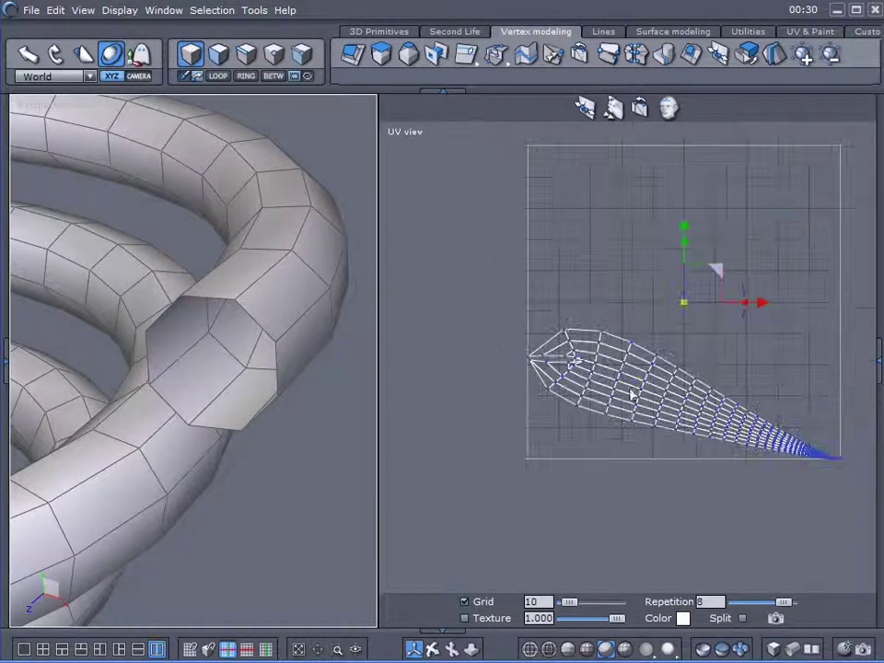
{"action": "scroll", "coordinate": [768, 459], "scroll_direction": "up", "scroll_amount": 5}
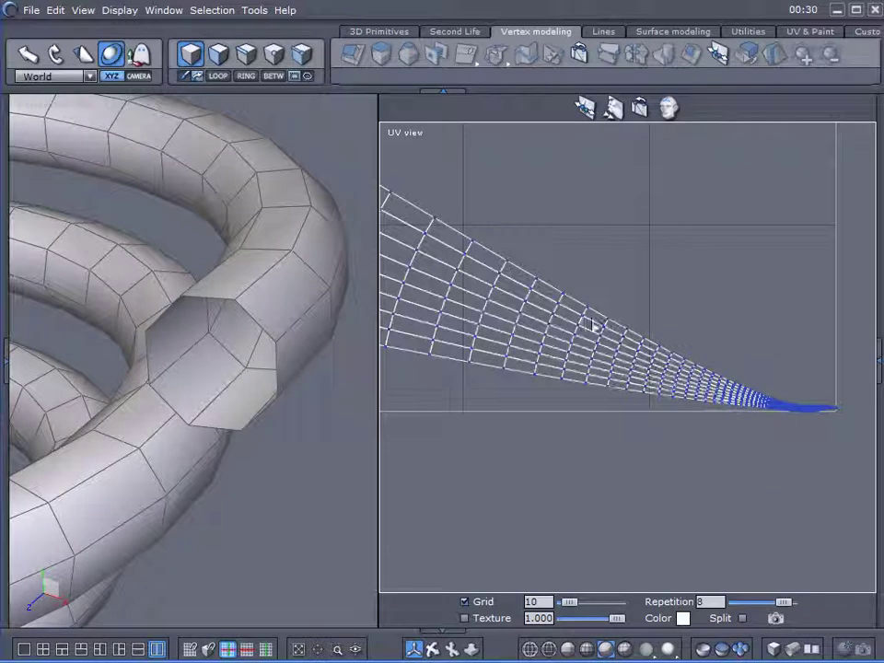
- Select both long border loops of the unfolded UV mesh to match them with the seam on the coil
{"action": "left_click", "coordinate": [245, 54]}
{"action": "left_click", "coordinate": [495, 255]}
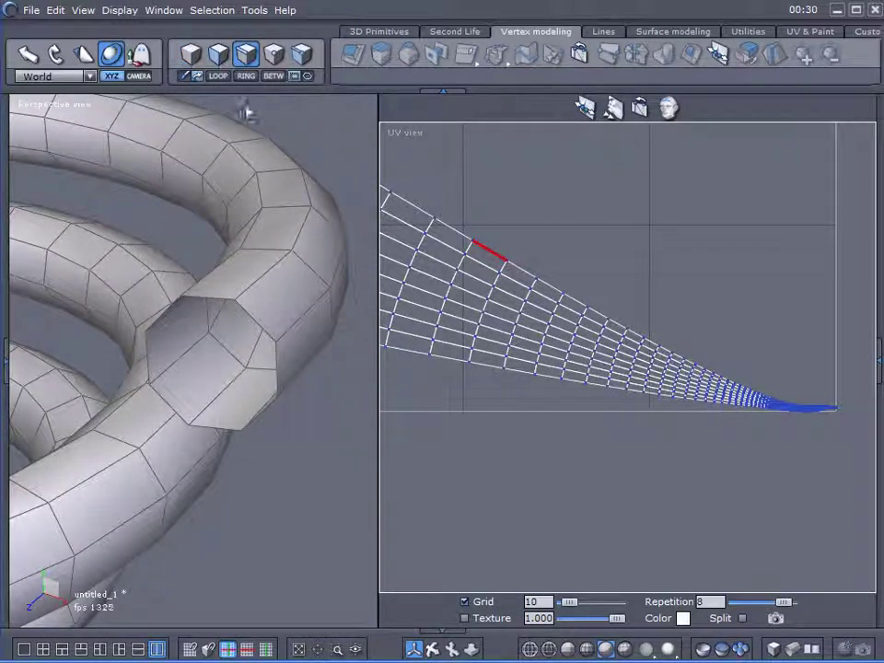
{"action": "left_click", "coordinate": [220, 77]}
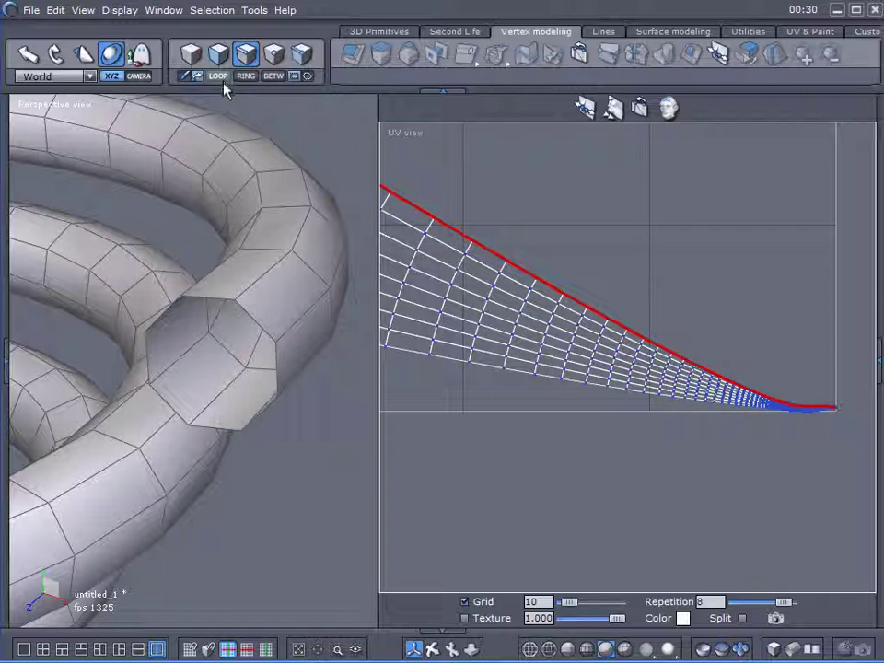
{"action": "left_click", "coordinate": [460, 365], "text": "shift"}
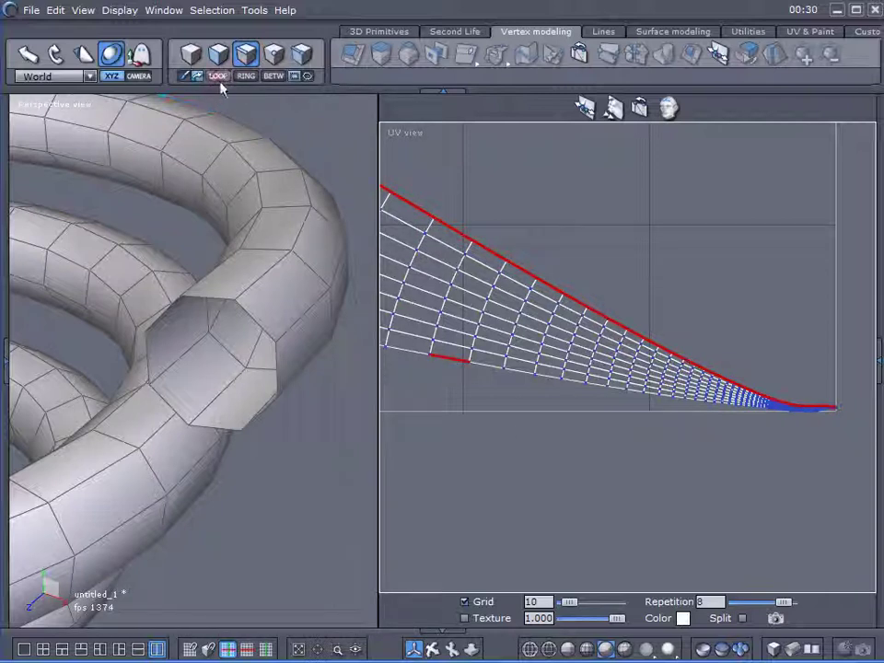
{"action": "left_click", "coordinate": [241, 333]}
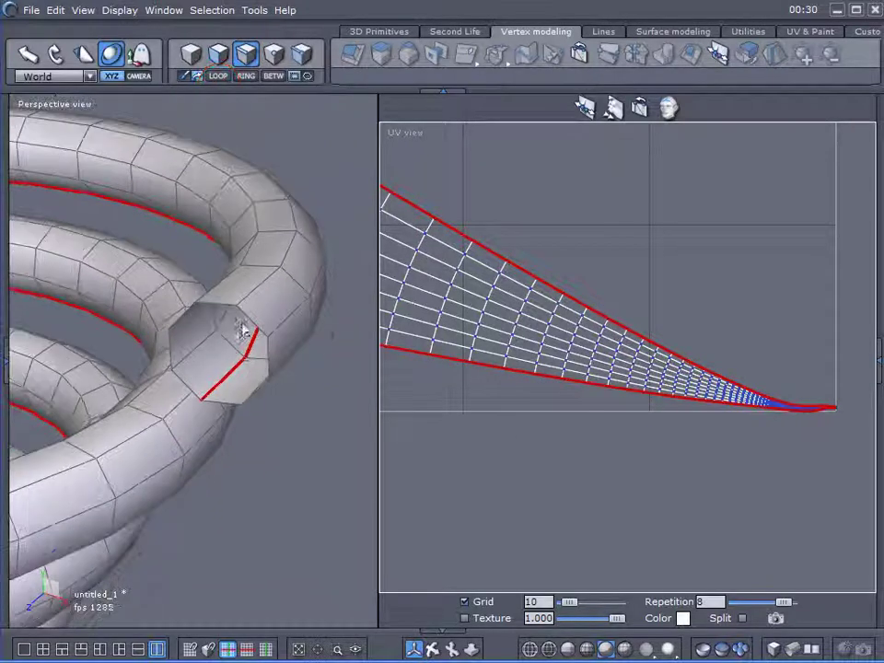
- Examine the highlighted seam on the coil's open end and the pinned end of the UV mesh
{"action": "scroll", "coordinate": [557, 354], "scroll_direction": "up", "scroll_amount": 3}
{"action": "left_click", "coordinate": [560, 294]}
{"action": "scroll", "coordinate": [684, 392], "scroll_direction": "up", "scroll_amount": 1}
{"action": "scroll", "coordinate": [590, 360], "scroll_direction": "down", "scroll_amount": 2}
{"action": "scroll", "coordinate": [542, 322], "scroll_direction": "down", "scroll_amount": 5}
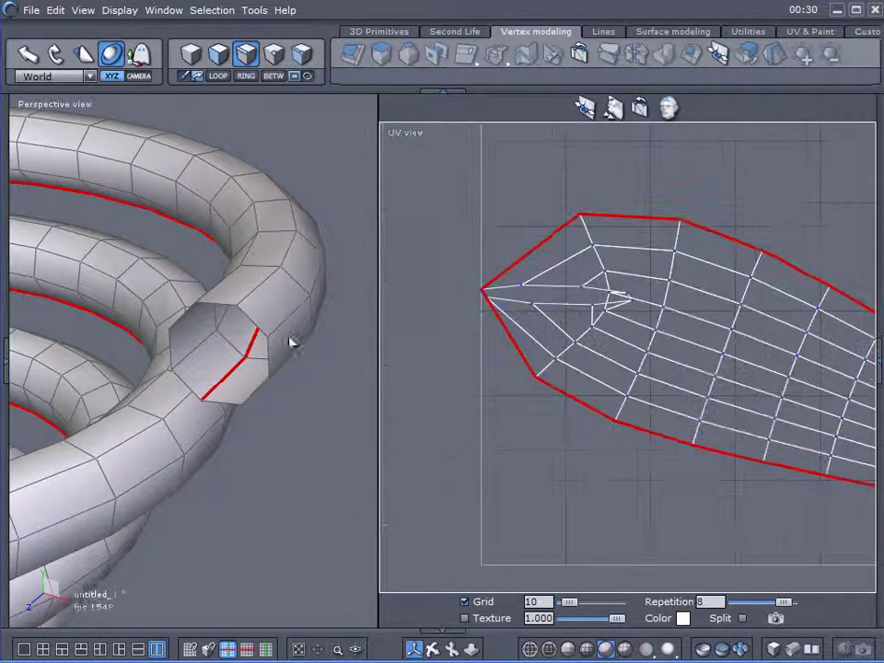
{"action": "scroll", "coordinate": [188, 339], "scroll_direction": "down", "scroll_amount": 3}
{"action": "scroll", "coordinate": [223, 377], "scroll_direction": "up", "scroll_amount": 2}
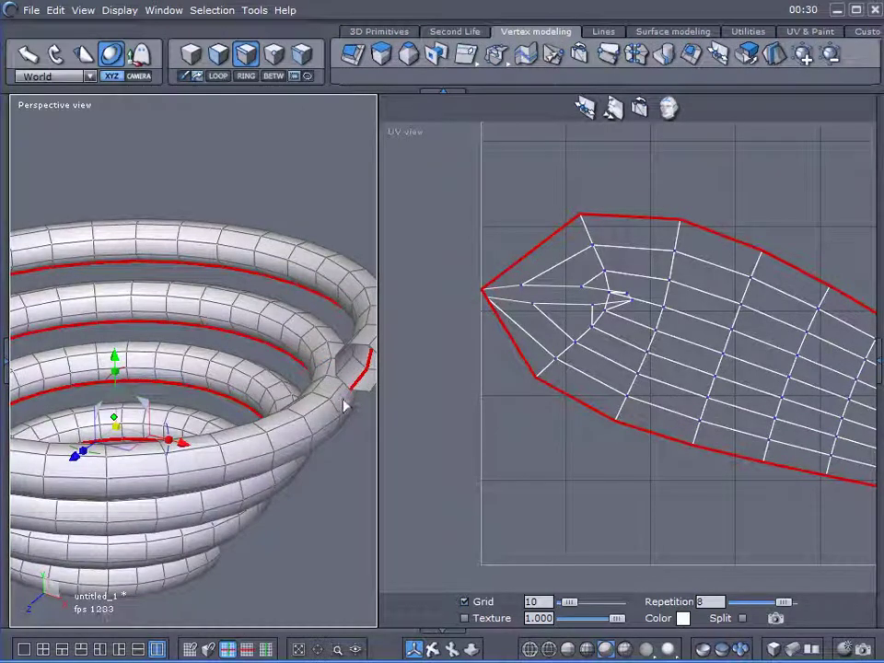
{"action": "middle_click_drag", "start_coordinate": [345, 405], "coordinate": [241, 407]}
{"action": "scroll", "coordinate": [473, 342], "scroll_direction": "up", "scroll_amount": 4}
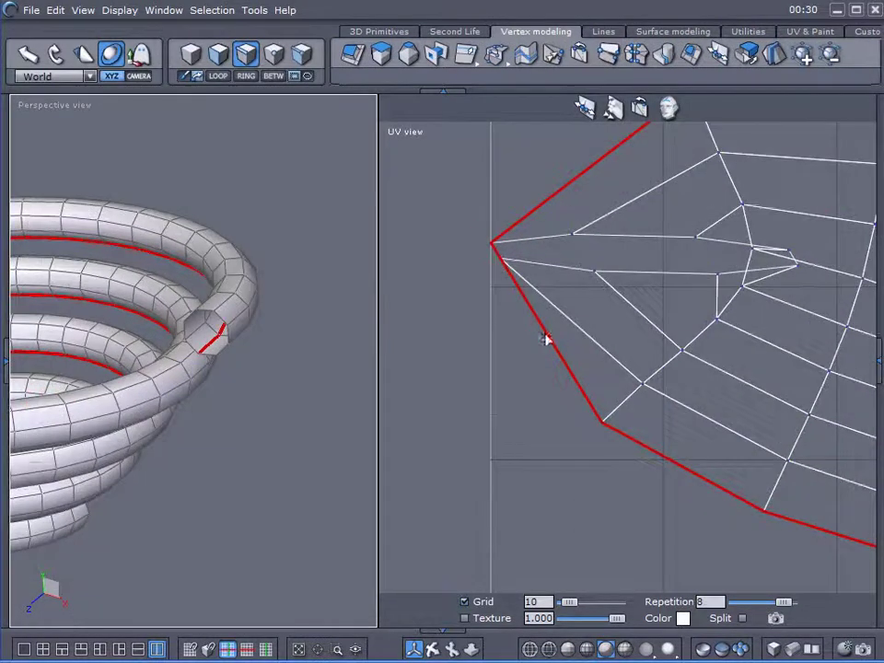
{"action": "middle_click_drag", "start_coordinate": [545, 339], "coordinate": [419, 414]}
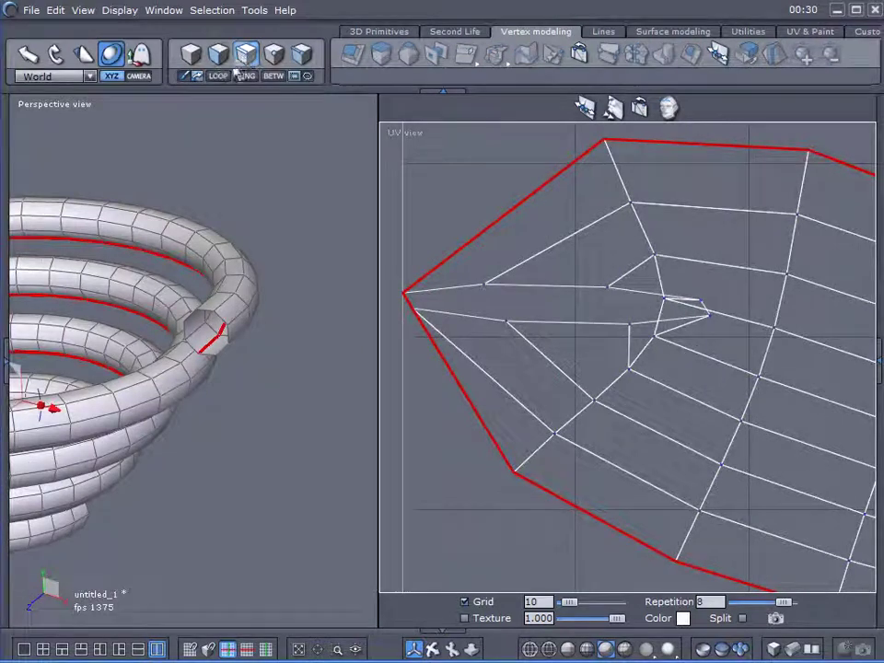
- Select the edge loop of the coil's open rim in the UV view to check the pinned points
{"action": "left_click", "coordinate": [274, 55]}
{"action": "scroll", "coordinate": [704, 324], "scroll_direction": "up", "scroll_amount": 4}
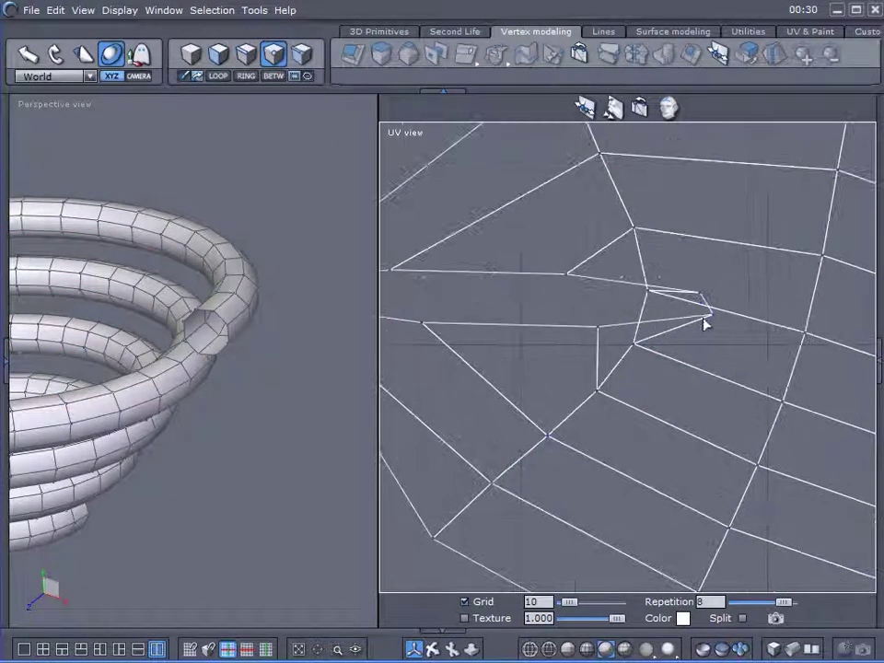
{"action": "scroll", "coordinate": [713, 327], "scroll_direction": "down", "scroll_amount": 4}
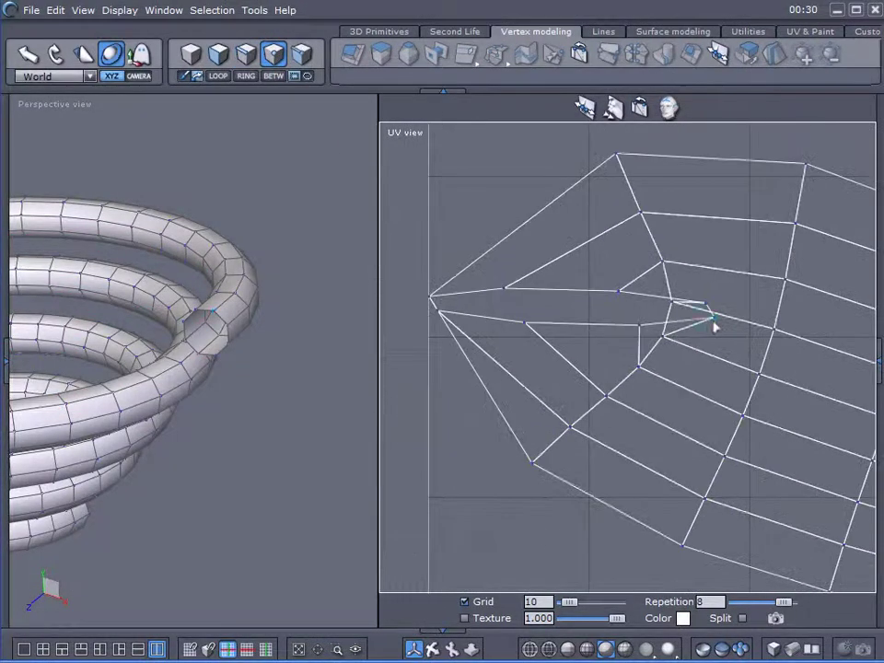
{"action": "left_click", "coordinate": [246, 54]}
{"action": "left_click", "coordinate": [531, 293]}
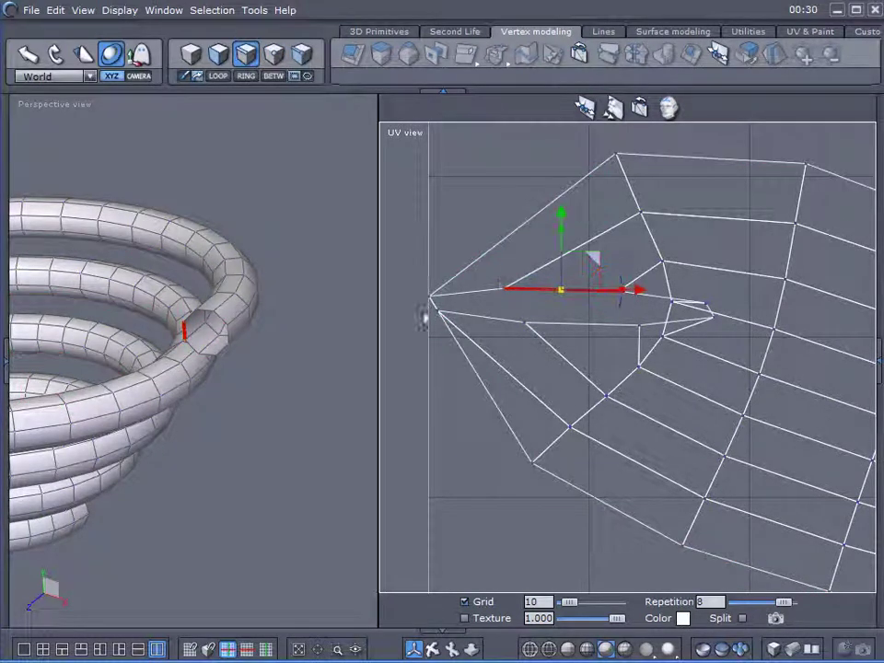
{"action": "left_click", "coordinate": [219, 75]}
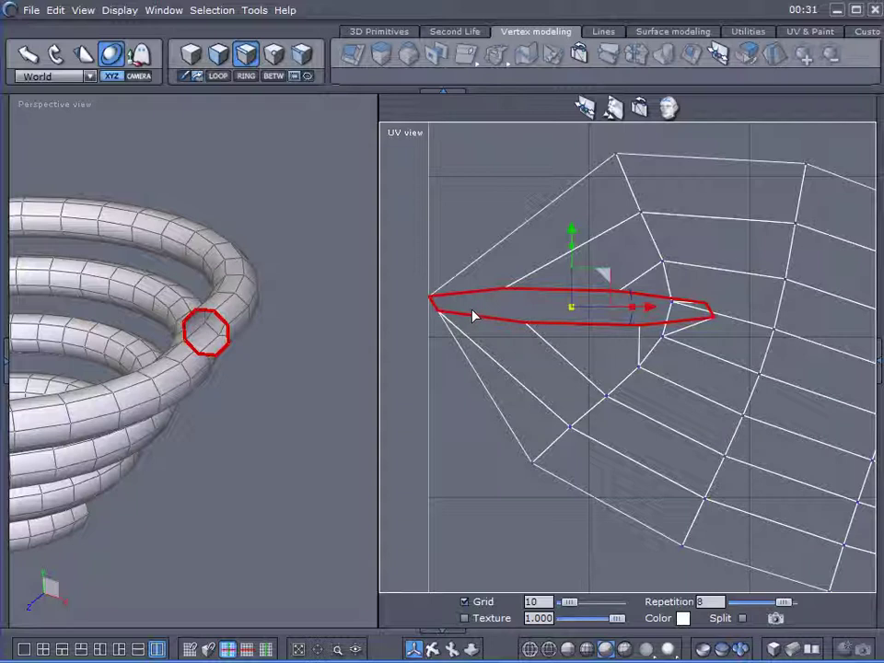
- Select the UV corner point where the seam meets the open rim to locate it on the coil
{"action": "left_click", "coordinate": [438, 234]}
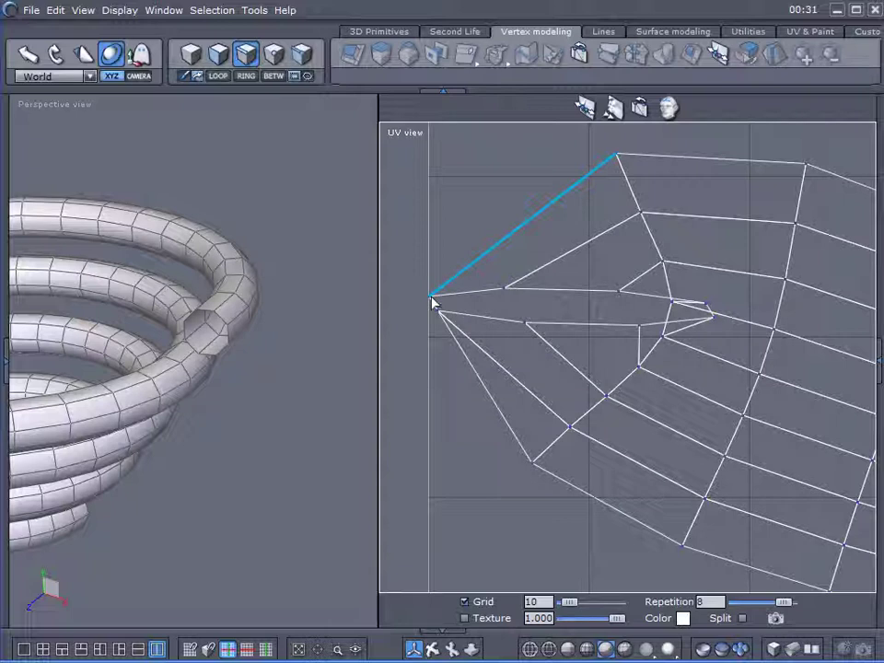
{"action": "left_click_drag", "start_coordinate": [421, 247], "coordinate": [440, 339]}
{"action": "scroll", "coordinate": [401, 350], "scroll_direction": "up", "scroll_amount": 2}
{"action": "left_click", "coordinate": [417, 210]}
{"action": "left_click_drag", "start_coordinate": [417, 214], "coordinate": [475, 264]}
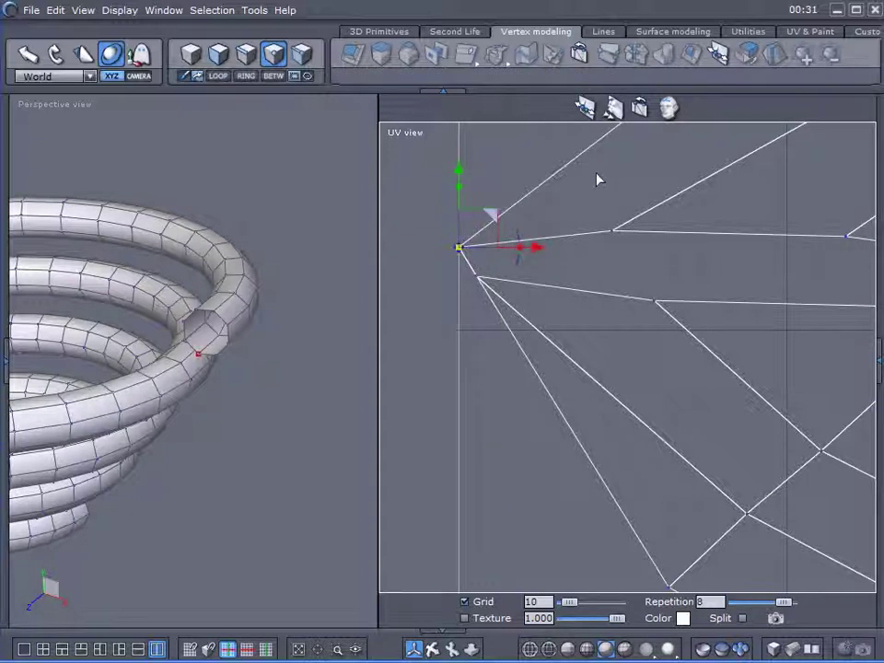
- Select the open rim's edge loop in the UV view, scale it into a narrower, taller opening, and shift it along U
{"action": "scroll", "coordinate": [496, 294], "scroll_direction": "down", "scroll_amount": 3}
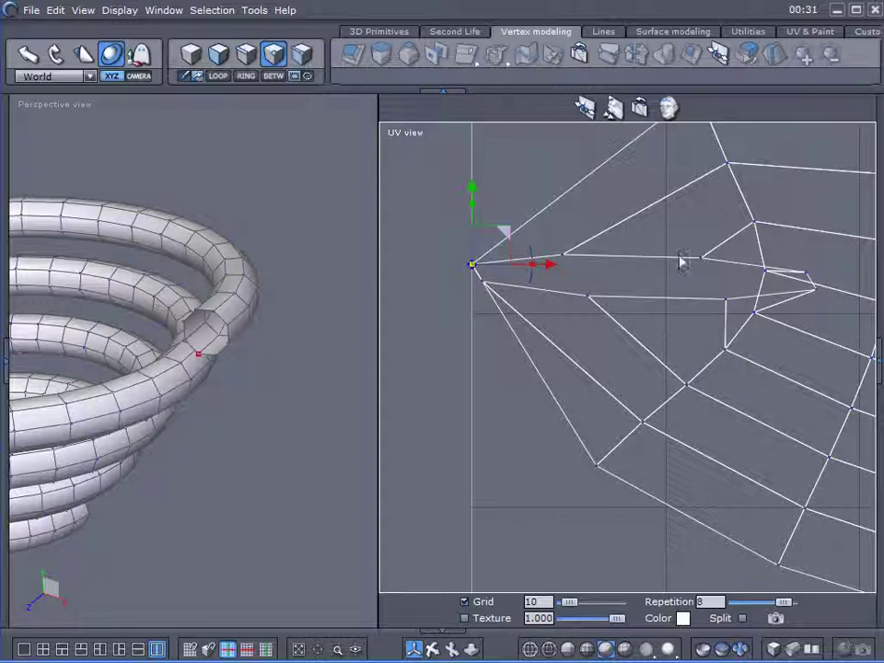
{"action": "left_click", "coordinate": [253, 59]}
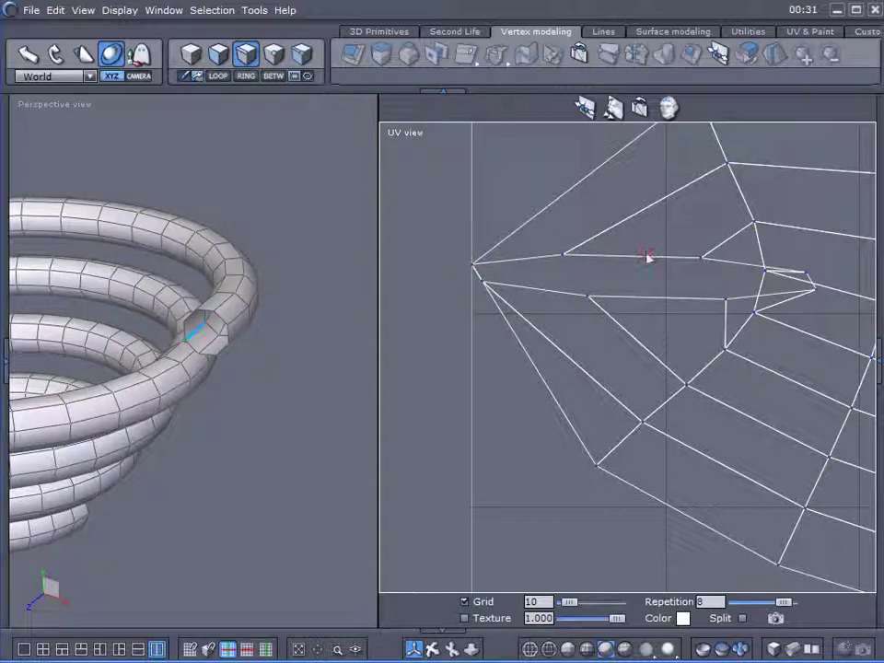
{"action": "left_click", "coordinate": [646, 258]}
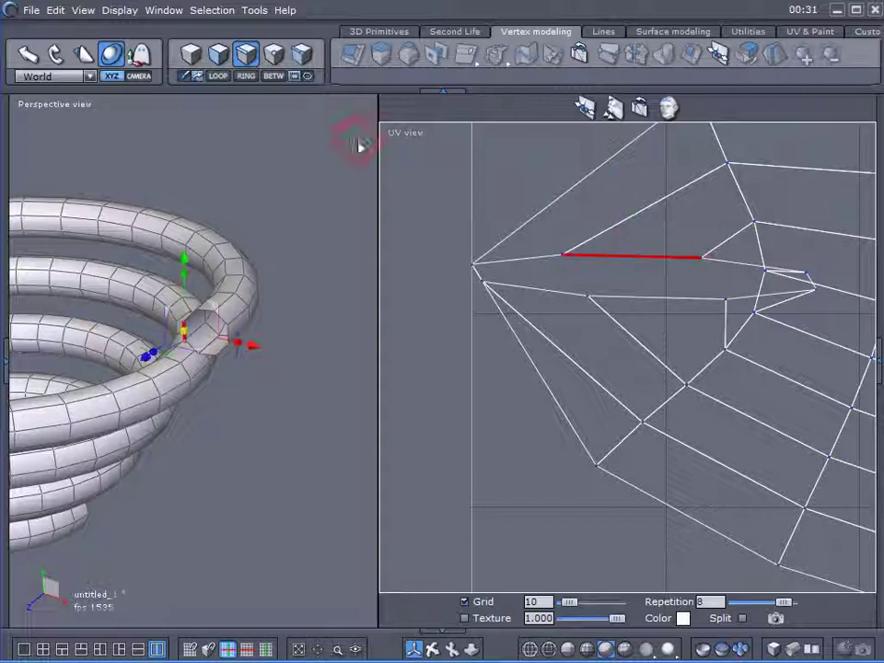
{"action": "left_click", "coordinate": [221, 75]}
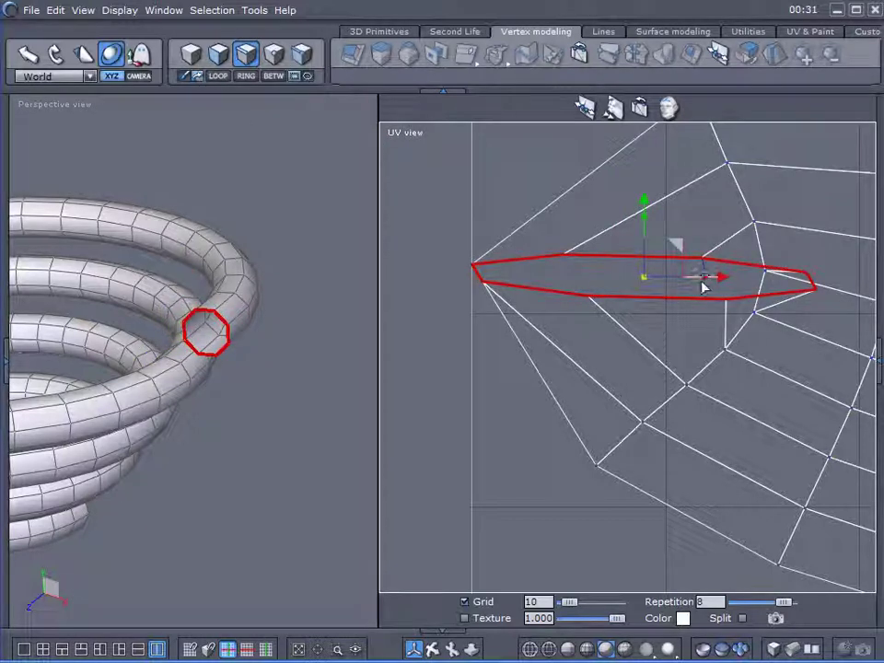
{"action": "left_click_drag", "start_coordinate": [706, 285], "coordinate": [680, 282]}
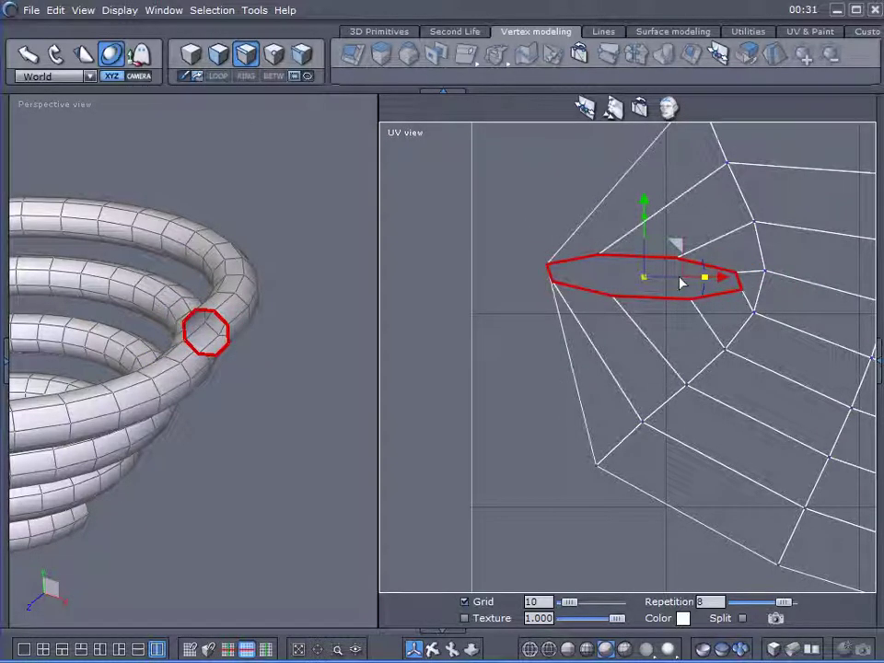
{"action": "left_click_drag", "start_coordinate": [645, 213], "coordinate": [668, 143]}
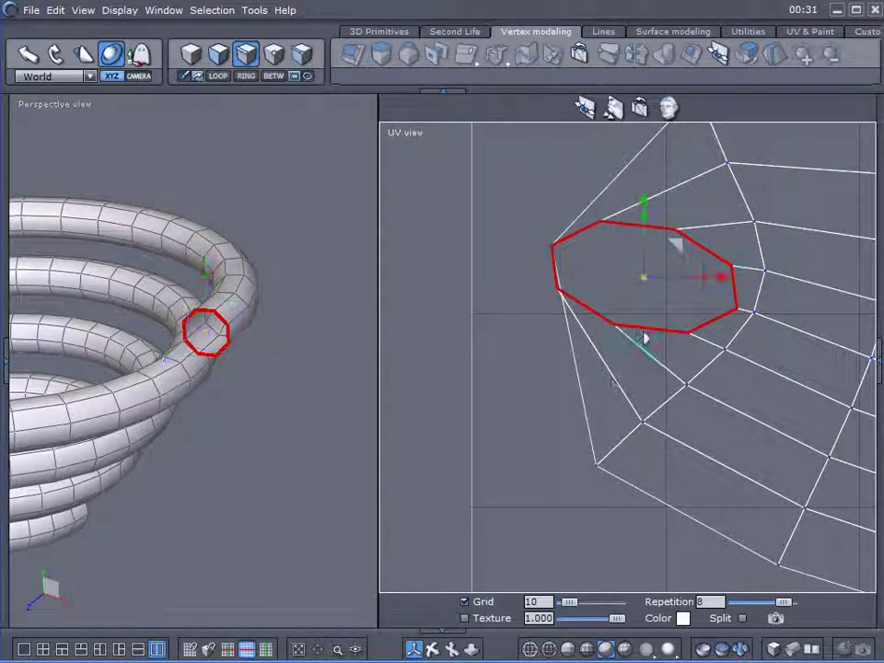
{"action": "left_click_drag", "start_coordinate": [727, 285], "coordinate": [758, 284]}
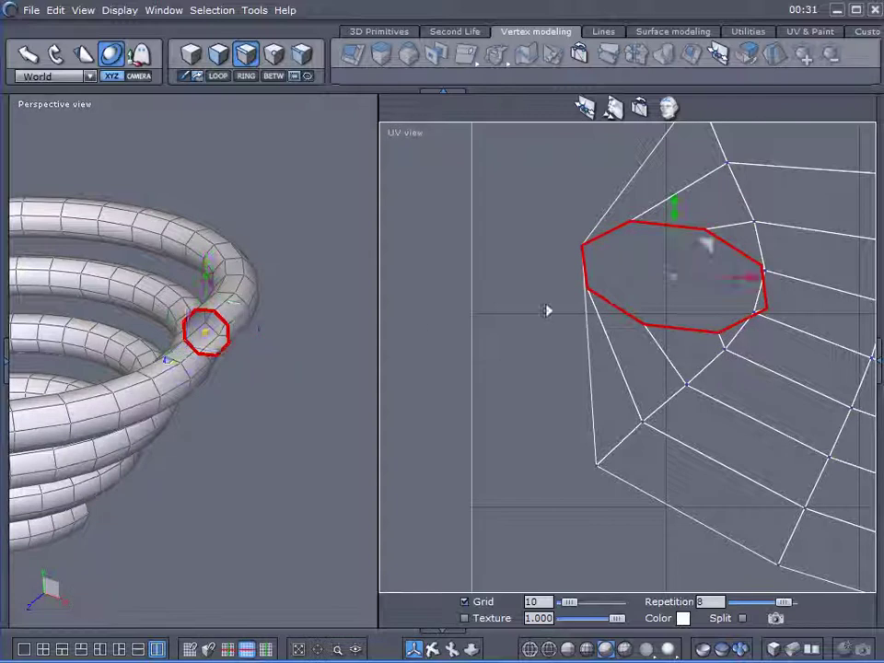
- Pull the upper border edge beside the open rim outward in the UV view to separate it at the seam corner
{"action": "left_click", "coordinate": [529, 240]}
{"action": "left_click", "coordinate": [273, 53]}
{"action": "left_click_drag", "start_coordinate": [549, 218], "coordinate": [594, 264]}
{"action": "left_click", "coordinate": [586, 112]}
{"action": "left_click", "coordinate": [584, 262]}
{"action": "scroll", "coordinate": [585, 263], "scroll_direction": "up", "scroll_amount": 3}
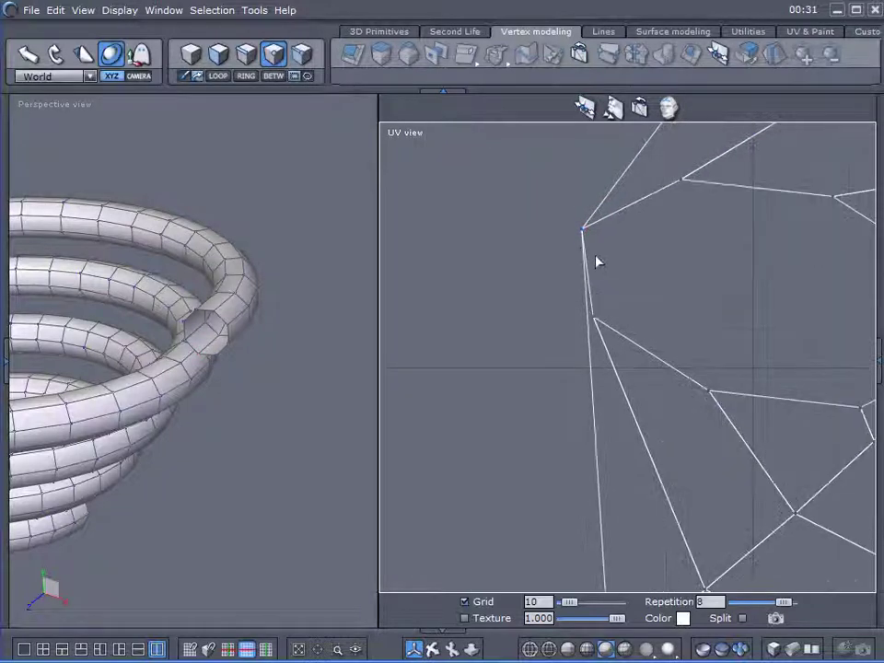
{"action": "scroll", "coordinate": [594, 264], "scroll_direction": "up", "scroll_amount": 1}
{"action": "left_click", "coordinate": [247, 55]}
{"action": "left_click", "coordinate": [615, 175]}
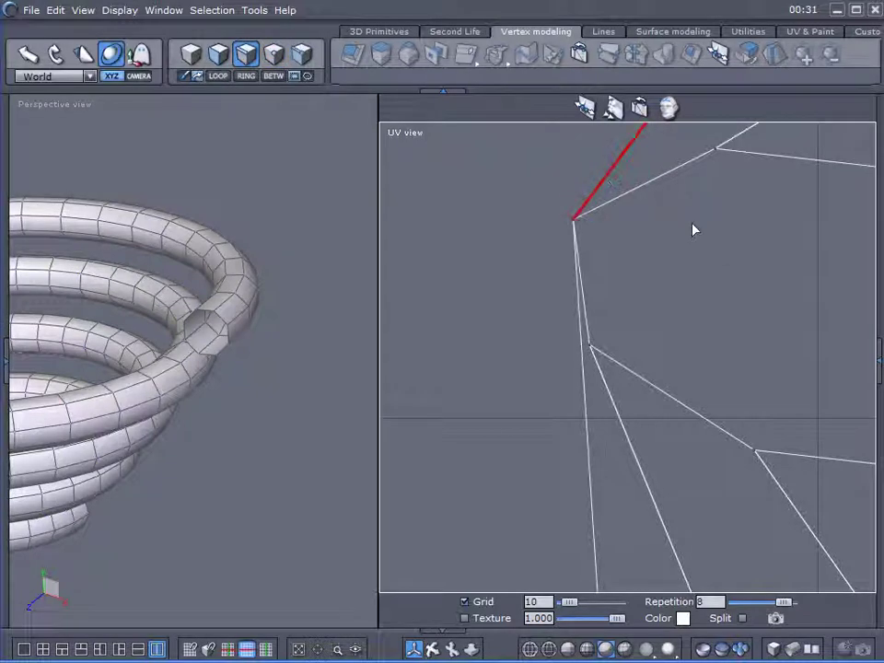
{"action": "middle_click_drag", "start_coordinate": [740, 278], "coordinate": [615, 587]}
{"action": "left_click_drag", "start_coordinate": [687, 166], "coordinate": [653, 135]}
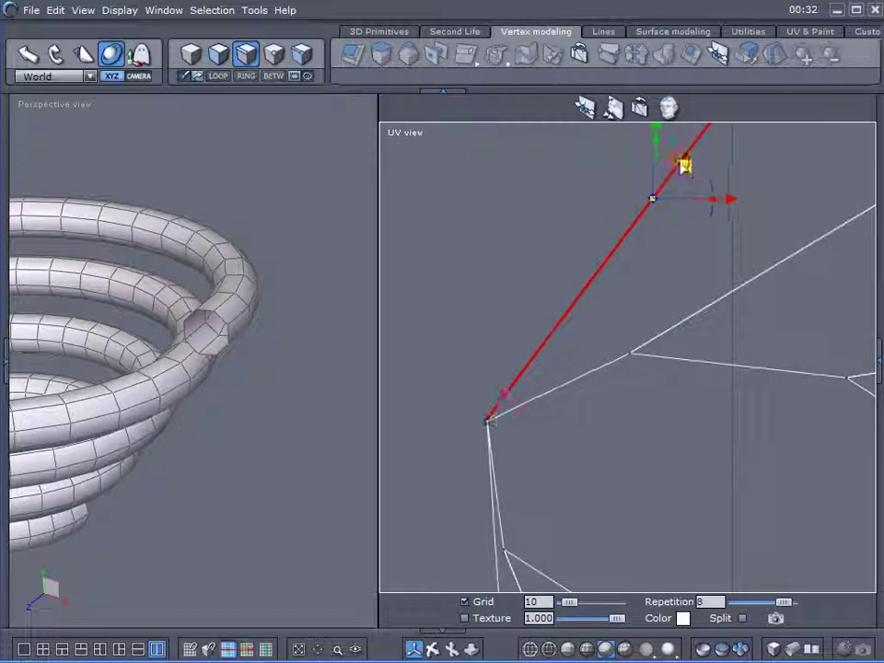
- Move the lower seam corner point down and away from the upper one to widen the gap in the UV rim
{"action": "left_click", "coordinate": [489, 422]}
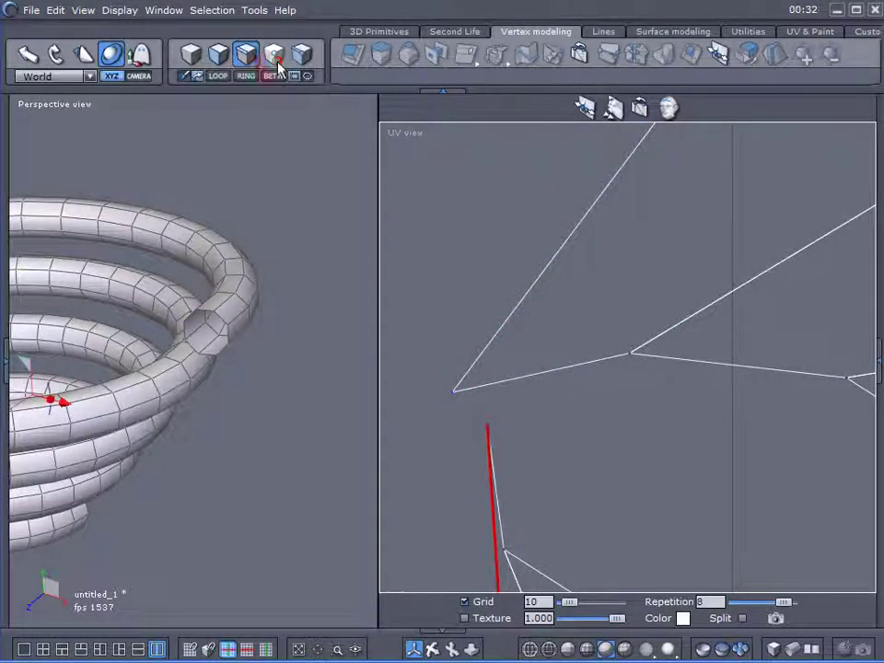
{"action": "left_click", "coordinate": [274, 56]}
{"action": "left_click", "coordinate": [488, 427]}
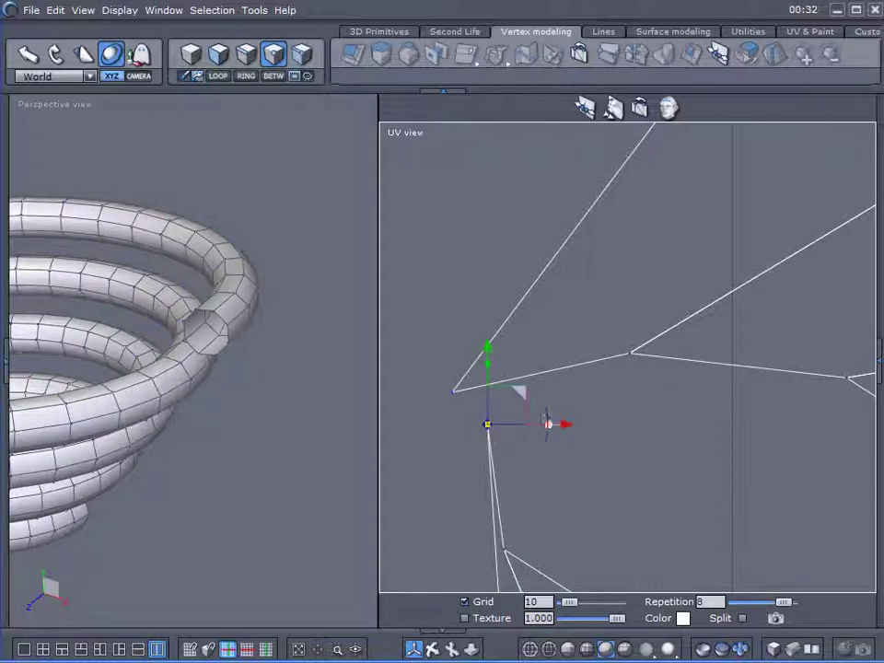
{"action": "left_click_drag", "start_coordinate": [520, 391], "coordinate": [446, 448]}
{"action": "scroll", "coordinate": [568, 403], "scroll_direction": "down", "scroll_amount": 4}
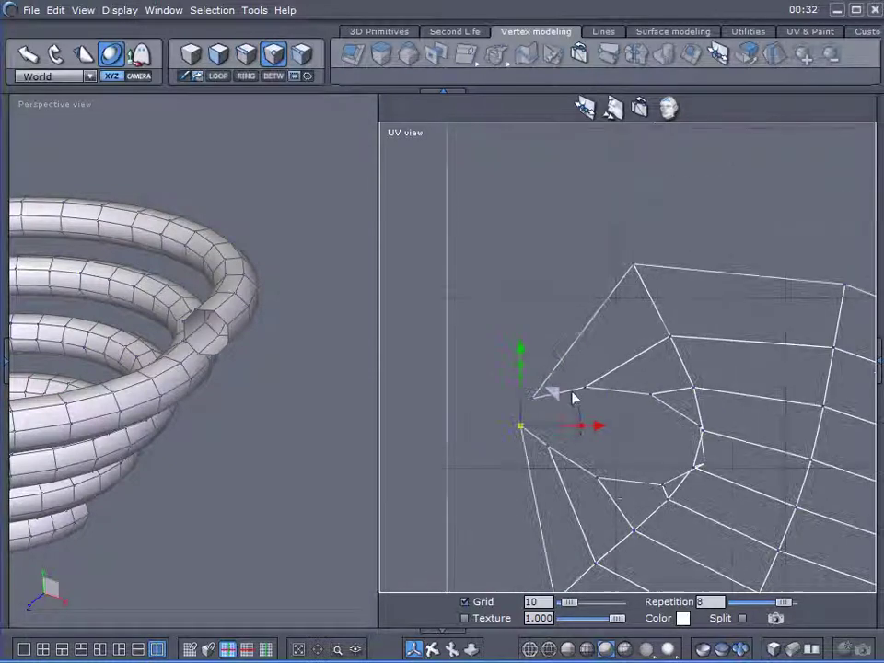
- Select the split rim loop in the UV view, narrow it along U, and move it outward from the mesh
{"action": "middle_click_drag", "start_coordinate": [612, 397], "coordinate": [585, 326]}
{"action": "left_click", "coordinate": [248, 58]}
{"action": "left_click", "coordinate": [612, 344]}
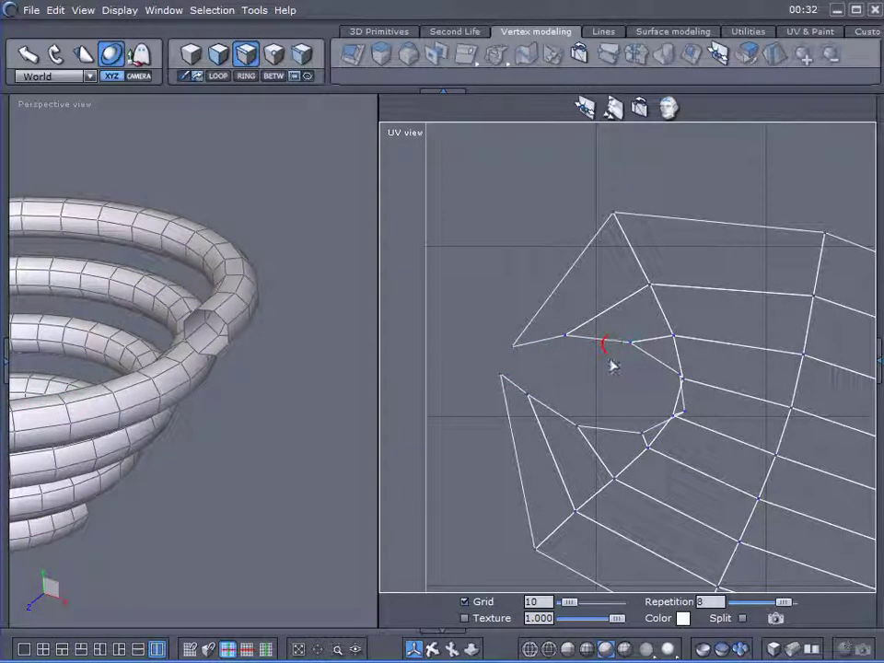
{"action": "left_click", "coordinate": [609, 345]}
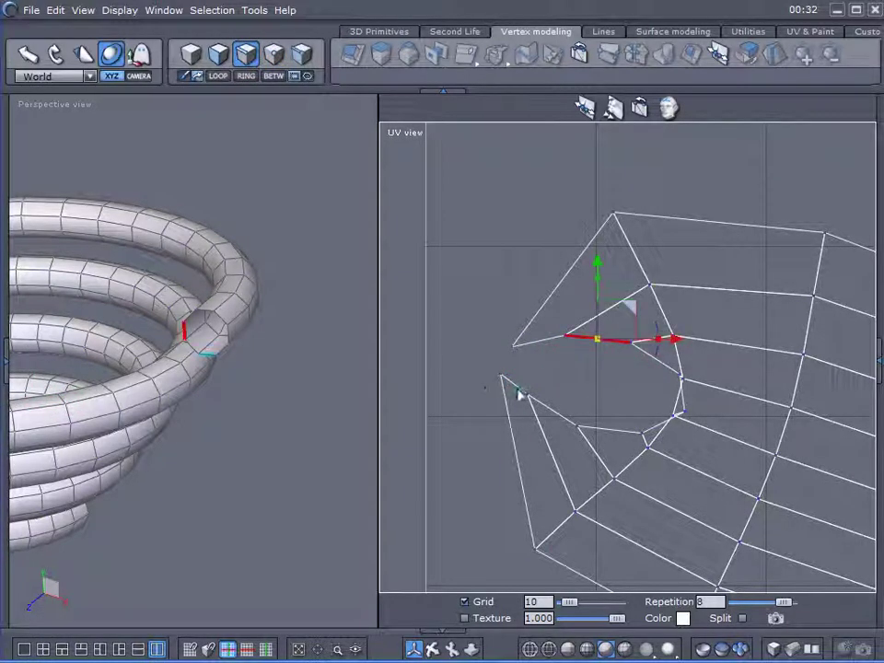
{"action": "key", "text": "l"}
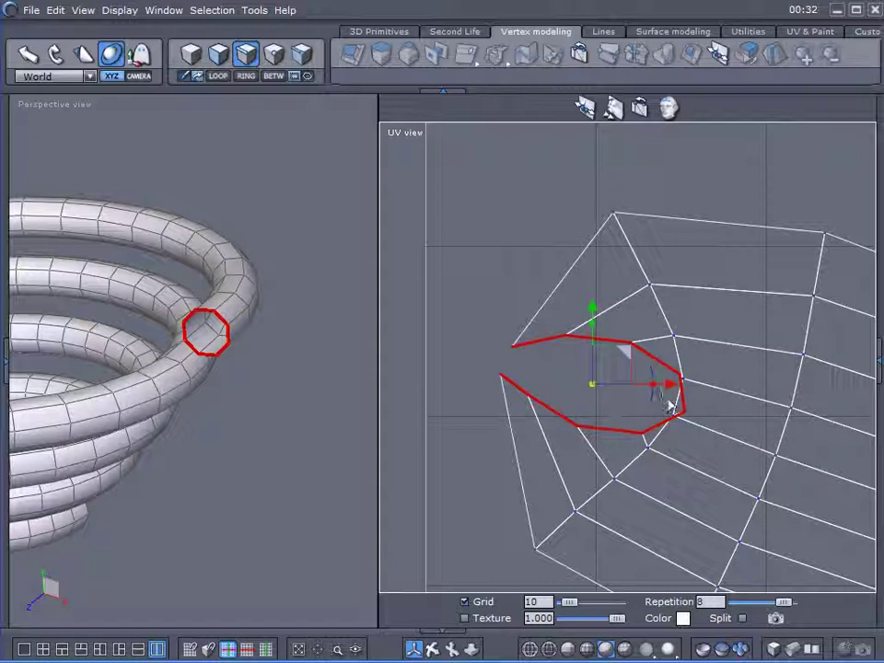
{"action": "left_click_drag", "start_coordinate": [653, 391], "coordinate": [634, 400]}
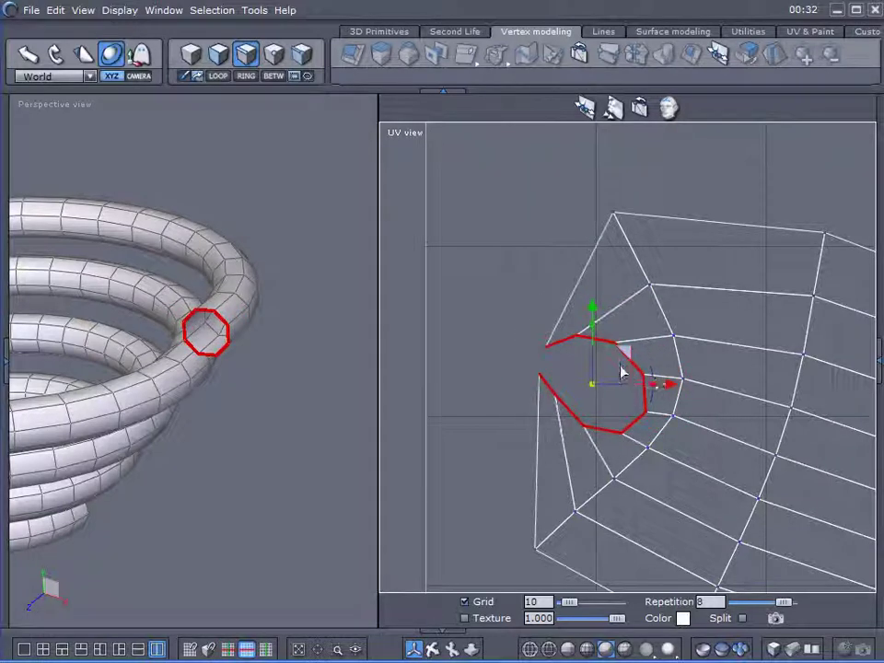
{"action": "left_click_drag", "start_coordinate": [626, 351], "coordinate": [592, 335]}
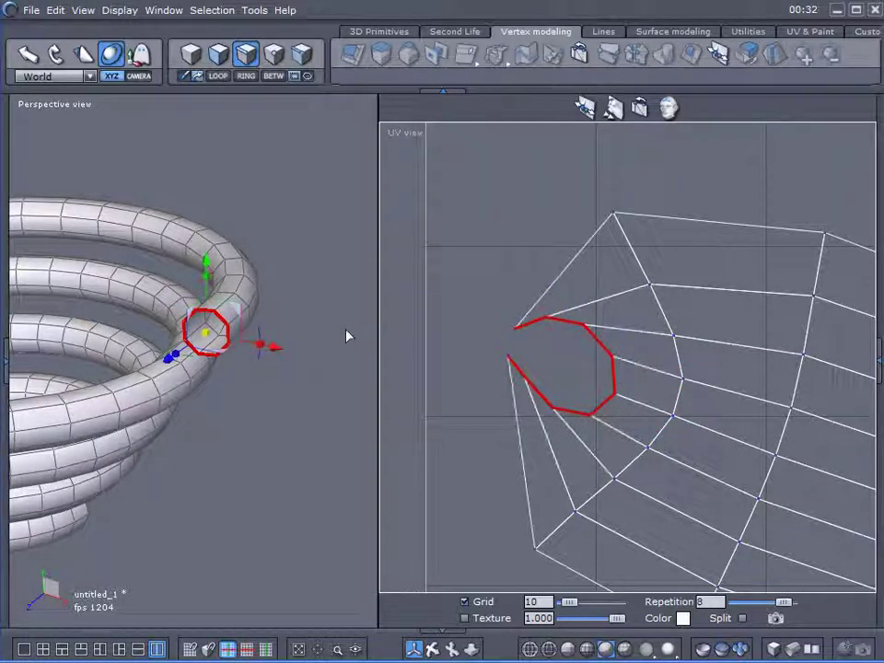
- Display the coil's properties and select its lengthwise seam loop, starting from the seam edge at the open end
{"action": "mouse_move", "coordinate": [355, 386]}
{"action": "right_mouse_down"}
{"action": "mouse_move", "coordinate": [333, 386]}
{"action": "mouse_move", "coordinate": [345, 380]}
{"action": "right_mouse_up"}
{"action": "left_click", "coordinate": [874, 359]}
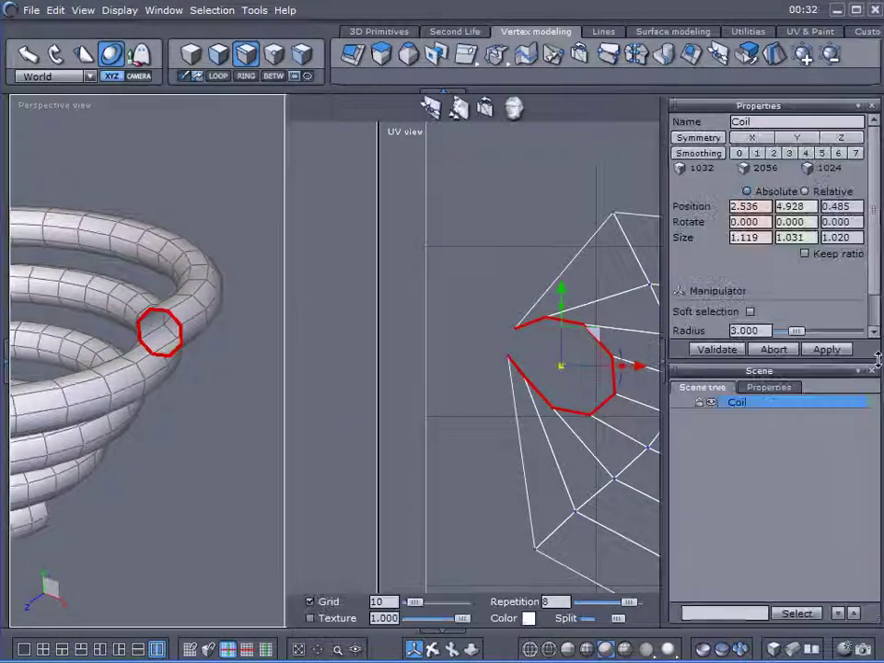
{"action": "middle_click_drag", "start_coordinate": [223, 420], "coordinate": [222, 267]}
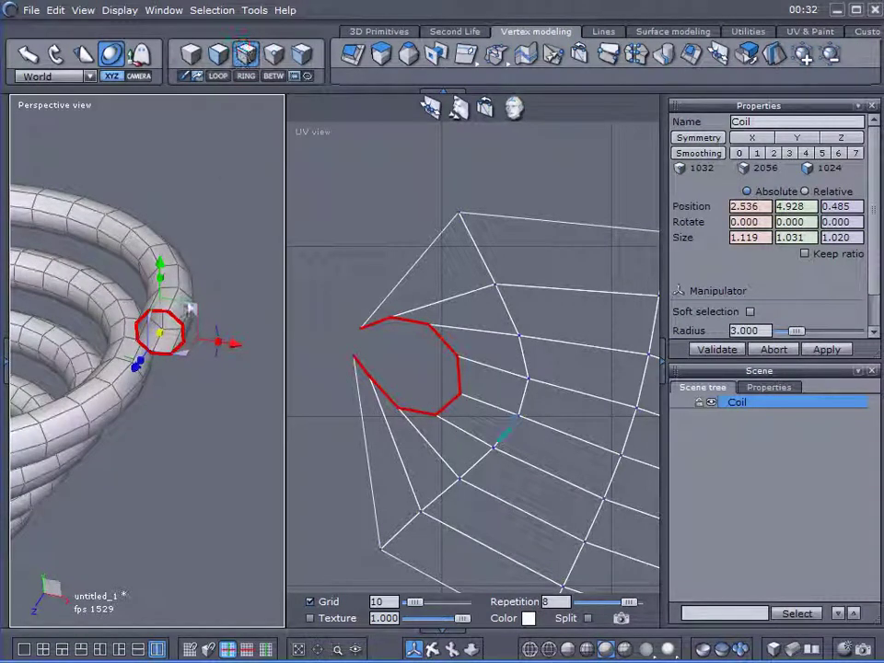
{"action": "scroll", "coordinate": [170, 370], "scroll_direction": "up", "scroll_amount": 2}
{"action": "left_click", "coordinate": [171, 371]}
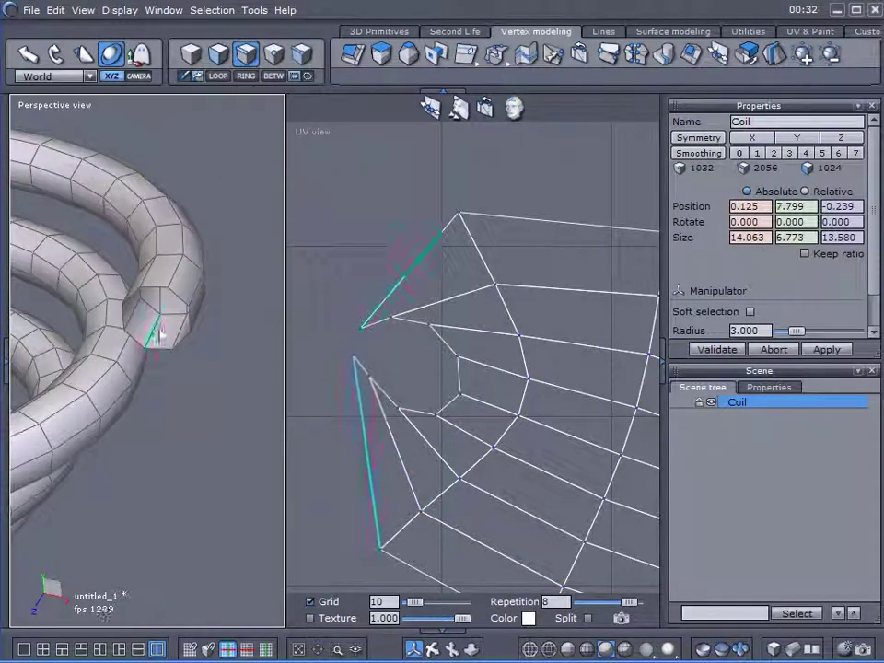
{"action": "double_click", "coordinate": [159, 337]}
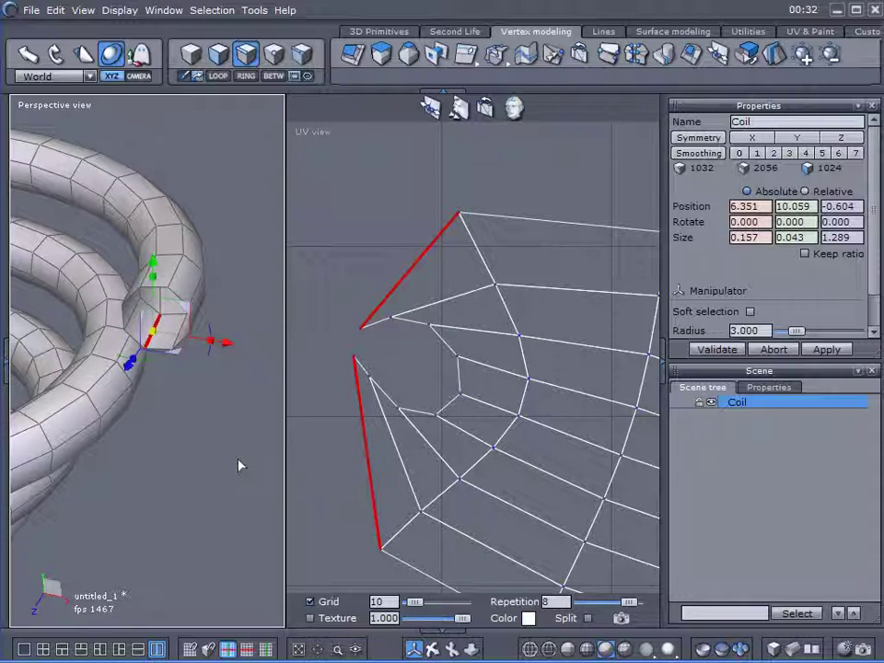
{"action": "left_click", "coordinate": [218, 77]}
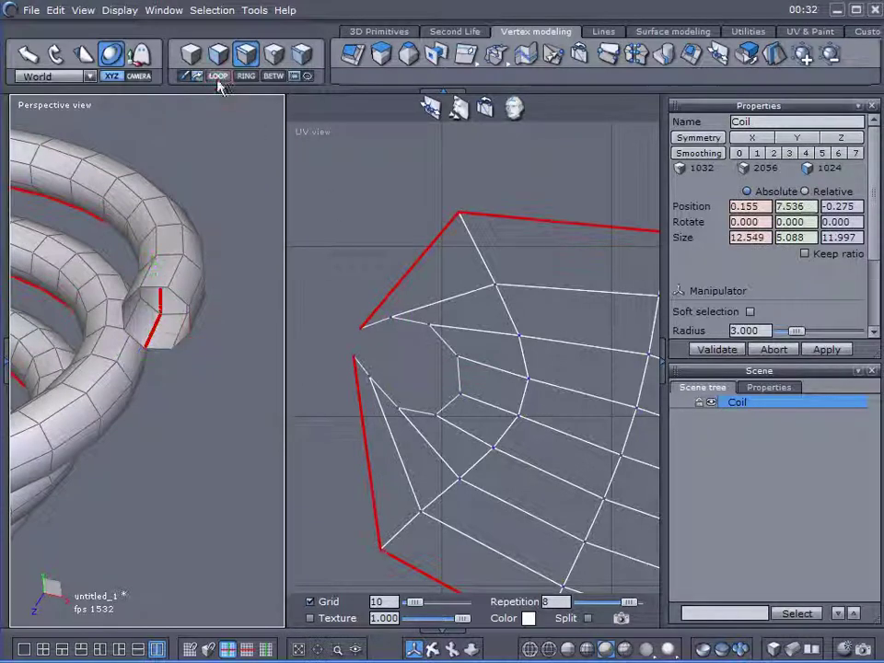
- Unfold the coil's UVs again with the reselected lengthwise seam loop added, validate the result, and hide the properties
{"action": "left_click", "coordinate": [512, 109]}
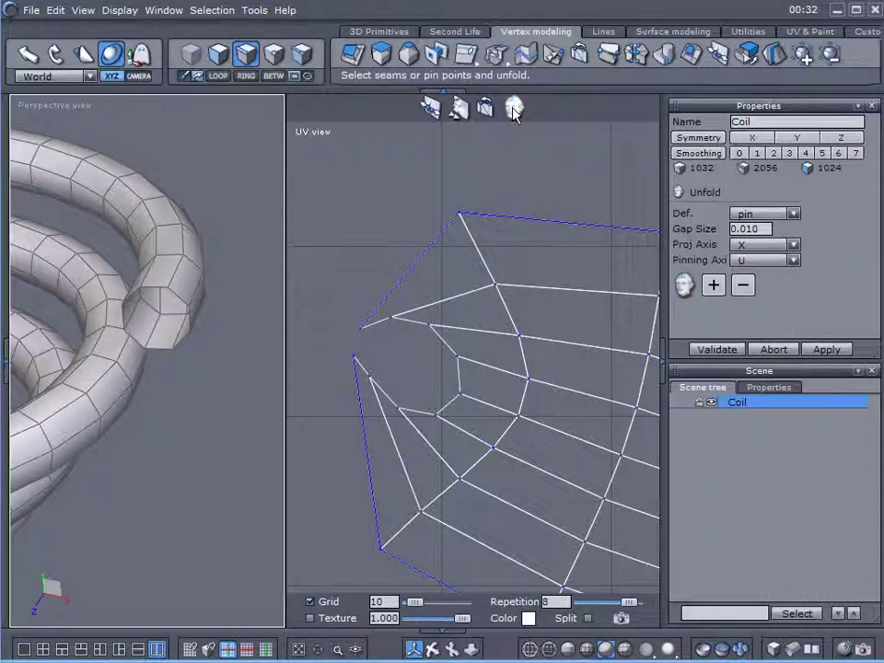
{"action": "left_click", "coordinate": [348, 158]}
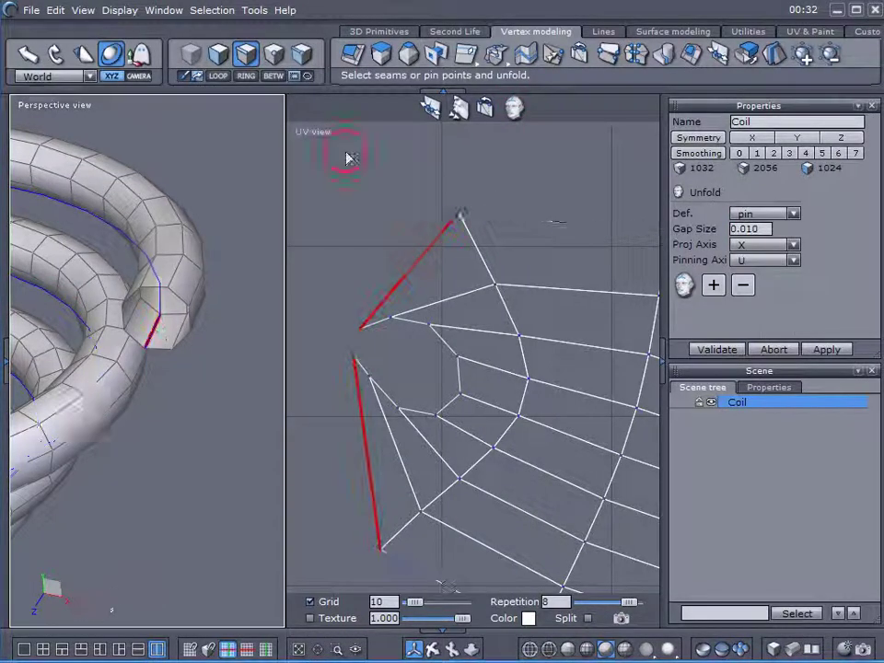
{"action": "left_click", "coordinate": [218, 77]}
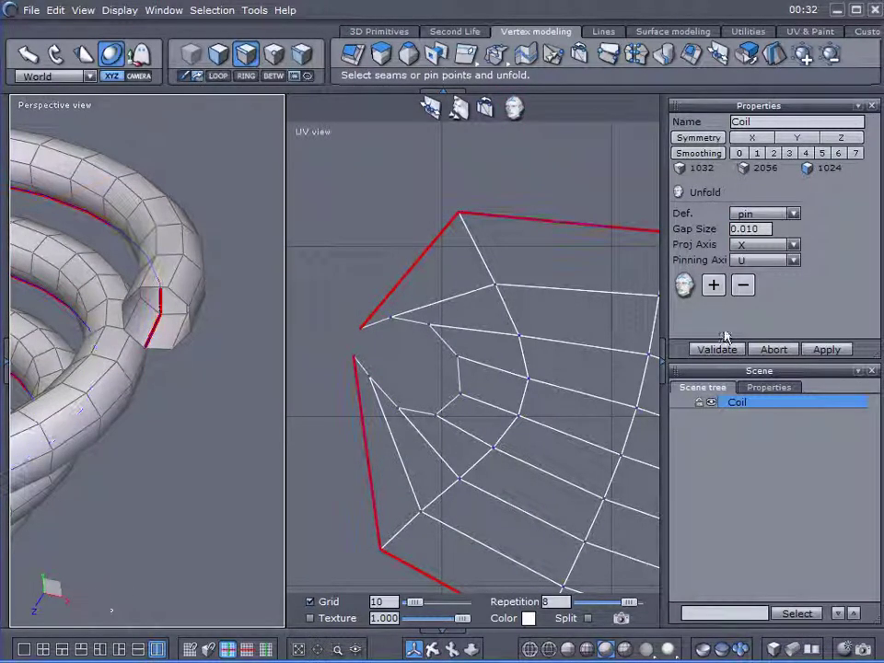
{"action": "left_click", "coordinate": [715, 287]}
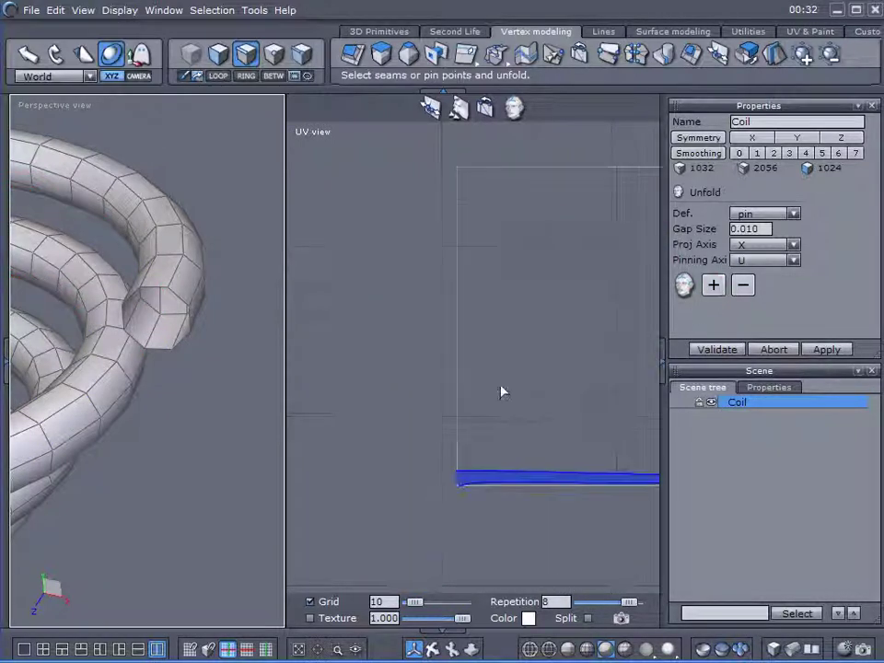
{"action": "left_click", "coordinate": [711, 350]}
{"action": "left_click", "coordinate": [662, 355]}
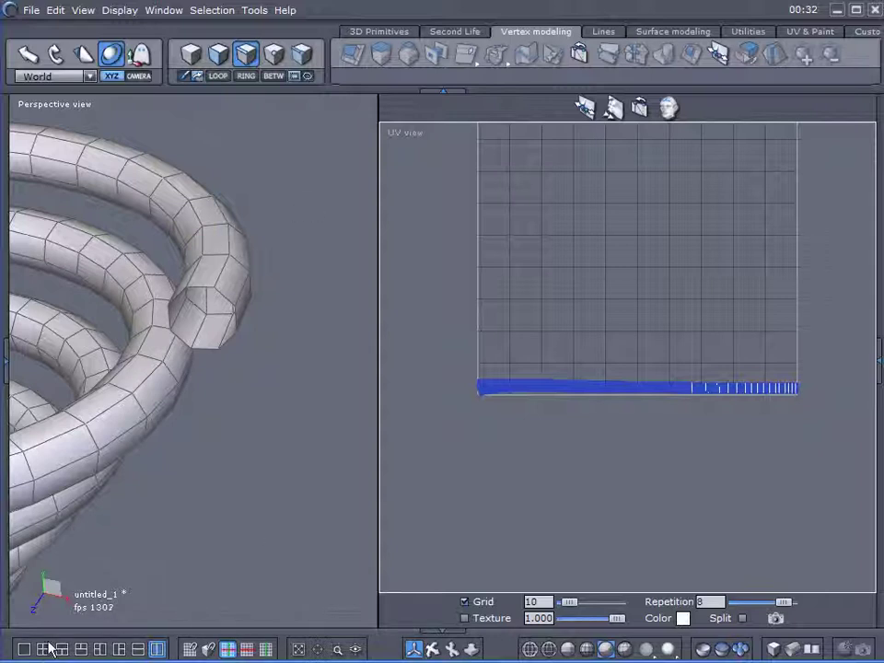
- Maximize the UV view and examine the shape and straightness of the unfolded strip's faces along its whole length
{"action": "left_click", "coordinate": [28, 650]}
{"action": "scroll", "coordinate": [375, 469], "scroll_direction": "up", "scroll_amount": 5}
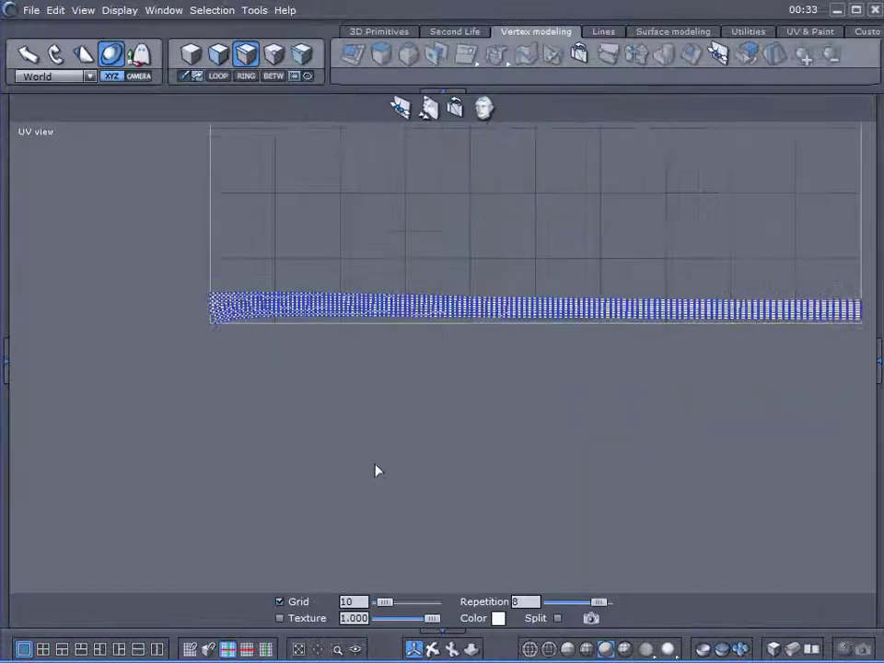
{"action": "middle_click_drag", "start_coordinate": [474, 373], "coordinate": [179, 477]}
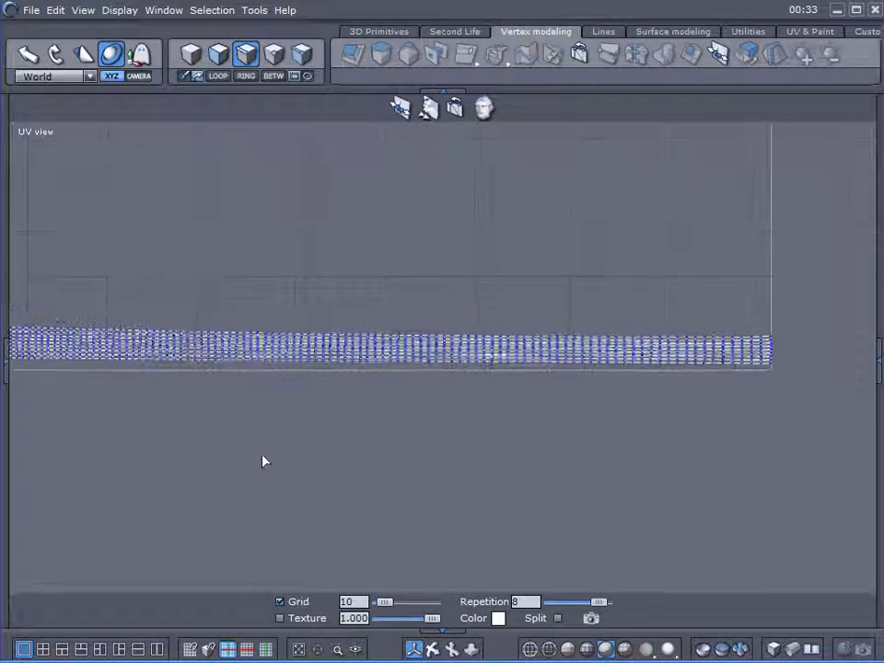
{"action": "scroll", "coordinate": [543, 368], "scroll_direction": "up", "scroll_amount": 6}
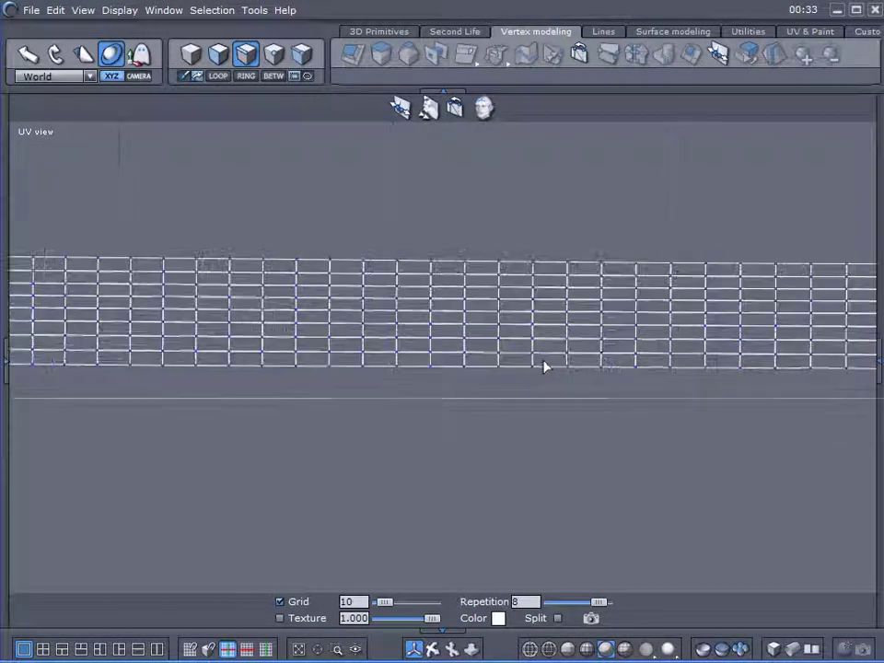
{"action": "middle_click_drag", "start_coordinate": [275, 465], "coordinate": [663, 455]}
{"action": "middle_click_drag", "start_coordinate": [249, 445], "coordinate": [801, 441]}
{"action": "middle_click_drag", "start_coordinate": [184, 447], "coordinate": [847, 445]}
{"action": "middle_click_drag", "start_coordinate": [20, 435], "coordinate": [420, 433]}
{"action": "middle_click_drag", "start_coordinate": [22, 386], "coordinate": [424, 399]}
{"action": "scroll", "coordinate": [424, 396], "scroll_direction": "down", "scroll_amount": 2}
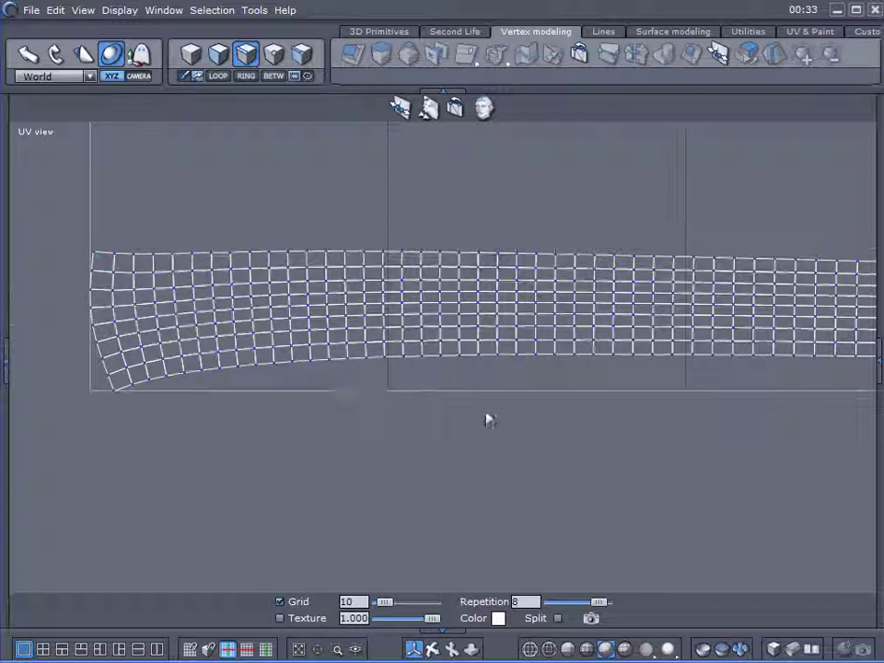
{"action": "middle_click_drag", "start_coordinate": [730, 477], "coordinate": [151, 489]}
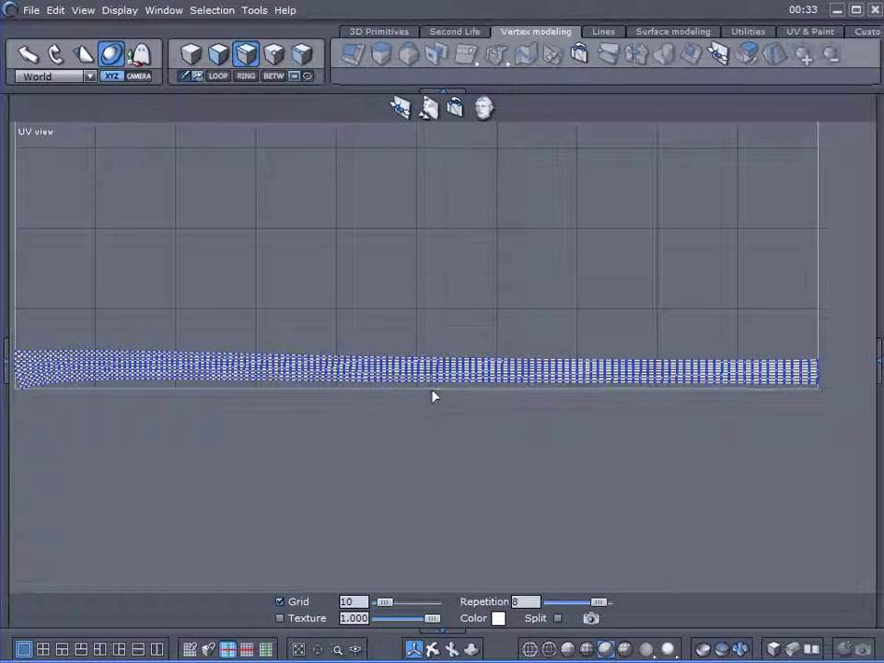
{"action": "scroll", "coordinate": [410, 389], "scroll_direction": "up", "scroll_amount": 3}
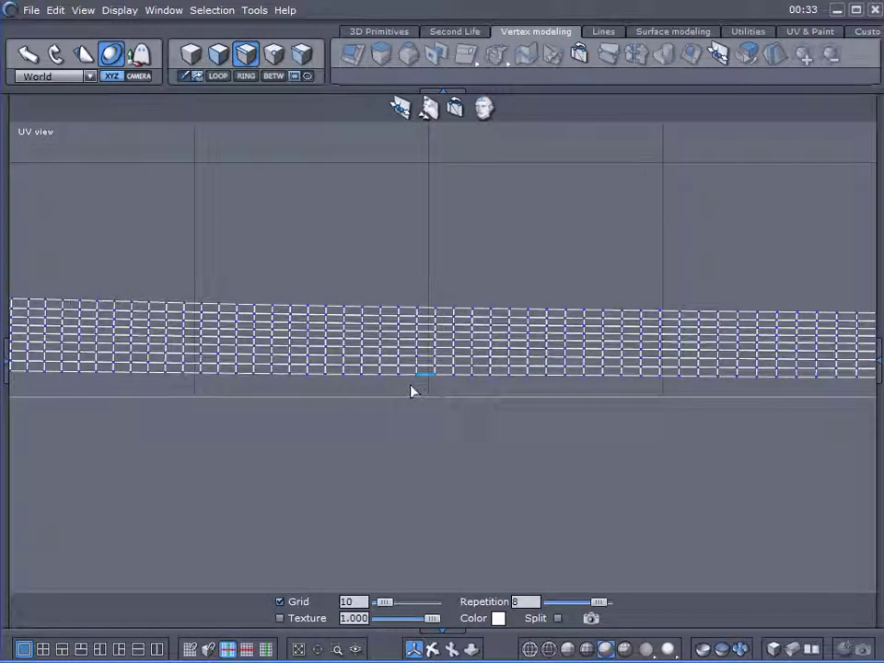
{"action": "scroll", "coordinate": [414, 390], "scroll_direction": "up", "scroll_amount": 3}
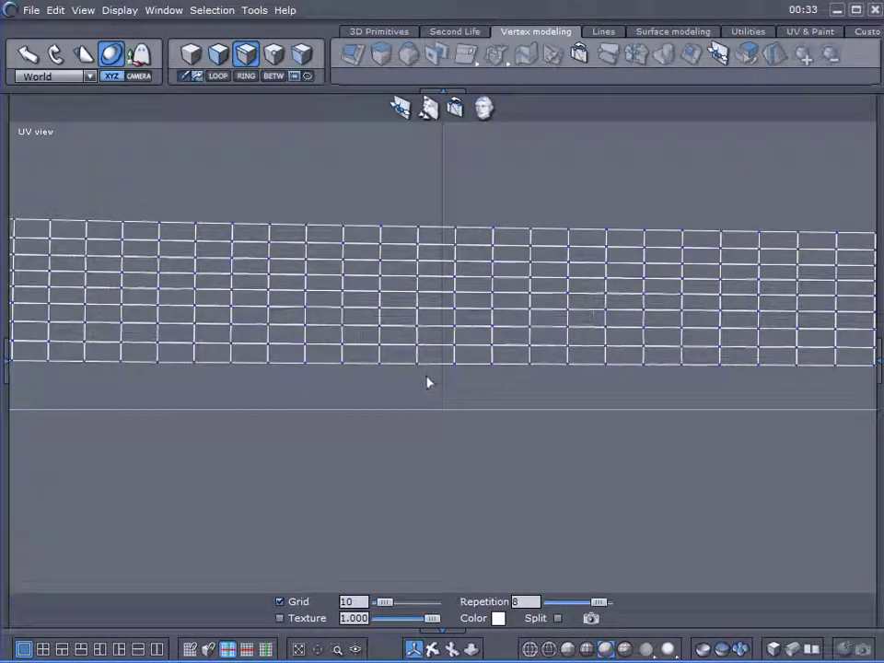
- Select the edge loop along the strip's upper border in the UV view
{"action": "left_click", "coordinate": [440, 230]}
{"action": "left_click", "coordinate": [217, 77]}
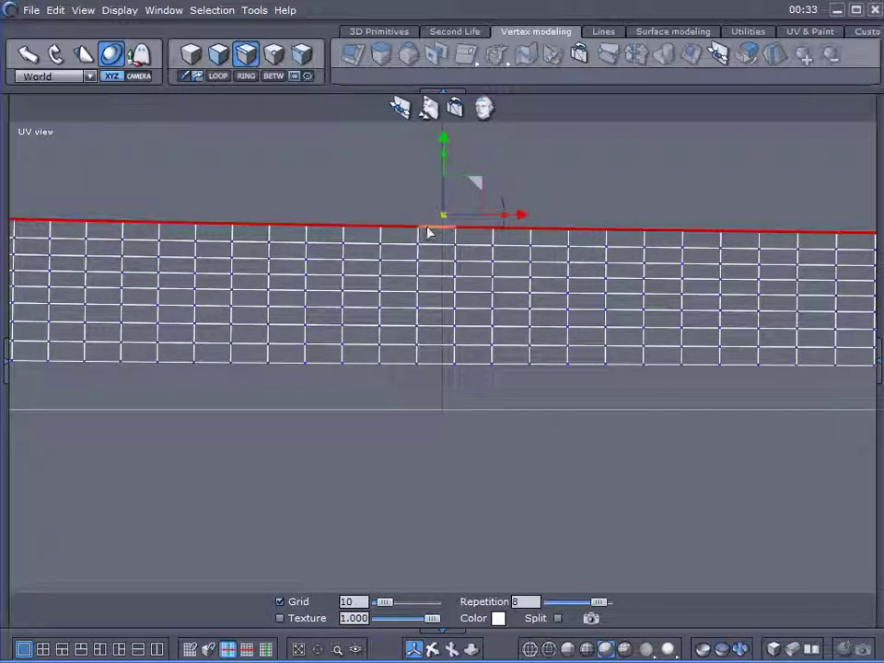
{"action": "middle_click_drag", "start_coordinate": [429, 240], "coordinate": [440, 325]}
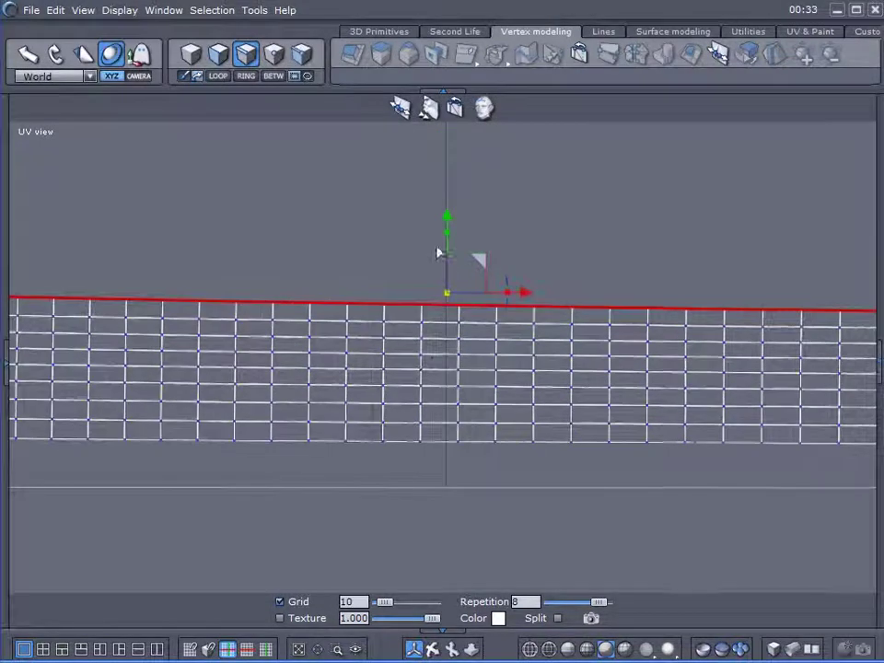
{"action": "scroll", "coordinate": [448, 269], "scroll_direction": "down", "scroll_amount": 5}
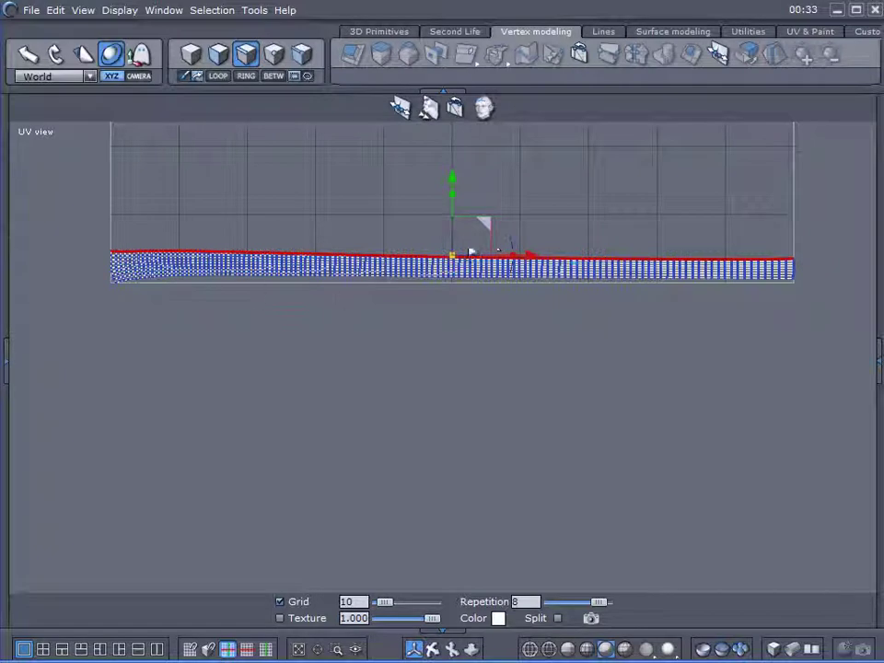
{"action": "scroll", "coordinate": [497, 304], "scroll_direction": "up", "scroll_amount": 5}
{"action": "scroll", "coordinate": [482, 319], "scroll_direction": "down", "scroll_amount": 2}
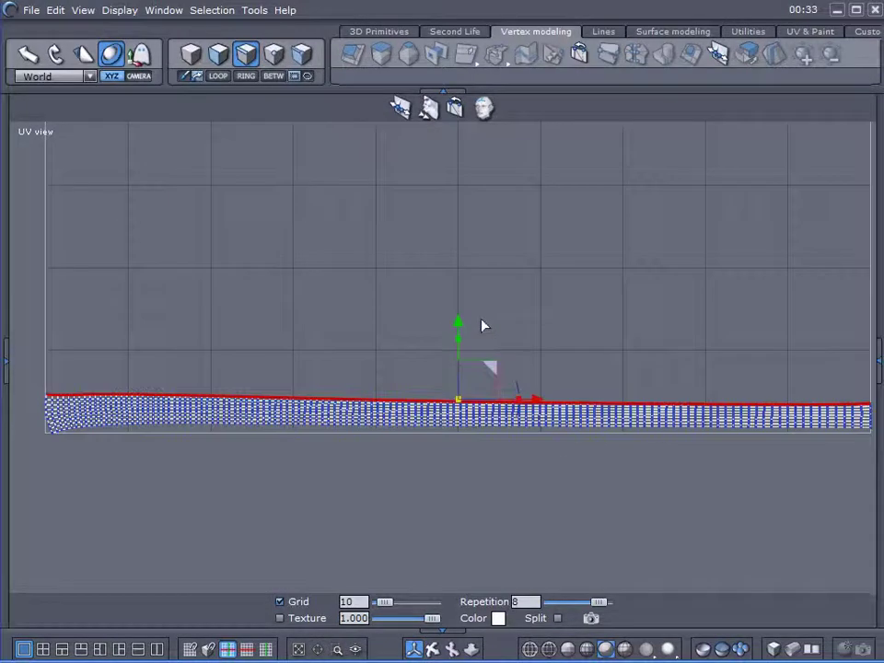
{"action": "scroll", "coordinate": [484, 321], "scroll_direction": "up", "scroll_amount": 5}
{"action": "middle_click_drag", "start_coordinate": [530, 454], "coordinate": [545, 343]}
{"action": "scroll", "coordinate": [425, 339], "scroll_direction": "up", "scroll_amount": 3}
{"action": "middle_click_drag", "start_coordinate": [610, 349], "coordinate": [629, 160]}
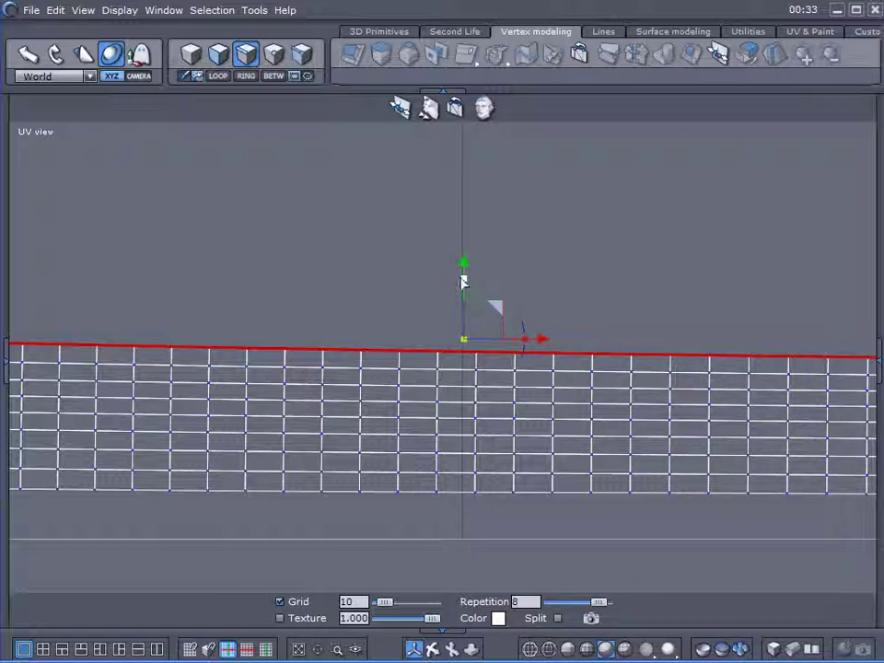
- Try to stretch and flip the upper border loop along V by scaling, and undo the scaling
{"action": "left_click_drag", "start_coordinate": [465, 281], "coordinate": [502, 45]}
{"action": "key", "text": "ctrl+z"}
{"action": "key", "text": "ctrl+z"}
{"action": "key", "text": "ctrl+z"}
{"action": "key", "text": "ctrl+z"}
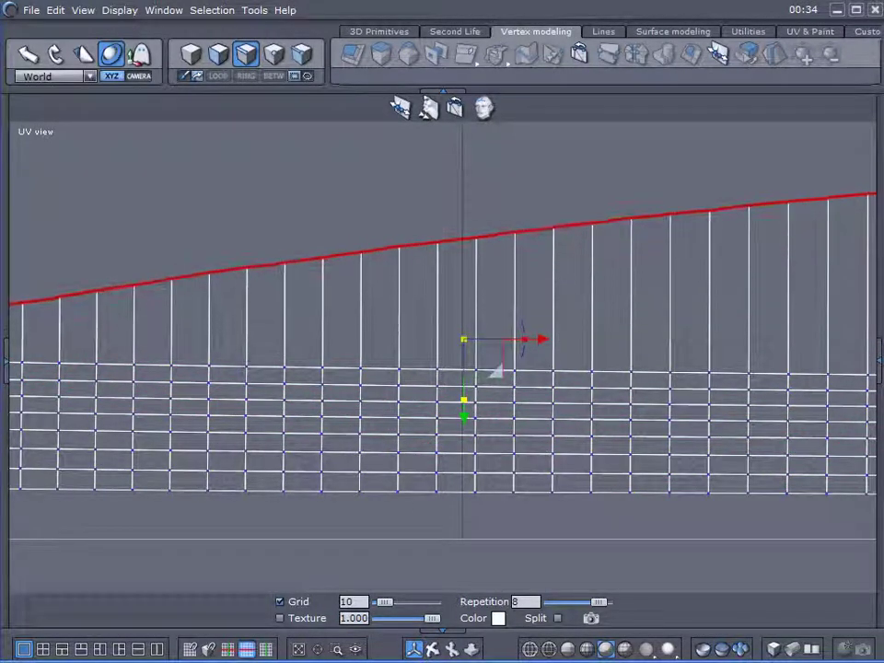
{"action": "key", "text": "ctrl+z"}
{"action": "key", "text": "ctrl+z"}
{"action": "key", "text": "ctrl+z"}
{"action": "key", "text": "ctrl+z"}
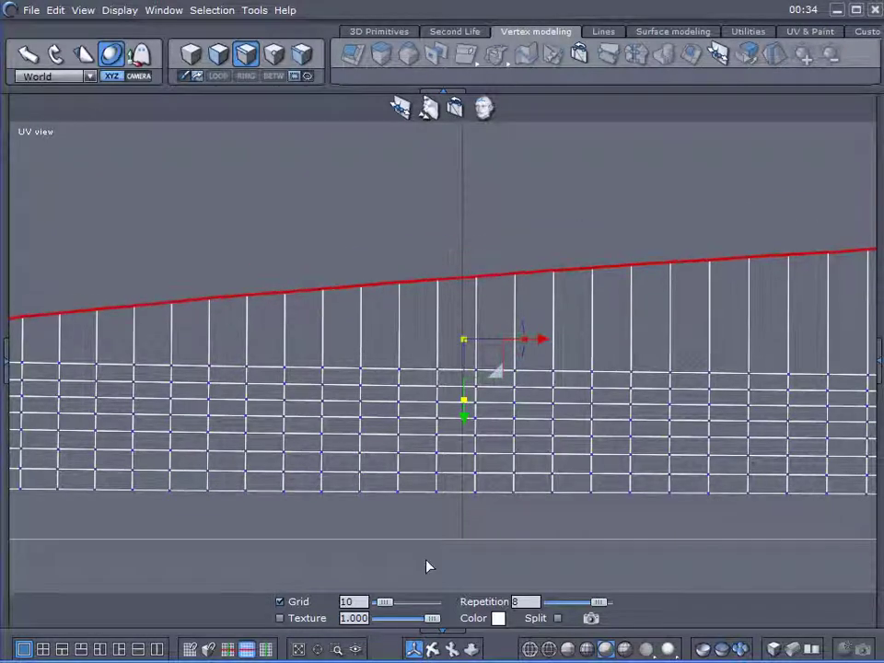
{"action": "key", "text": "ctrl+z"}
{"action": "key", "text": "ctrl+z"}
{"action": "key", "text": "ctrl+z"}
{"action": "key", "text": "ctrl+z"}
{"action": "key", "text": "ctrl+z"}
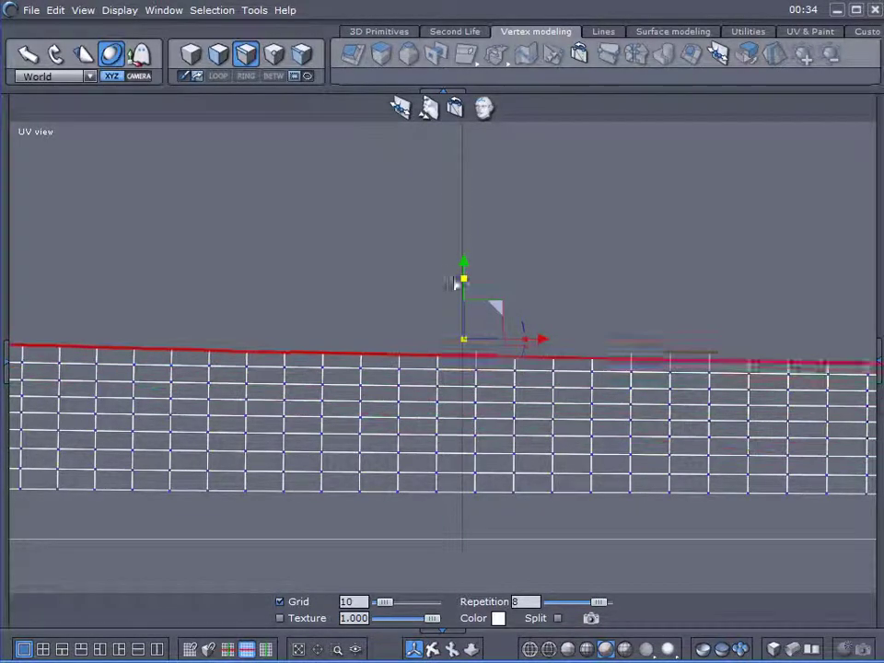
- Straighten the upper border loop by scaling it flat along V
{"action": "left_click_drag", "start_coordinate": [454, 263], "coordinate": [457, 324]}
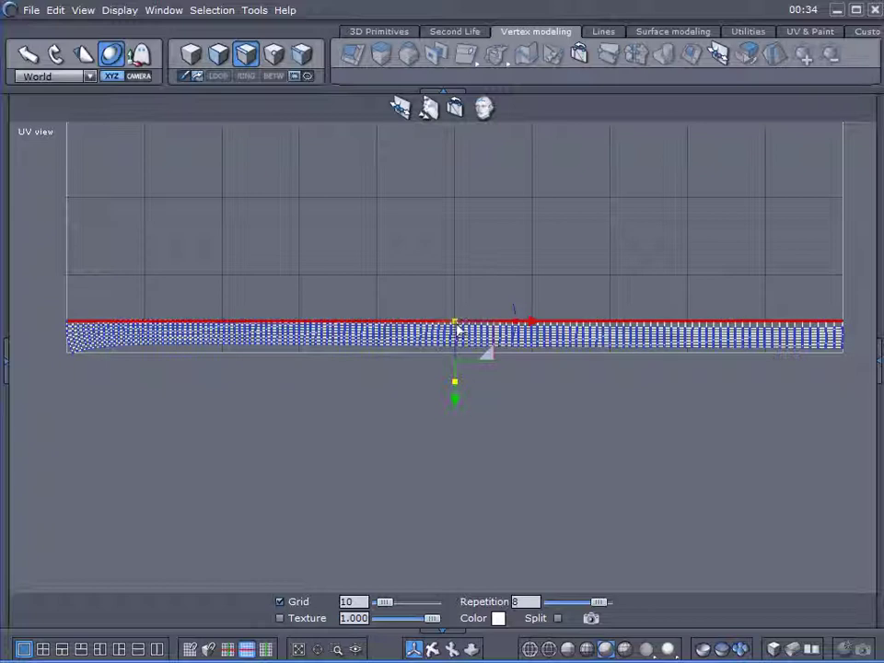
{"action": "key", "text": "ctrl+z"}
{"action": "scroll", "coordinate": [460, 320], "scroll_direction": "up", "scroll_amount": 5}
{"action": "scroll", "coordinate": [460, 323], "scroll_direction": "down", "scroll_amount": 2}
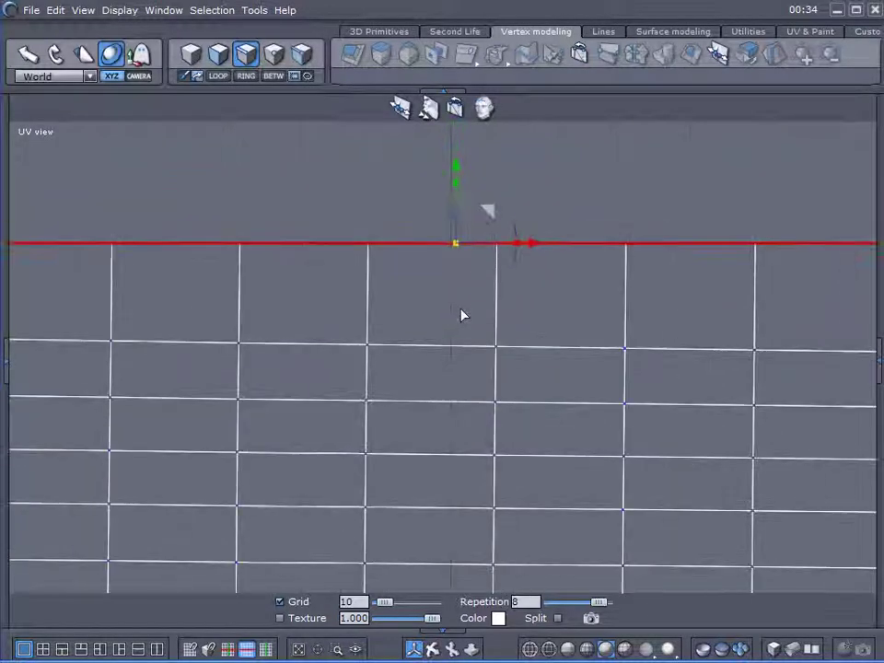
- Straighten the next five lengthwise loops below the upper border, selecting each loop and scaling it flat along V
{"action": "left_click", "coordinate": [452, 349]}
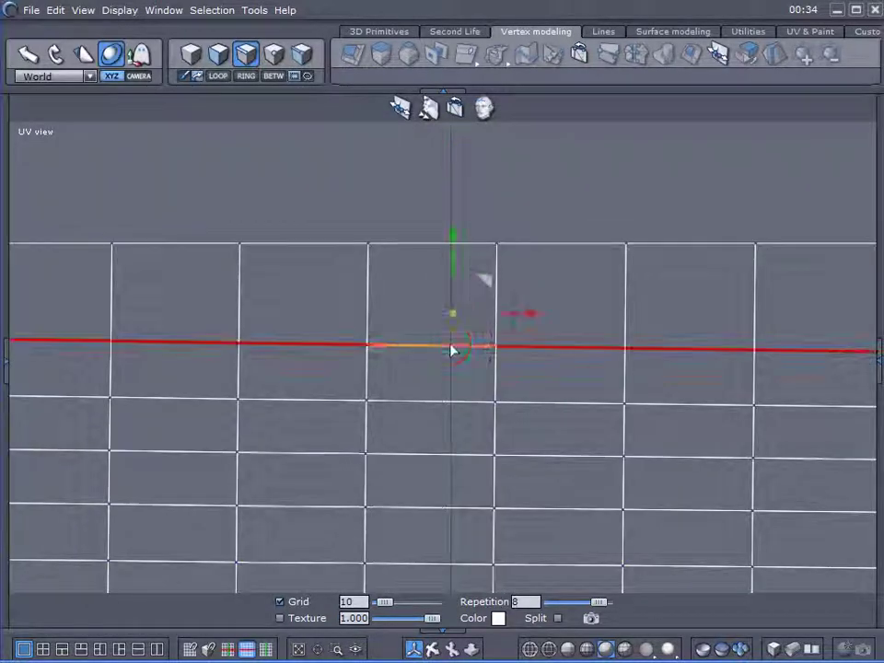
{"action": "left_click_drag", "start_coordinate": [454, 257], "coordinate": [450, 454]}
{"action": "left_click", "coordinate": [432, 405]}
{"action": "double_click", "coordinate": [446, 455]}
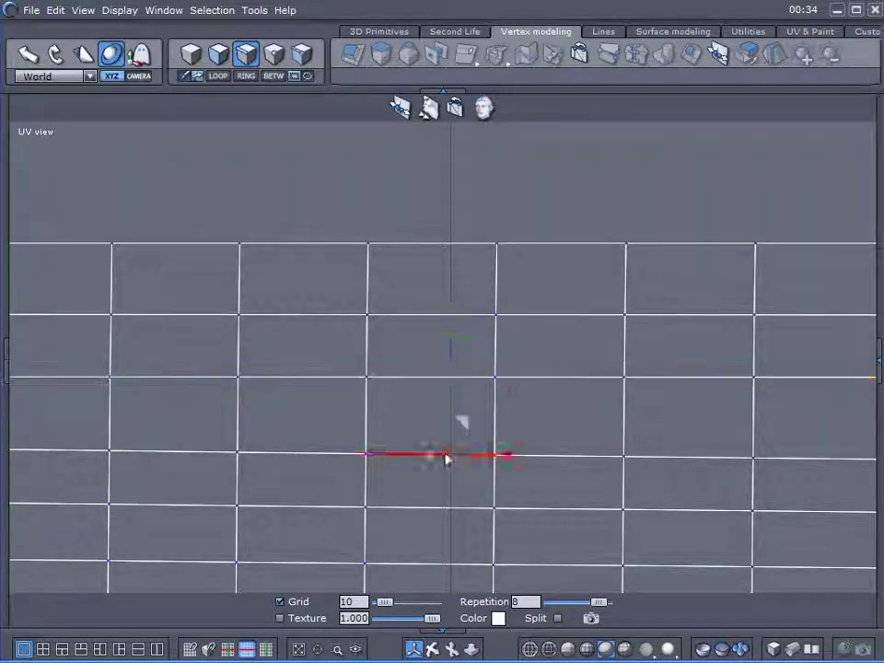
{"action": "left_click_drag", "start_coordinate": [452, 375], "coordinate": [468, 566]}
{"action": "left_click", "coordinate": [418, 509]}
{"action": "left_click", "coordinate": [444, 565]}
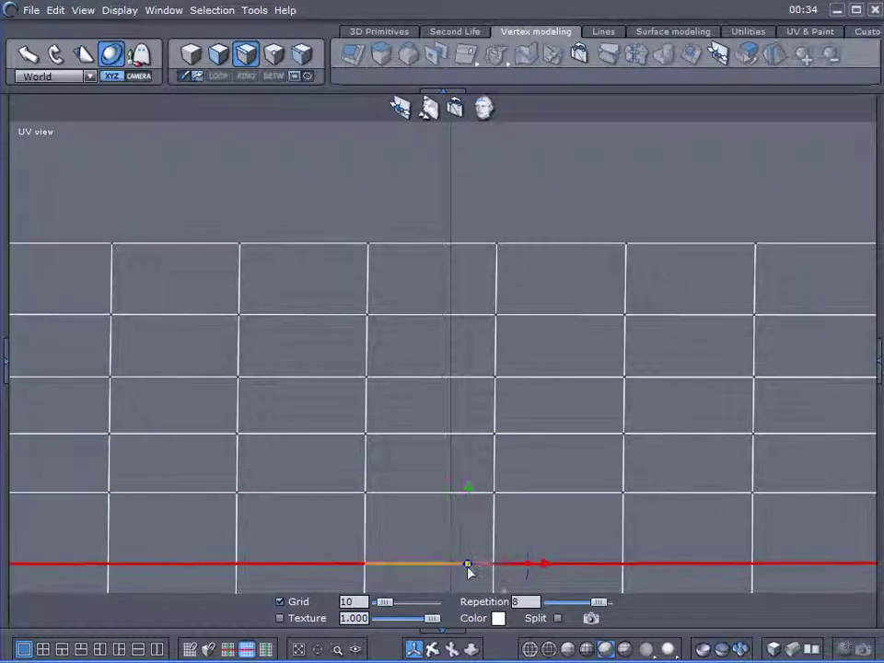
- Straighten the remaining three lengthwise loops, including the lower border, by scaling each flat along V
{"action": "middle_click_drag", "start_coordinate": [633, 519], "coordinate": [661, 151]}
{"action": "left_click", "coordinate": [473, 374]}
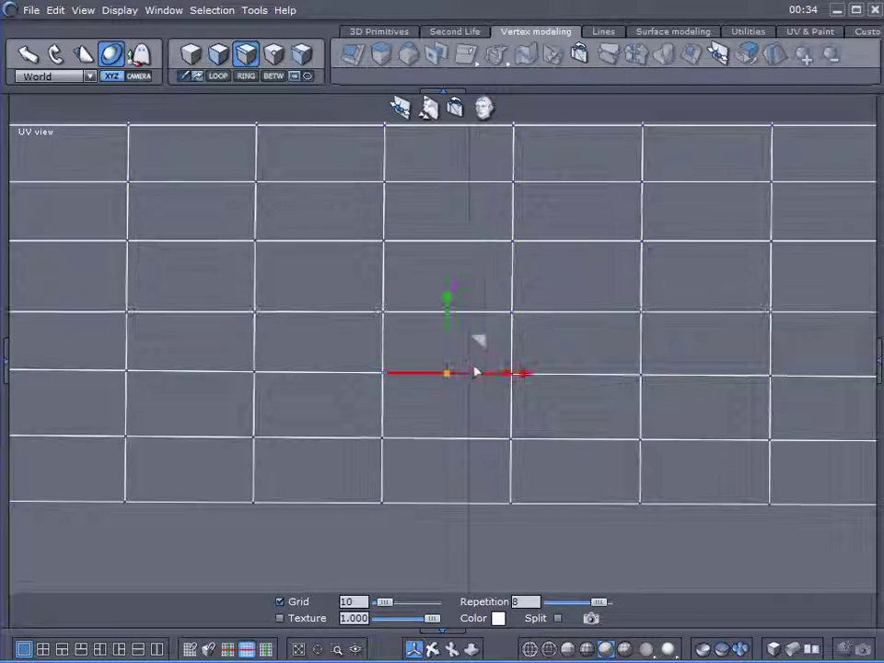
{"action": "key", "text": "alt+l"}
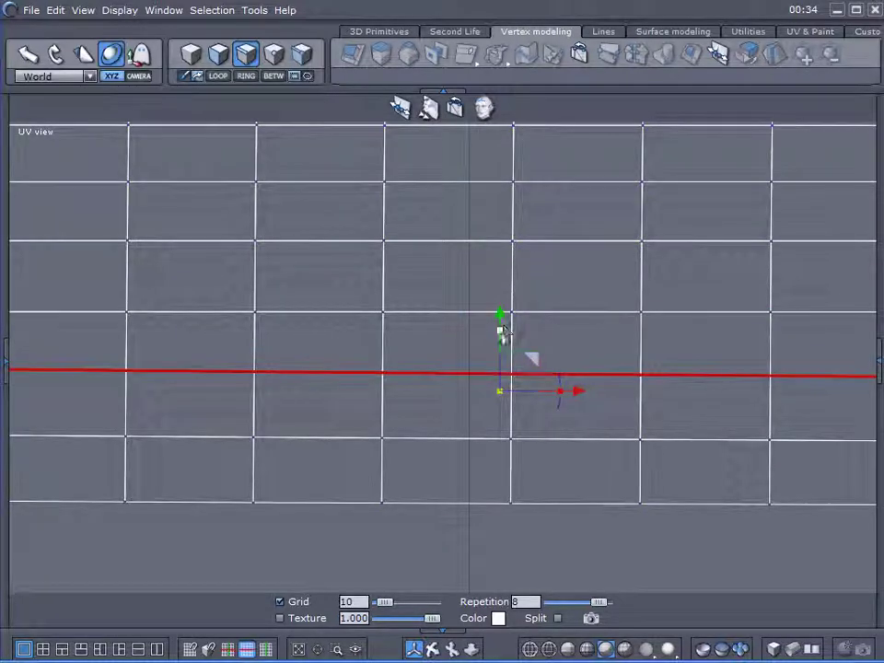
{"action": "left_click_drag", "start_coordinate": [502, 334], "coordinate": [502, 394]}
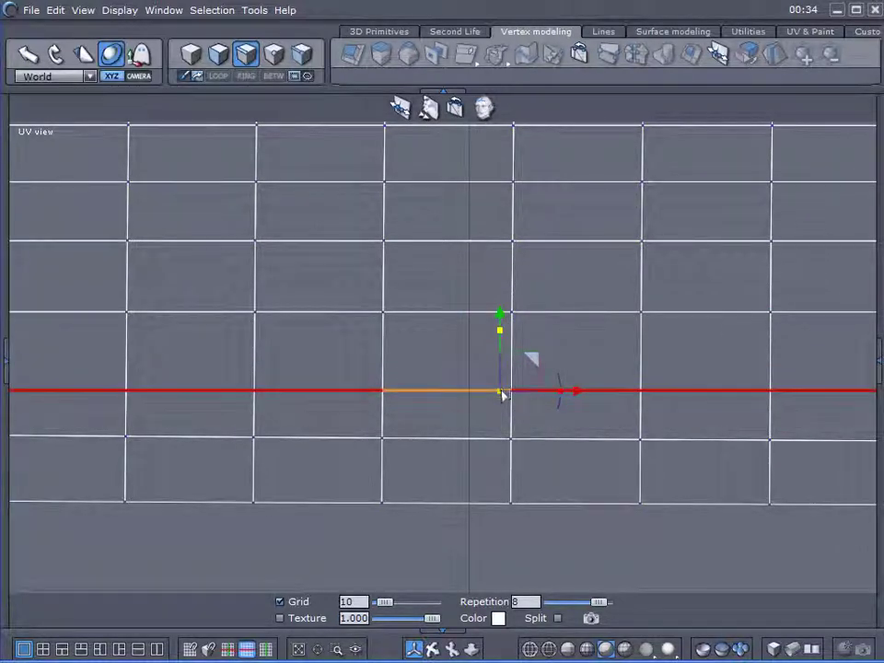
{"action": "left_click", "coordinate": [486, 442]}
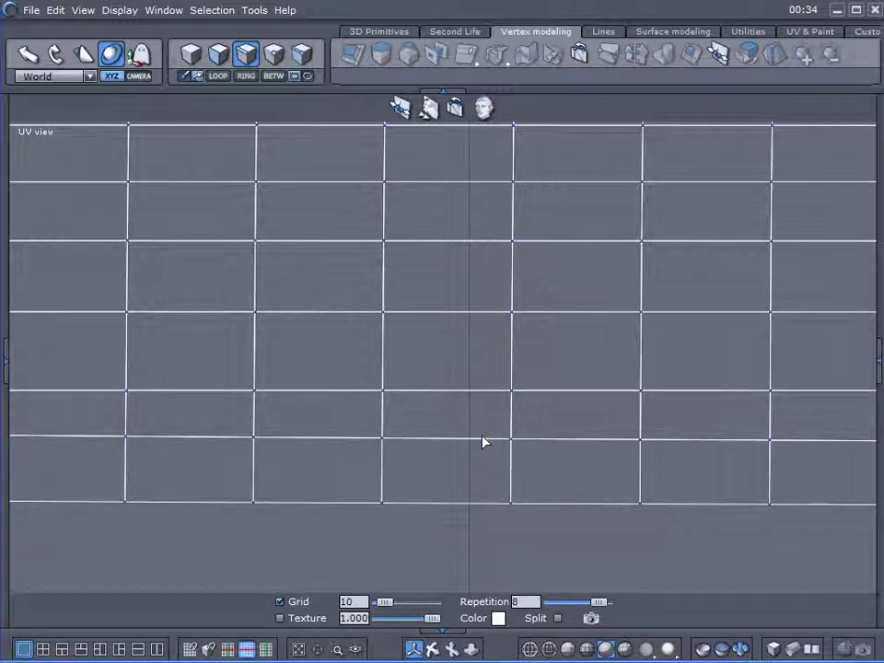
{"action": "left_click", "coordinate": [477, 440]}
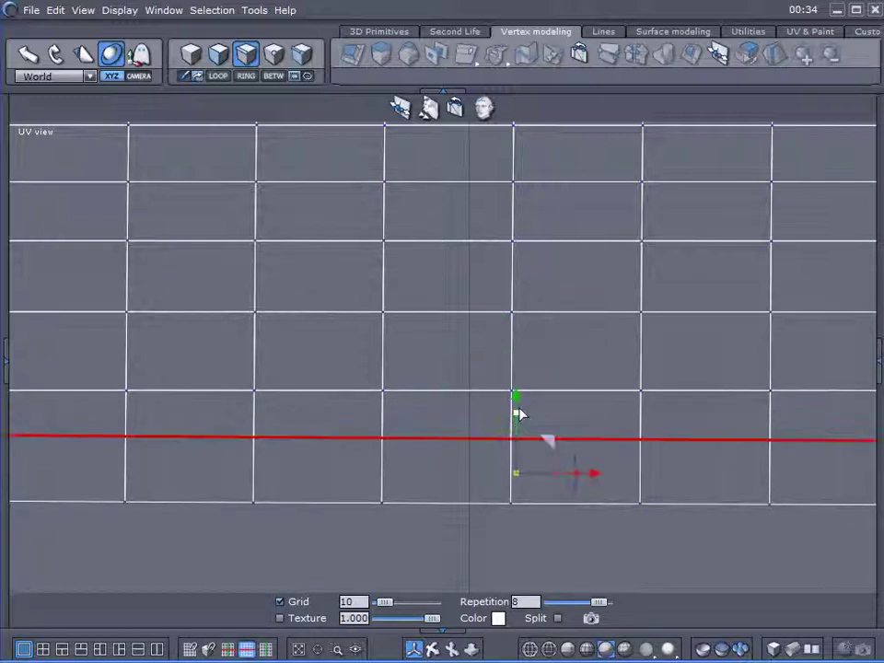
{"action": "left_click_drag", "start_coordinate": [517, 418], "coordinate": [516, 476]}
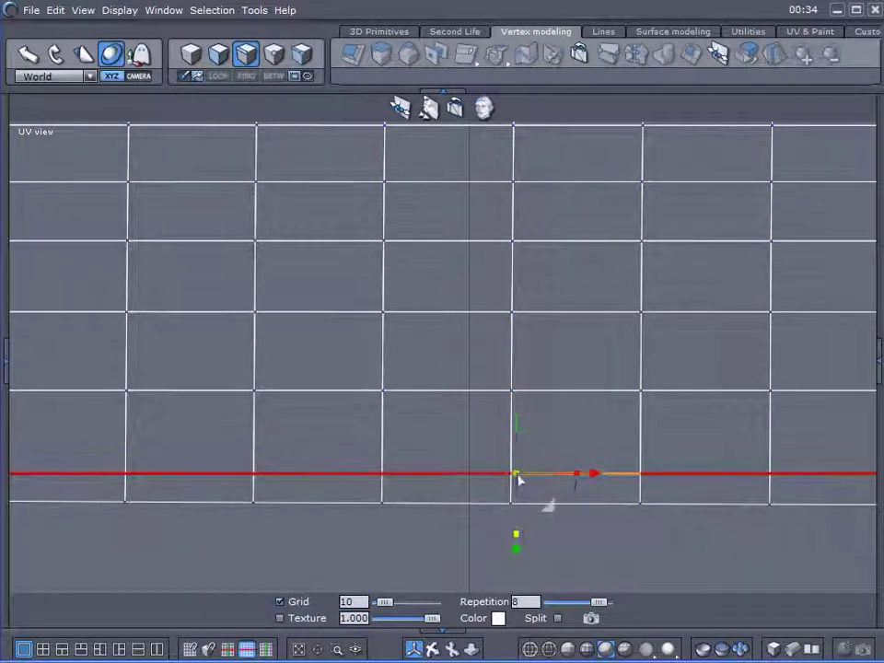
{"action": "left_click", "coordinate": [481, 512]}
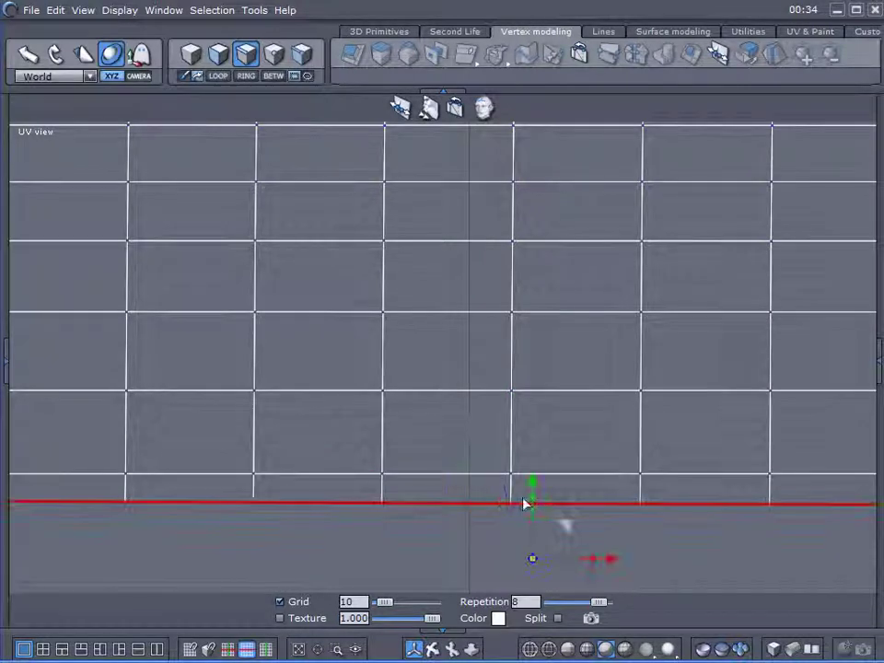
{"action": "left_click_drag", "start_coordinate": [534, 502], "coordinate": [532, 558]}
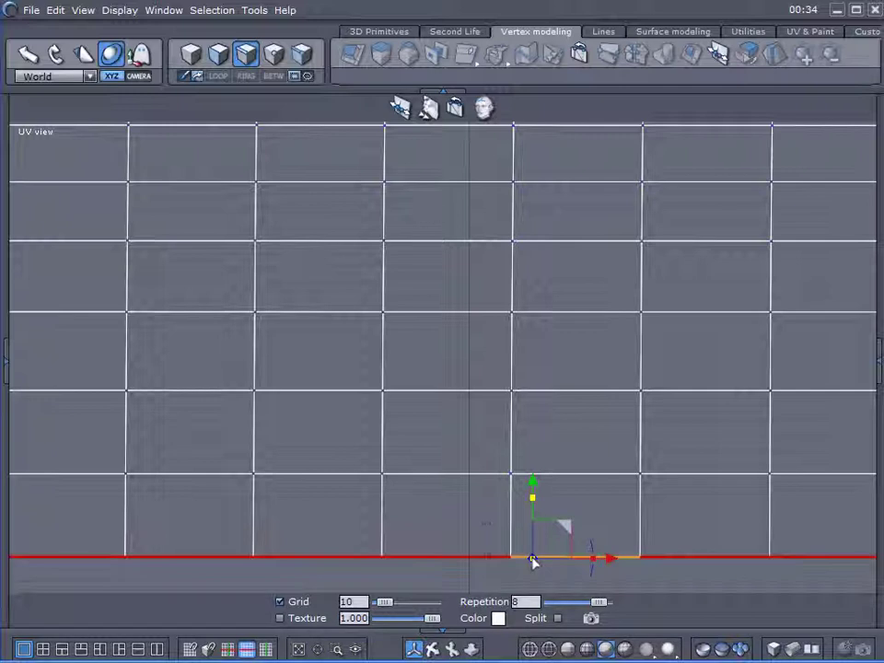
- Select the slanted crosswise edge loop at the strip's distorted end and straighten it by scaling it flat along U
{"action": "scroll", "coordinate": [530, 402], "scroll_direction": "down", "scroll_amount": 3}
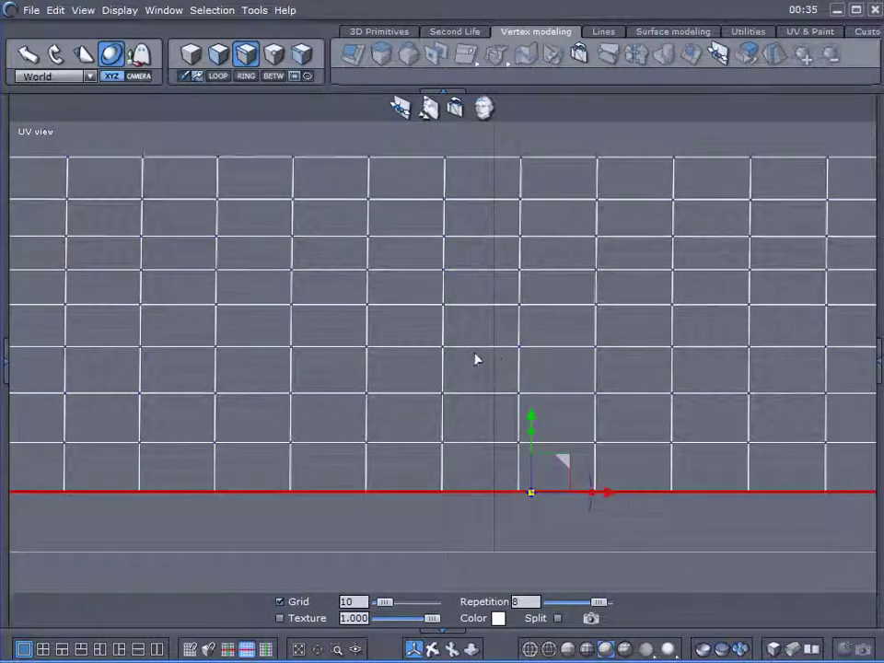
{"action": "middle_click_drag", "start_coordinate": [476, 359], "coordinate": [558, 398]}
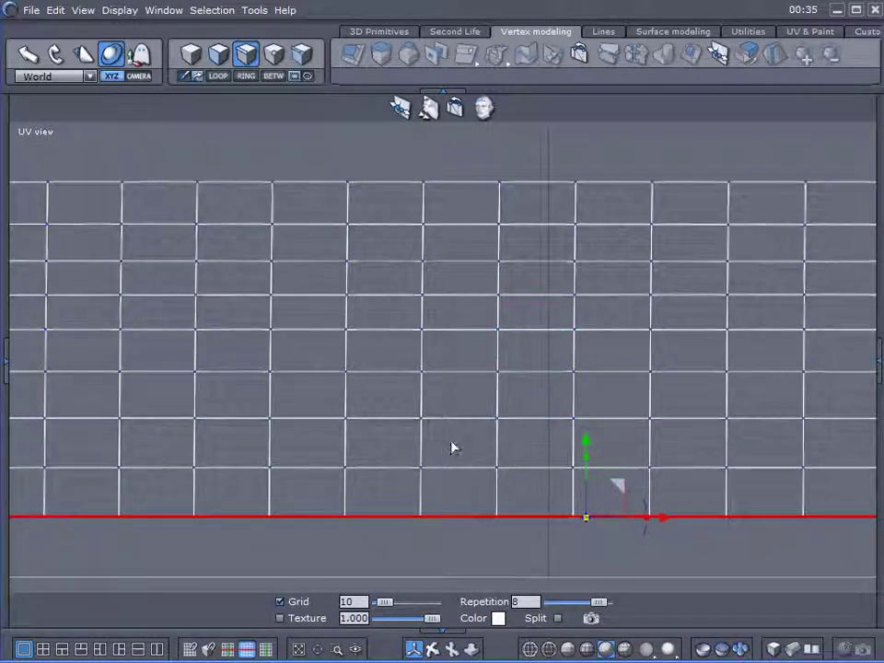
{"action": "scroll", "coordinate": [283, 323], "scroll_direction": "down", "scroll_amount": 2}
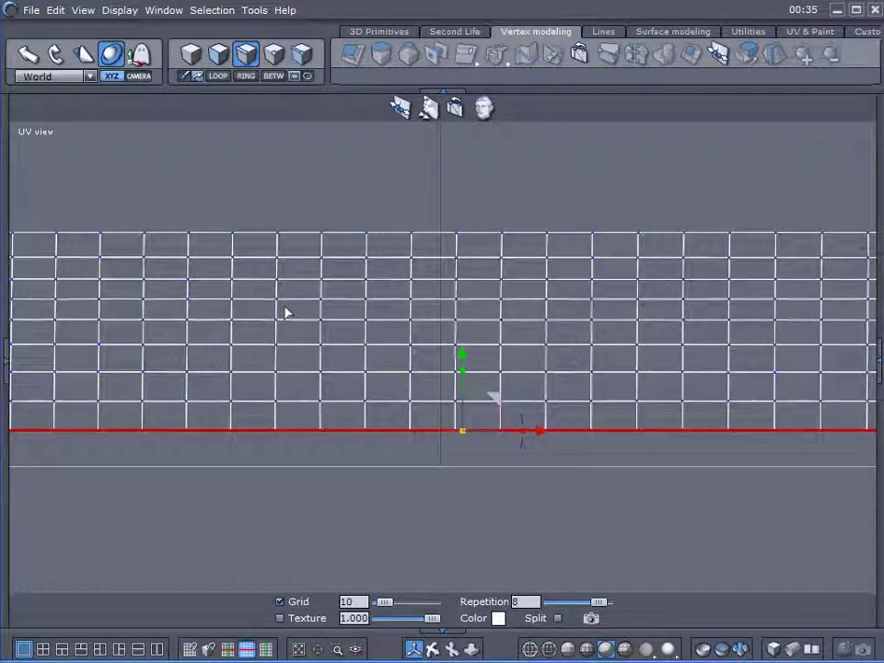
{"action": "middle_click_drag", "start_coordinate": [214, 300], "coordinate": [863, 294]}
{"action": "middle_click_drag", "start_coordinate": [104, 312], "coordinate": [874, 294]}
{"action": "middle_click_drag", "start_coordinate": [212, 330], "coordinate": [782, 320]}
{"action": "mouse_move", "coordinate": [120, 326]}
{"action": "middle_mouse_down"}
{"action": "mouse_move", "coordinate": [606, 331]}
{"action": "mouse_move", "coordinate": [315, 221]}
{"action": "middle_mouse_up"}
{"action": "left_click_drag", "start_coordinate": [313, 179], "coordinate": [414, 470]}
{"action": "left_click", "coordinate": [426, 389]}
{"action": "key", "text": "l"}
{"action": "scroll", "coordinate": [353, 358], "scroll_direction": "up", "scroll_amount": 2}
{"action": "left_click_drag", "start_coordinate": [322, 260], "coordinate": [295, 263]}
{"action": "middle_click_drag", "start_coordinate": [293, 287], "coordinate": [271, 355]}
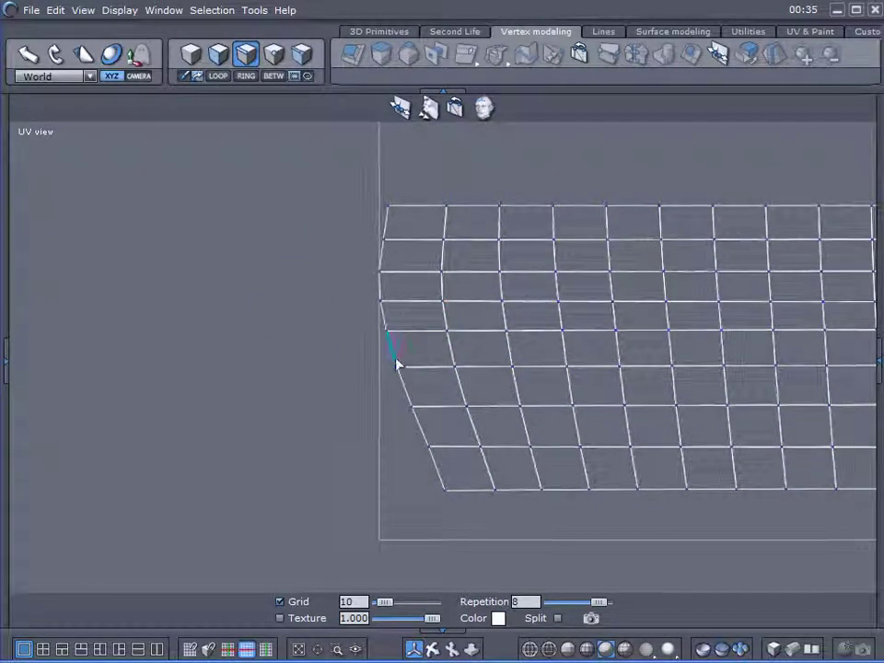
{"action": "left_click", "coordinate": [397, 348]}
{"action": "double_click", "coordinate": [396, 359]}
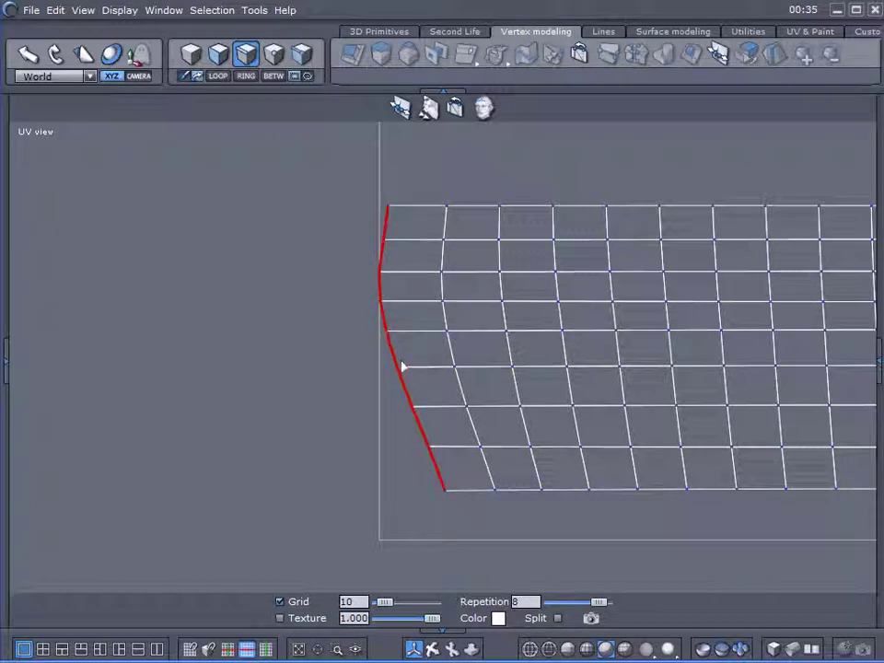
{"action": "key", "text": "v"}
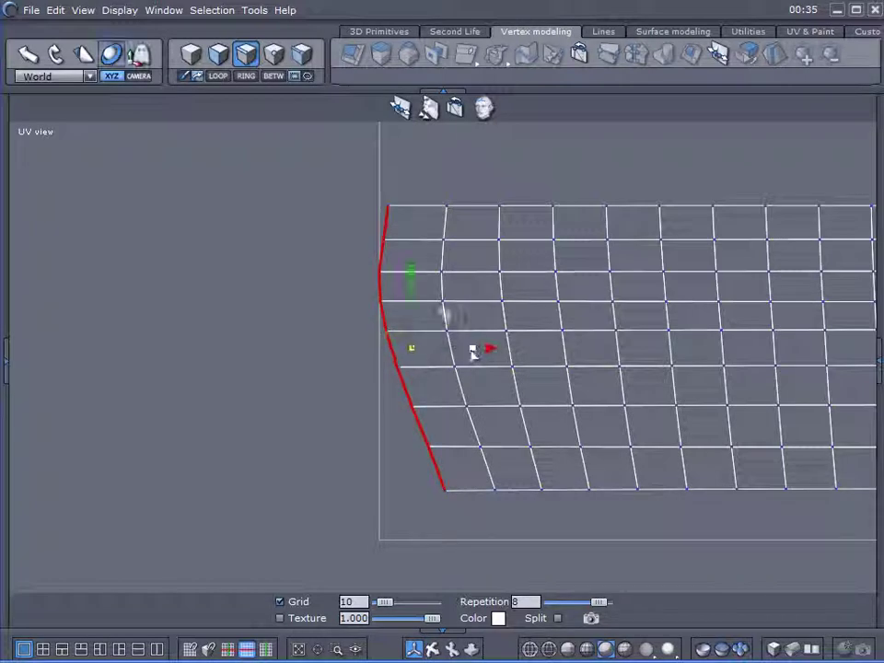
{"action": "left_click_drag", "start_coordinate": [474, 350], "coordinate": [411, 360]}
- Straighten the next four crosswise loops inward from that end, scaling each one flat along U
{"action": "left_click", "coordinate": [462, 397]}
{"action": "key", "text": "alt+l"}
{"action": "left_click_drag", "start_coordinate": [531, 353], "coordinate": [468, 352]}
{"action": "left_click", "coordinate": [520, 386]}
{"action": "left_click_drag", "start_coordinate": [582, 350], "coordinate": [521, 347]}
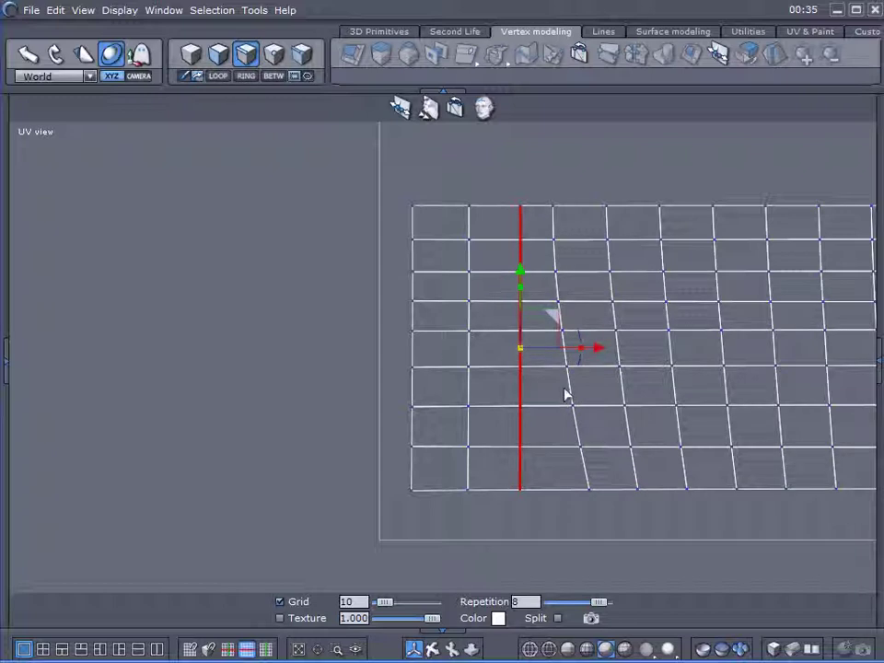
{"action": "left_click", "coordinate": [571, 394]}
{"action": "left_click_drag", "start_coordinate": [635, 357], "coordinate": [515, 354]}
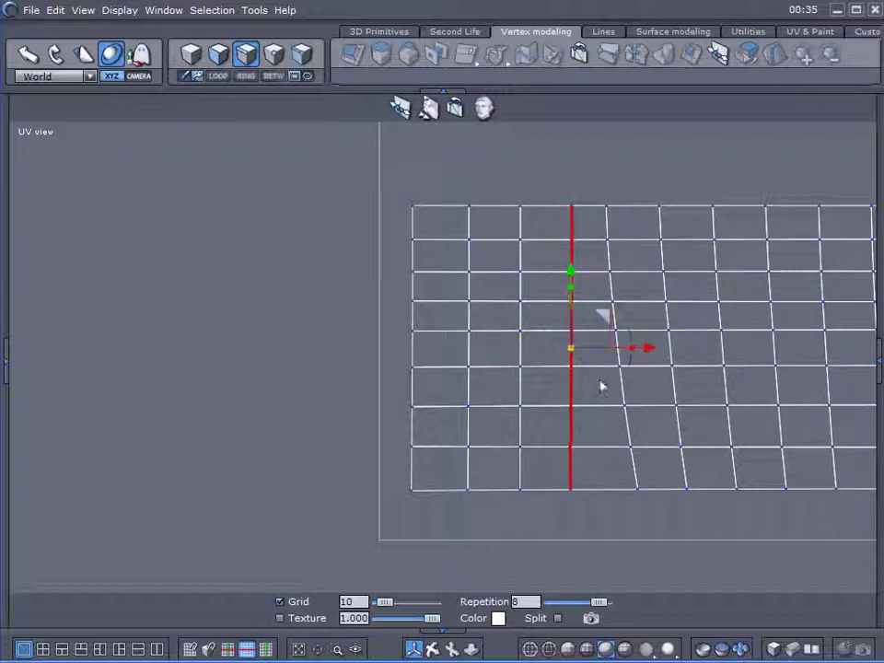
{"action": "left_click", "coordinate": [625, 387]}
{"action": "left_click_drag", "start_coordinate": [686, 350], "coordinate": [623, 351]}
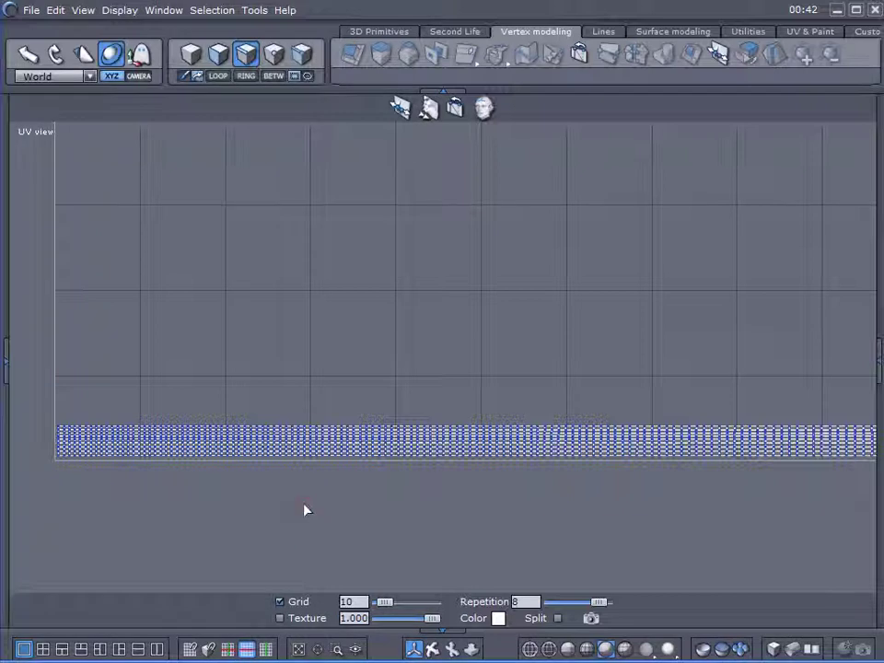
- Select the straightened strip's upper border loop together with the three lengthwise loops directly below it
{"action": "scroll", "coordinate": [306, 514], "scroll_direction": "up", "scroll_amount": 3}
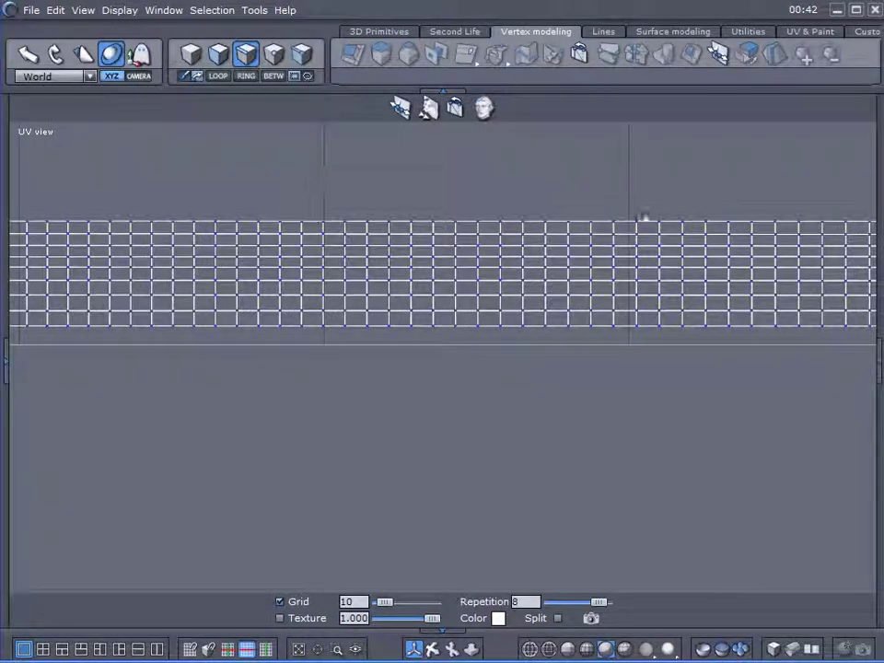
{"action": "scroll", "coordinate": [484, 388], "scroll_direction": "down", "scroll_amount": 1}
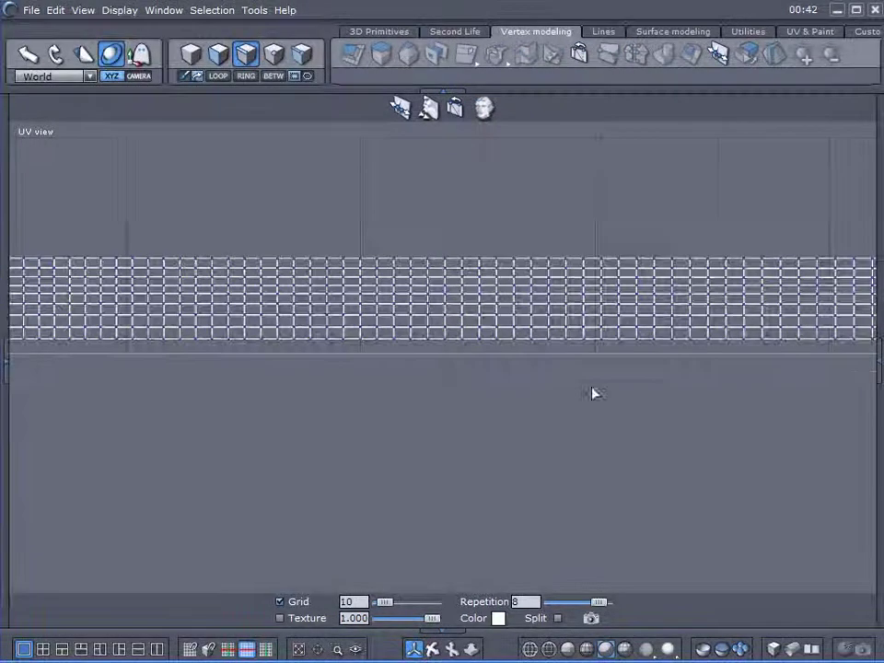
{"action": "middle_click_drag", "start_coordinate": [592, 392], "coordinate": [106, 420]}
{"action": "middle_click_drag", "start_coordinate": [718, 424], "coordinate": [155, 423]}
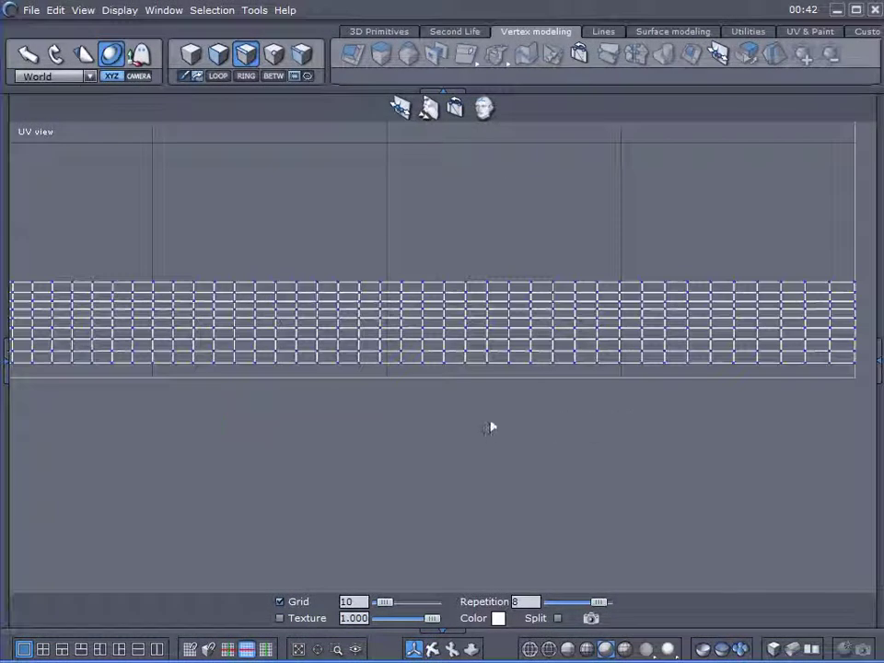
{"action": "scroll", "coordinate": [541, 320], "scroll_direction": "up", "scroll_amount": 3}
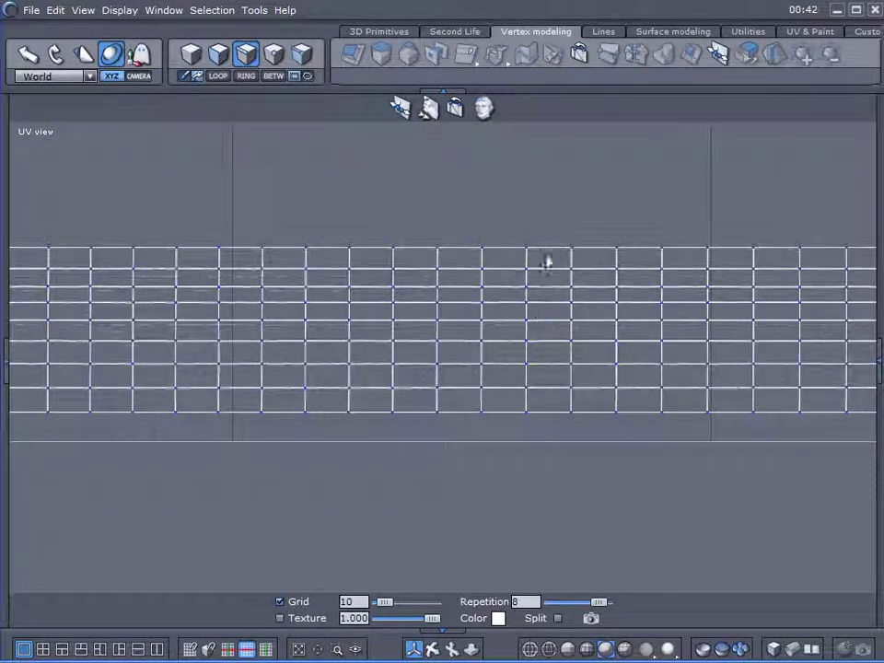
{"action": "left_click", "coordinate": [544, 247]}
{"action": "left_click", "coordinate": [544, 270], "text": "shift"}
{"action": "left_click", "coordinate": [544, 288], "text": "shift"}
{"action": "left_click", "coordinate": [544, 304], "text": "shift"}
{"action": "key", "text": "alt+l"}
{"action": "scroll", "coordinate": [215, 460], "scroll_direction": "down", "scroll_amount": 3}
{"action": "middle_click_drag", "start_coordinate": [74, 451], "coordinate": [789, 396]}
{"action": "middle_click_drag", "start_coordinate": [352, 407], "coordinate": [532, 408]}
{"action": "scroll", "coordinate": [381, 265], "scroll_direction": "up", "scroll_amount": 3}
{"action": "middle_click_drag", "start_coordinate": [452, 276], "coordinate": [585, 208]}
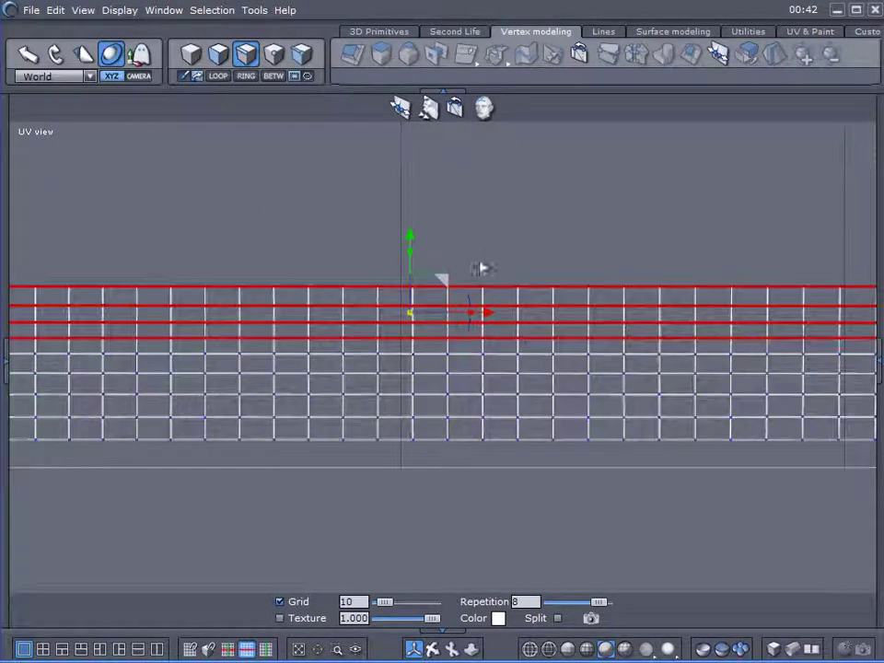
- Even out the strip's upper row heights by moving the top four, top three and top two lengthwise loops slightly up in turn
{"action": "scroll", "coordinate": [361, 398], "scroll_direction": "up", "scroll_amount": 2}
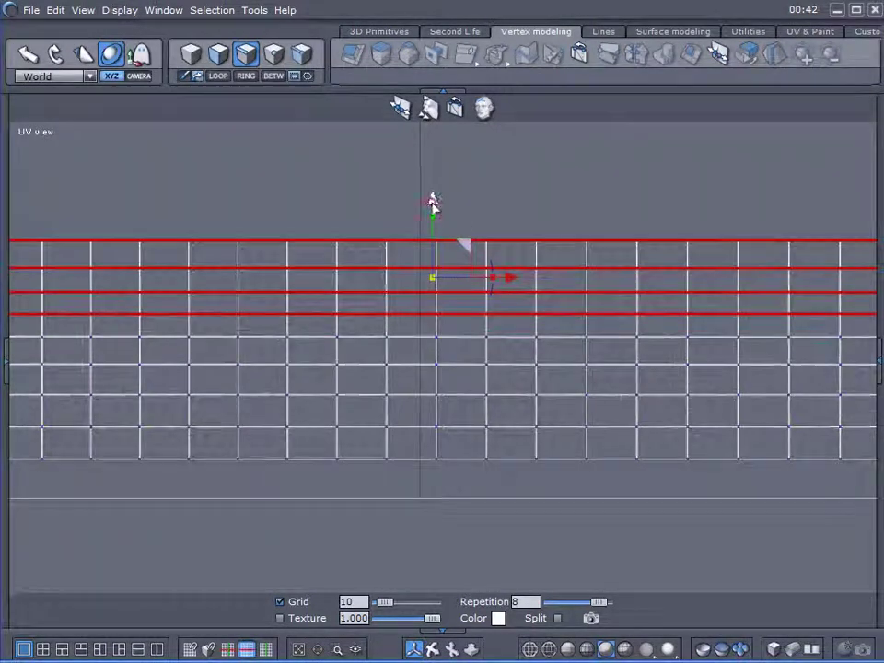
{"action": "left_click_drag", "start_coordinate": [431, 205], "coordinate": [432, 197]}
{"action": "left_click", "coordinate": [393, 203]}
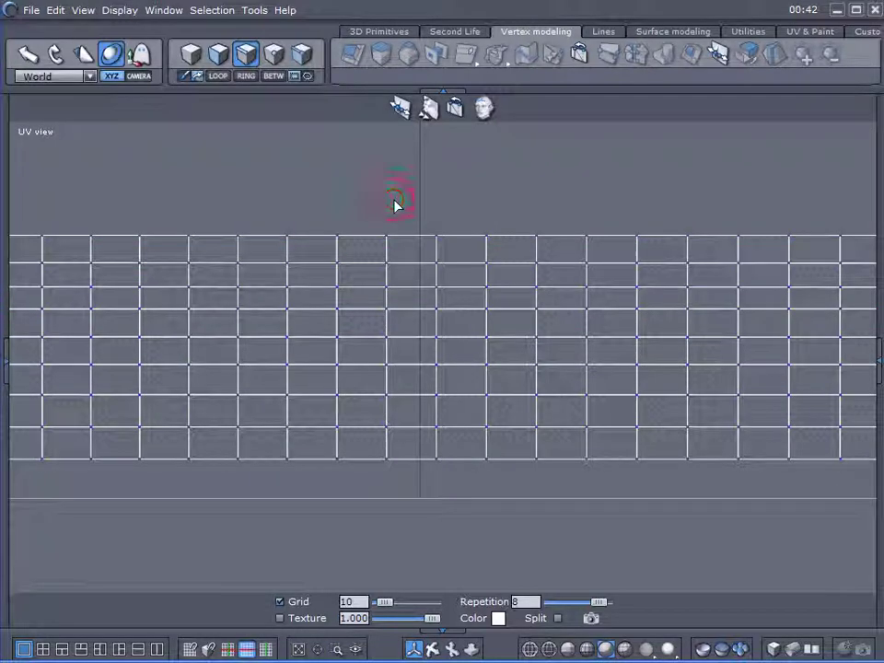
{"action": "left_click", "coordinate": [417, 286], "text": "shift"}
{"action": "key", "text": "l"}
{"action": "left_click_drag", "start_coordinate": [433, 187], "coordinate": [432, 180]}
{"action": "left_click", "coordinate": [365, 212]}
{"action": "left_click", "coordinate": [365, 262], "text": "shift"}
{"action": "key", "text": "l"}
{"action": "left_click_drag", "start_coordinate": [433, 166], "coordinate": [440, 165]}
{"action": "left_click", "coordinate": [580, 169]}
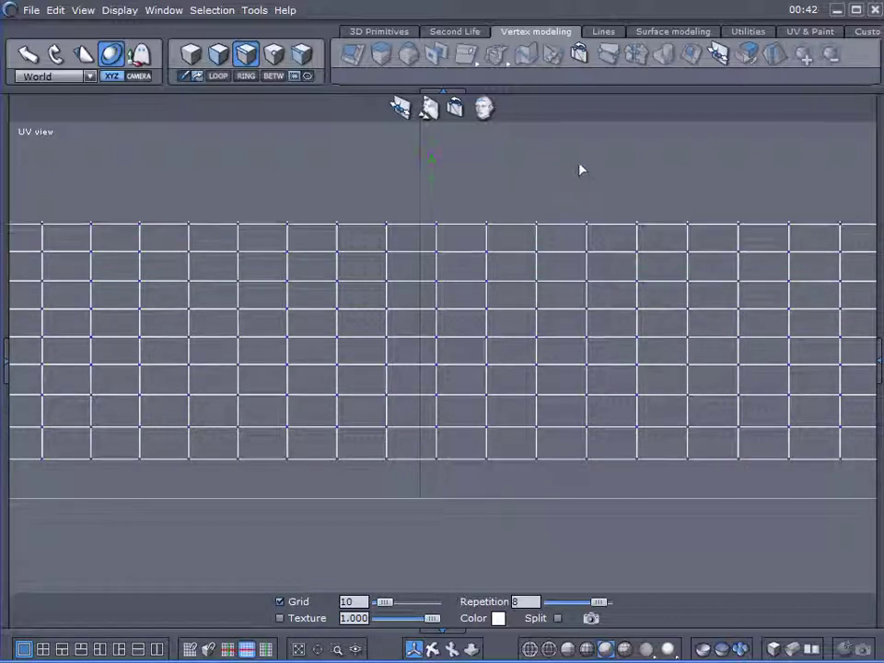
- Create a new material for the coil and set its texture type to Texture checker
{"action": "scroll", "coordinate": [504, 314], "scroll_direction": "down", "scroll_amount": 5}
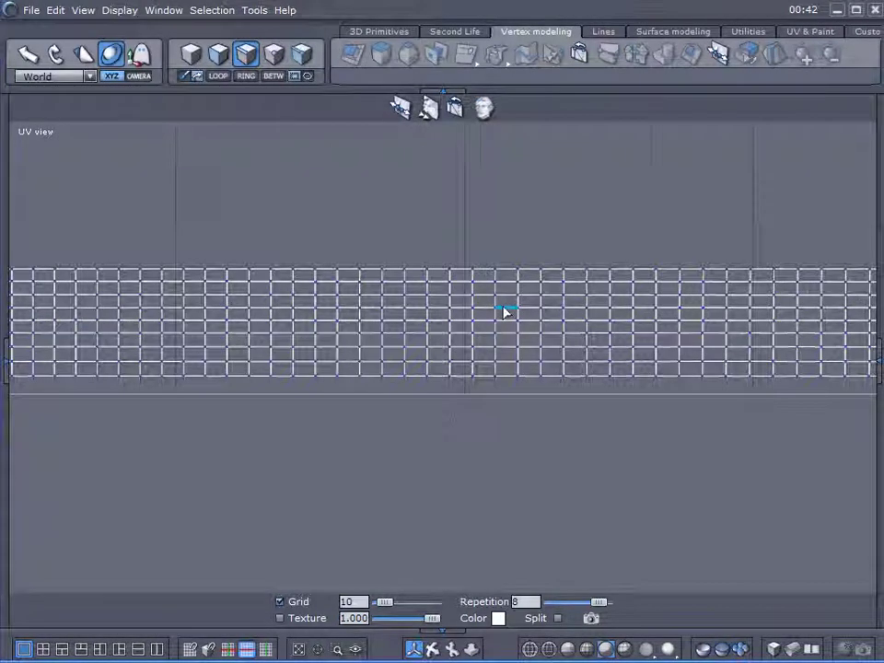
{"action": "left_click", "coordinate": [6, 369]}
{"action": "left_click", "coordinate": [163, 376]}
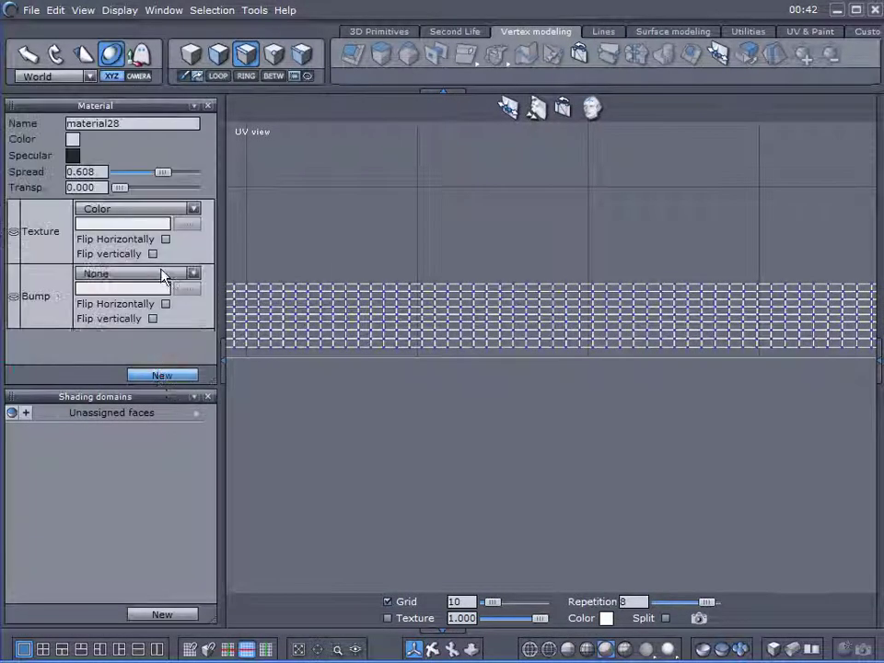
{"action": "left_click", "coordinate": [134, 212]}
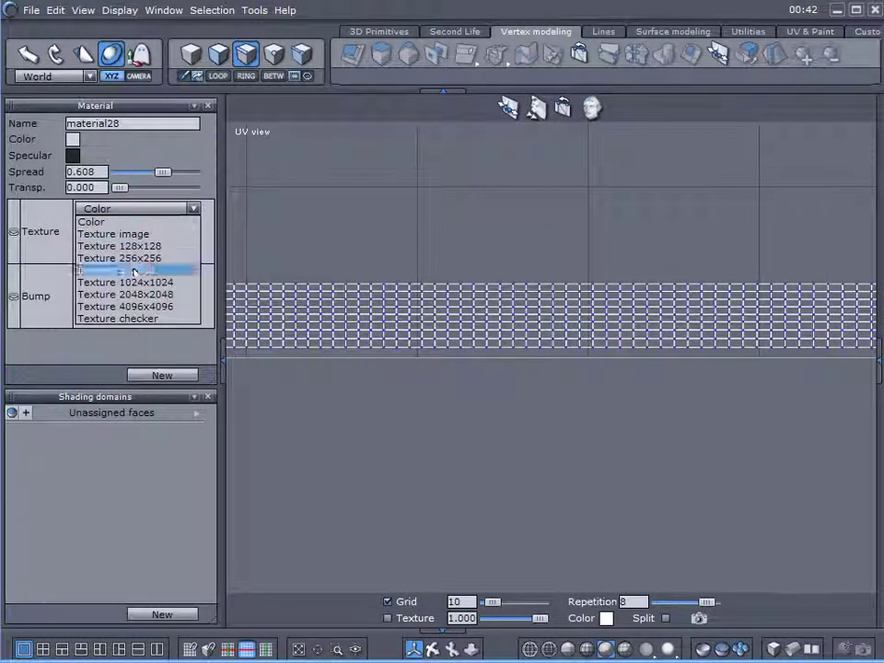
{"action": "left_click", "coordinate": [136, 318]}
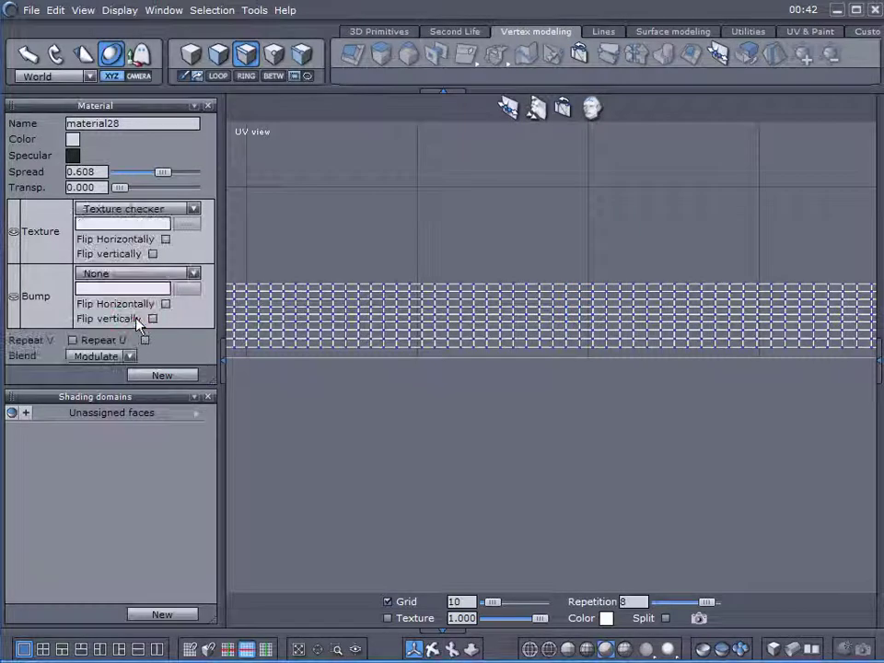
{"action": "left_click", "coordinate": [222, 363]}
- Show the object properties and a split perspective and UV layout, and examine the checker on the coil from several angles
{"action": "left_click", "coordinate": [876, 359]}
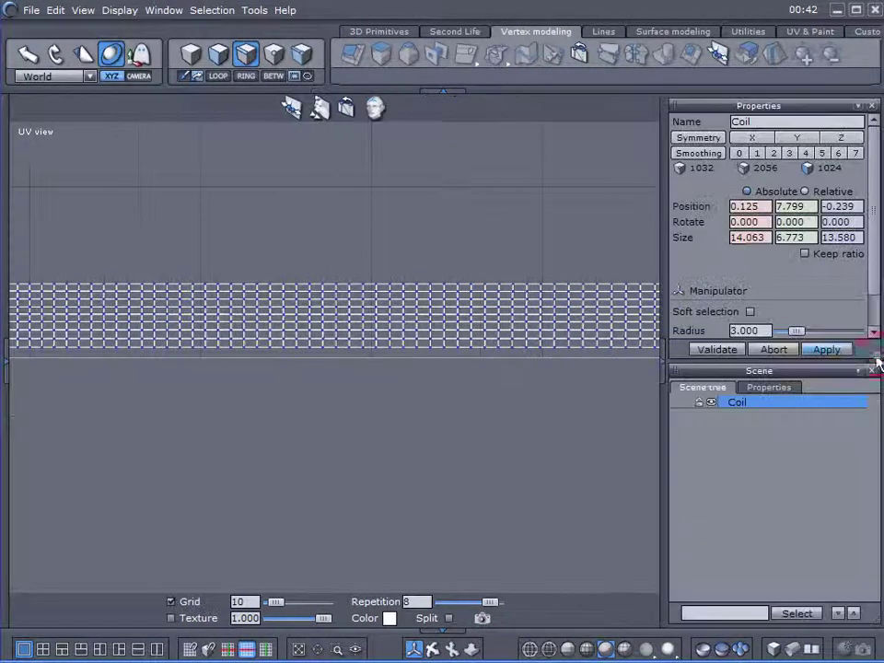
{"action": "left_click", "coordinate": [157, 648]}
{"action": "scroll", "coordinate": [207, 419], "scroll_direction": "down", "scroll_amount": 2}
{"action": "scroll", "coordinate": [207, 410], "scroll_direction": "up", "scroll_amount": 1}
{"action": "middle_click_drag", "start_coordinate": [202, 436], "coordinate": [96, 373]}
{"action": "scroll", "coordinate": [97, 374], "scroll_direction": "down", "scroll_amount": 3}
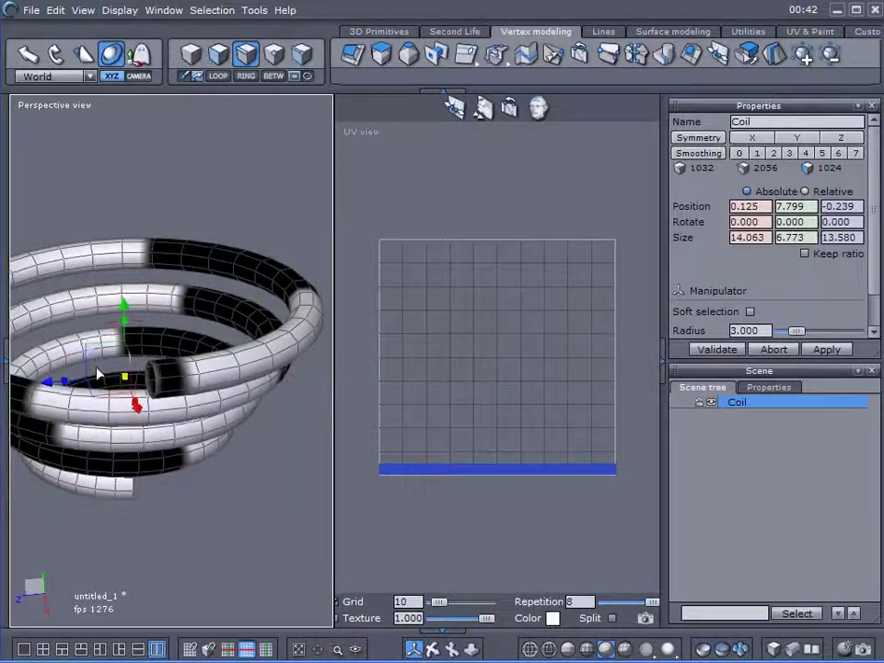
{"action": "middle_click_drag", "start_coordinate": [134, 405], "coordinate": [266, 403]}
{"action": "middle_click_drag", "start_coordinate": [354, 387], "coordinate": [242, 405]}
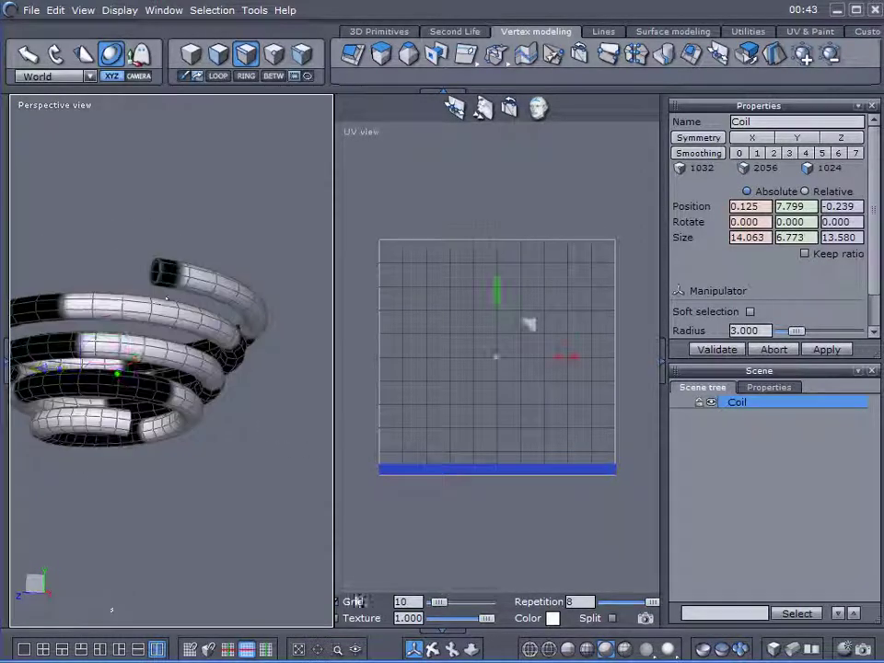
- Display the checker texture in the UV view and compare its squares on the UV strip with those on the coil
{"action": "left_click", "coordinate": [337, 622]}
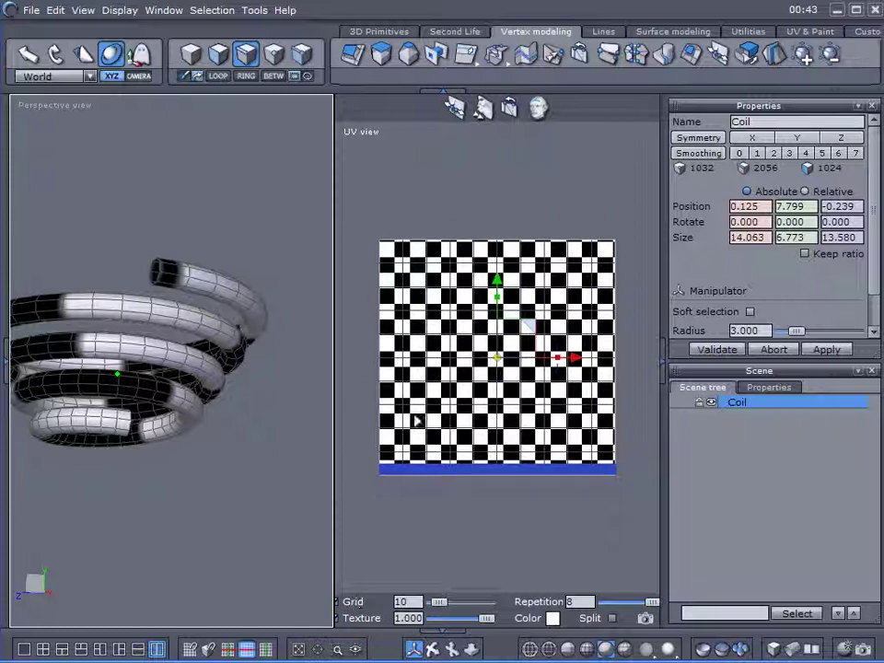
{"action": "scroll", "coordinate": [417, 405], "scroll_direction": "up", "scroll_amount": 3}
{"action": "scroll", "coordinate": [417, 408], "scroll_direction": "down", "scroll_amount": 2}
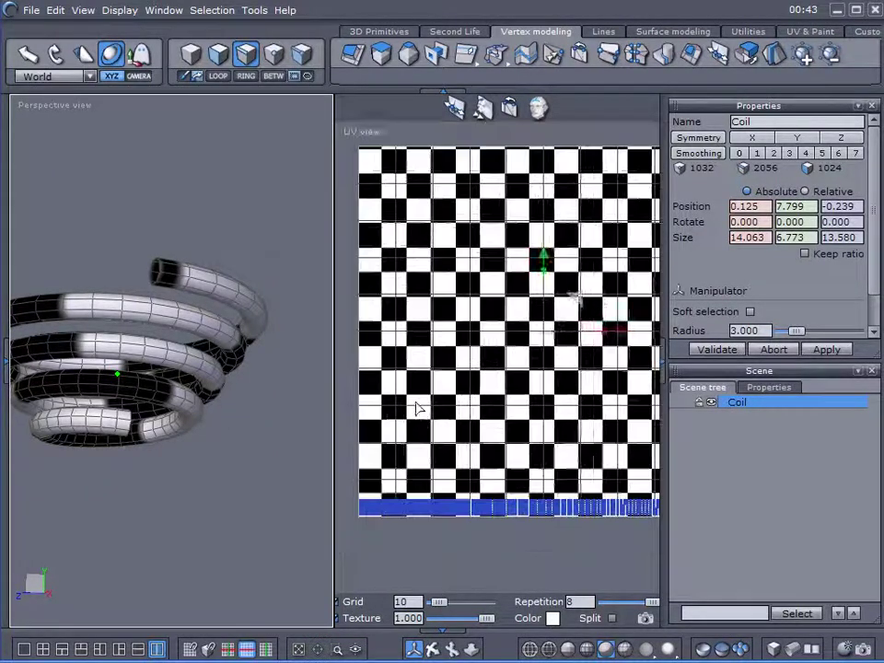
{"action": "middle_click_drag", "start_coordinate": [178, 403], "coordinate": [410, 544]}
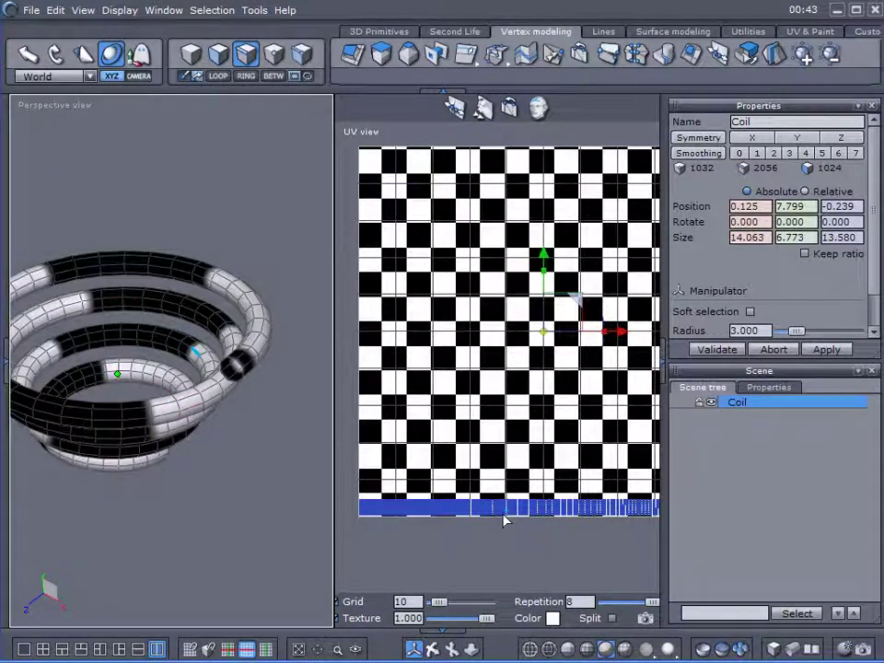
{"action": "scroll", "coordinate": [505, 519], "scroll_direction": "up", "scroll_amount": 4}
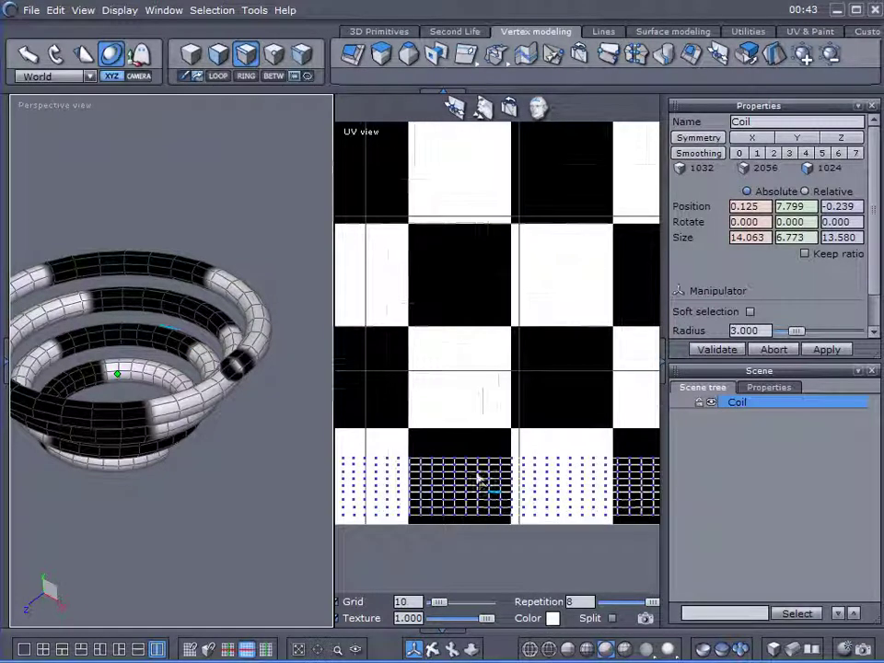
{"action": "left_click", "coordinate": [426, 459]}
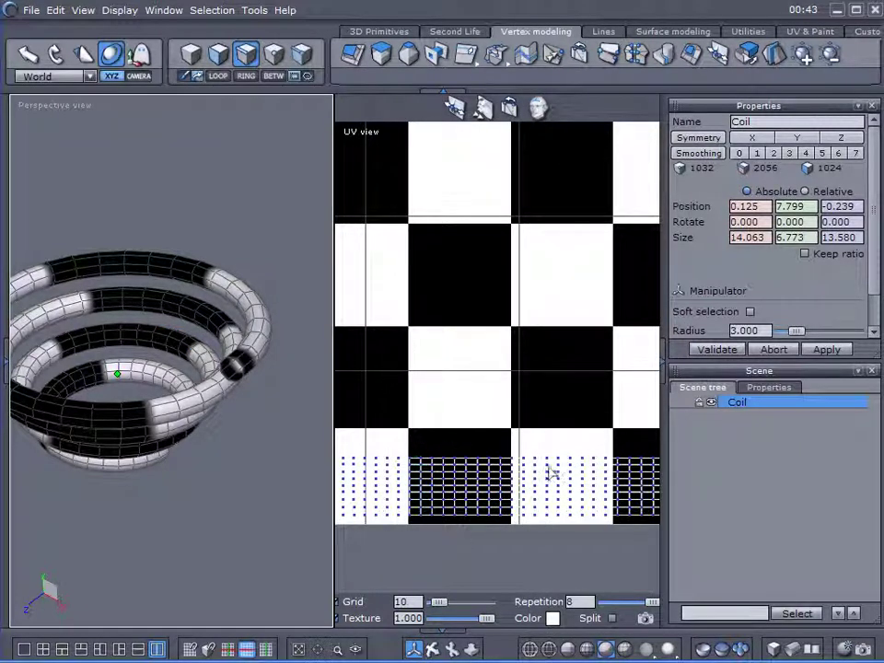
{"action": "right_click_drag", "start_coordinate": [237, 485], "coordinate": [279, 523]}
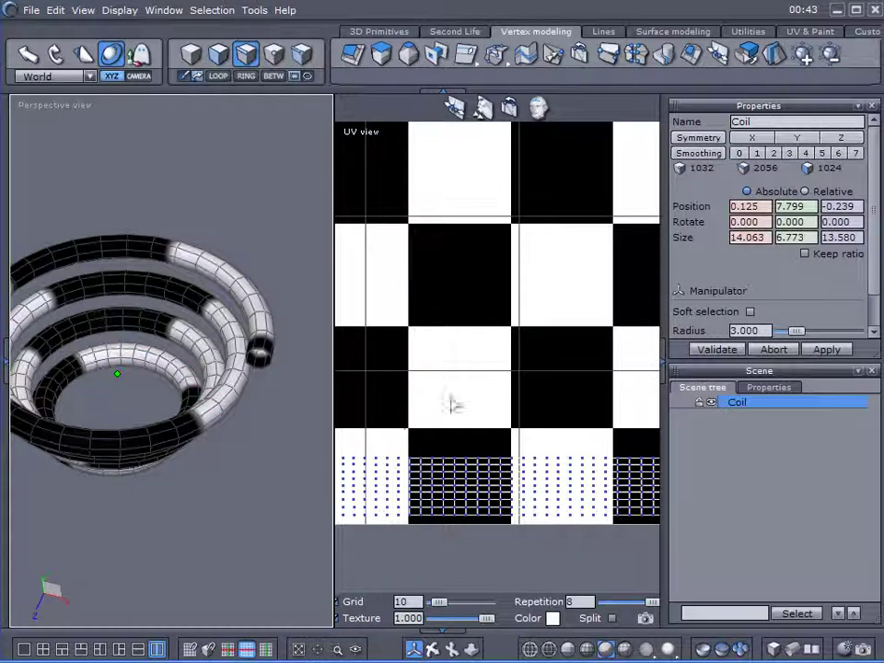
{"action": "scroll", "coordinate": [455, 406], "scroll_direction": "down", "scroll_amount": 3}
{"action": "scroll", "coordinate": [457, 407], "scroll_direction": "down", "scroll_amount": 3}
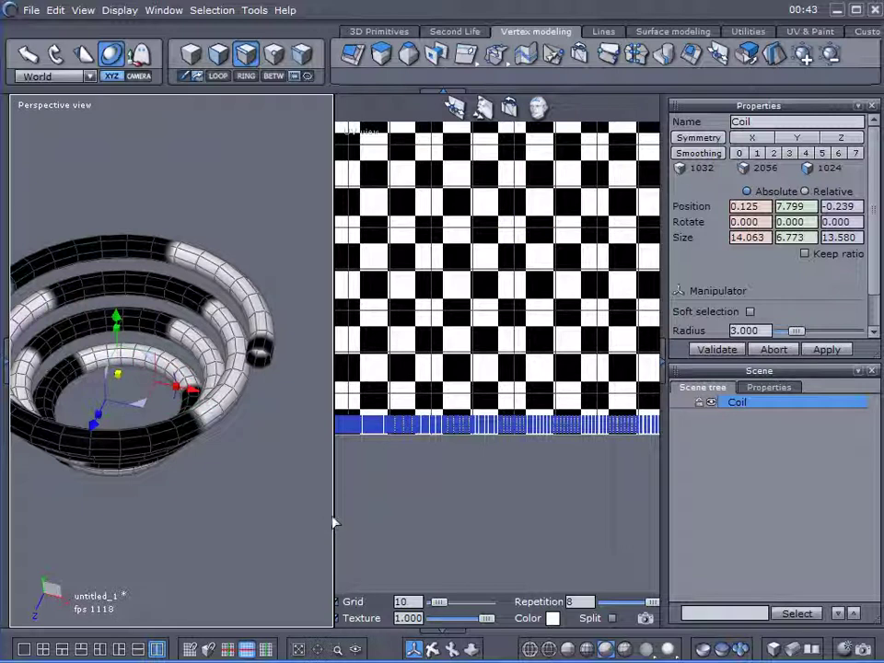
- Widen the UV view, examine the checker stripes around the coil again, and bring the whole UV square into view
{"action": "left_click_drag", "start_coordinate": [259, 509], "coordinate": [258, 509]}
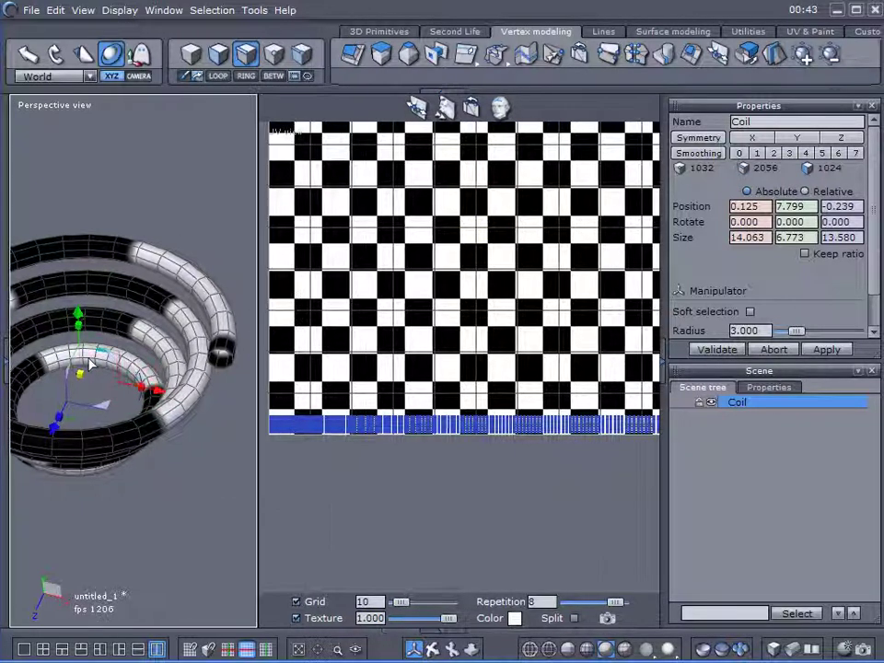
{"action": "middle_click_drag", "start_coordinate": [186, 511], "coordinate": [184, 476]}
{"action": "right_click_drag", "start_coordinate": [181, 475], "coordinate": [157, 466]}
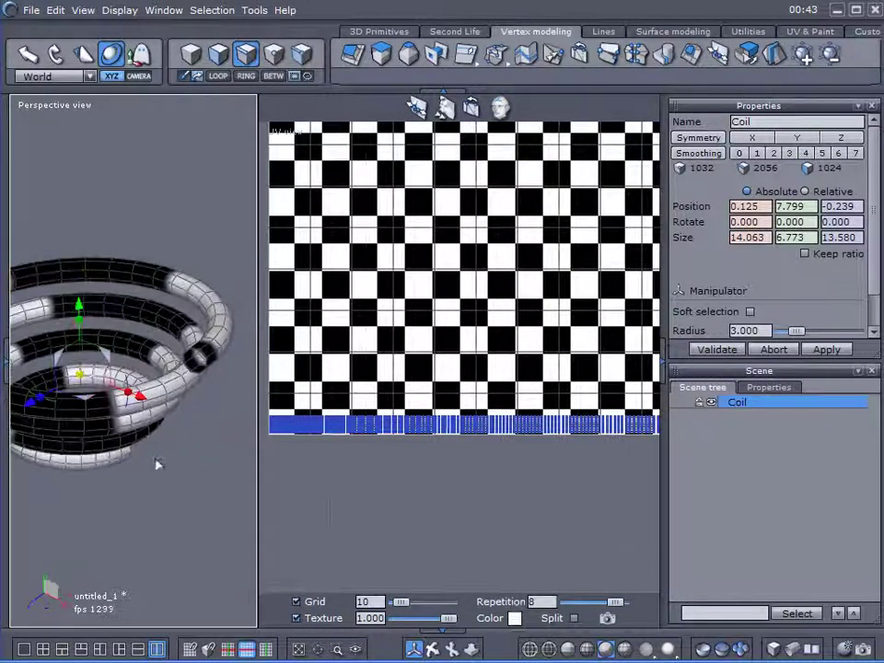
{"action": "mouse_move", "coordinate": [223, 496]}
{"action": "right_mouse_down"}
{"action": "mouse_move", "coordinate": [166, 487]}
{"action": "mouse_move", "coordinate": [148, 274]}
{"action": "mouse_move", "coordinate": [147, 396]}
{"action": "mouse_move", "coordinate": [176, 522]}
{"action": "mouse_move", "coordinate": [222, 504]}
{"action": "right_mouse_up"}
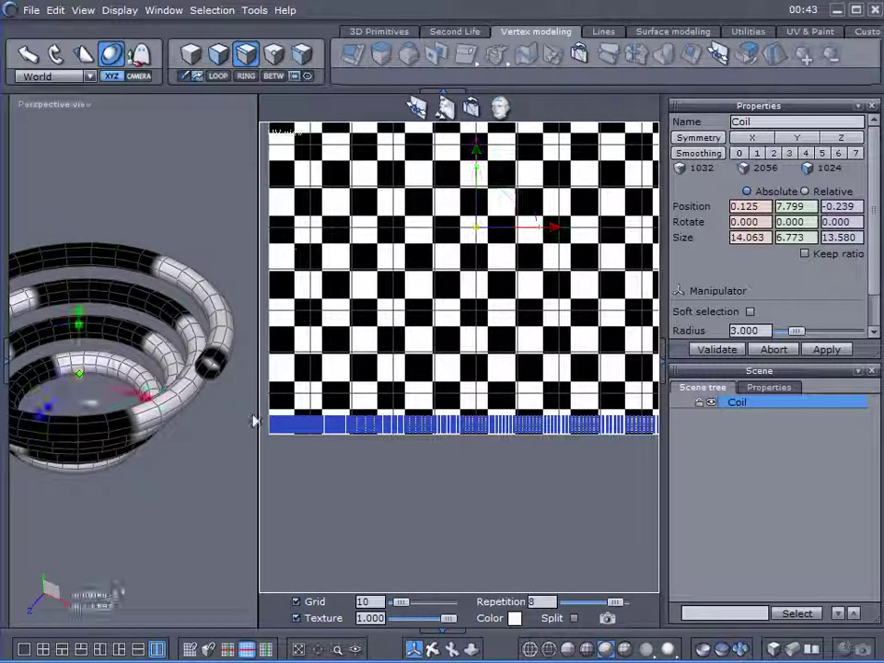
{"action": "right_click_drag", "start_coordinate": [224, 449], "coordinate": [166, 450]}
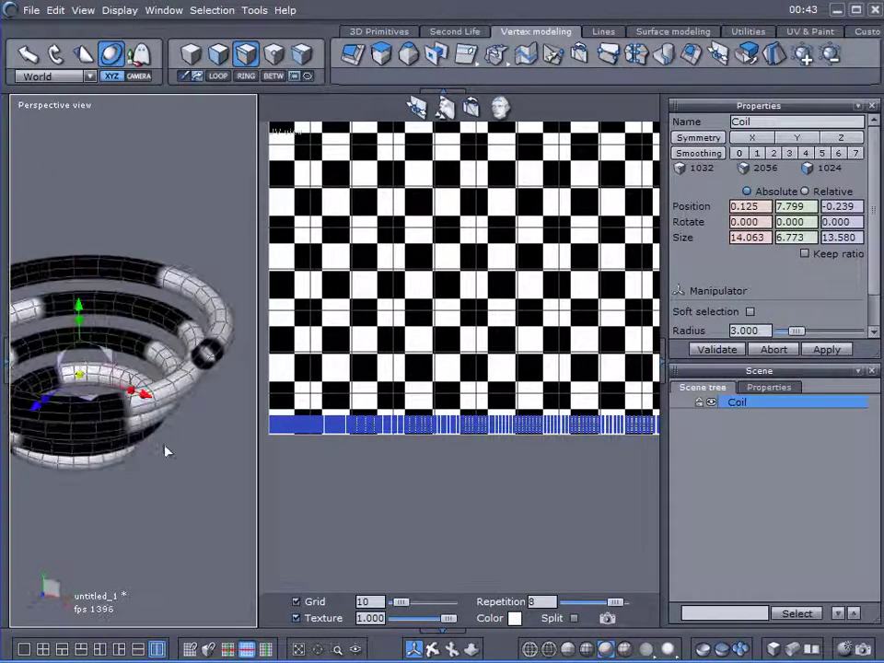
{"action": "middle_click_drag", "start_coordinate": [506, 504], "coordinate": [472, 583]}
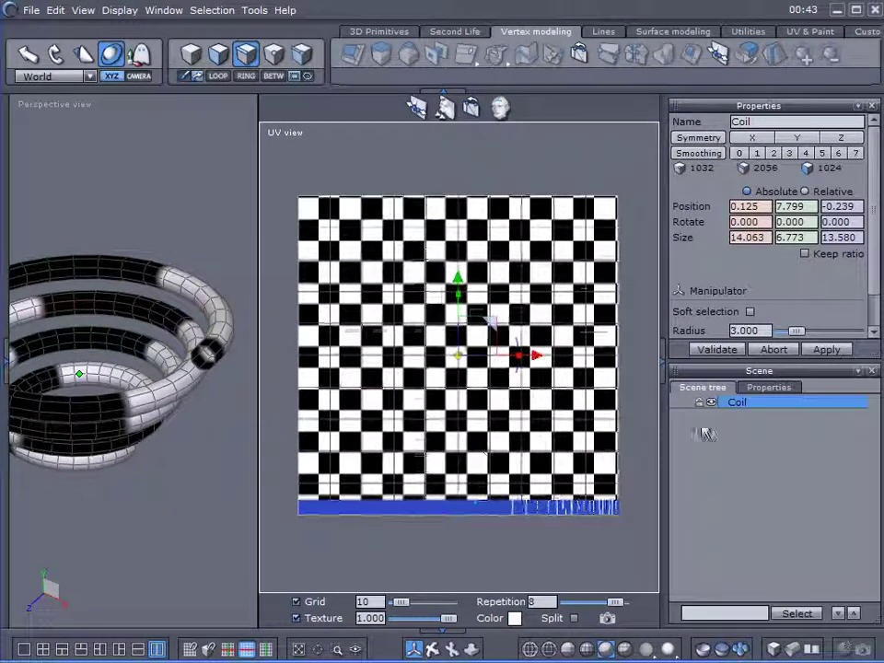
- Deselect and reselect the Coil object, and turn off the texture display in the UV view
{"action": "left_click", "coordinate": [725, 468]}
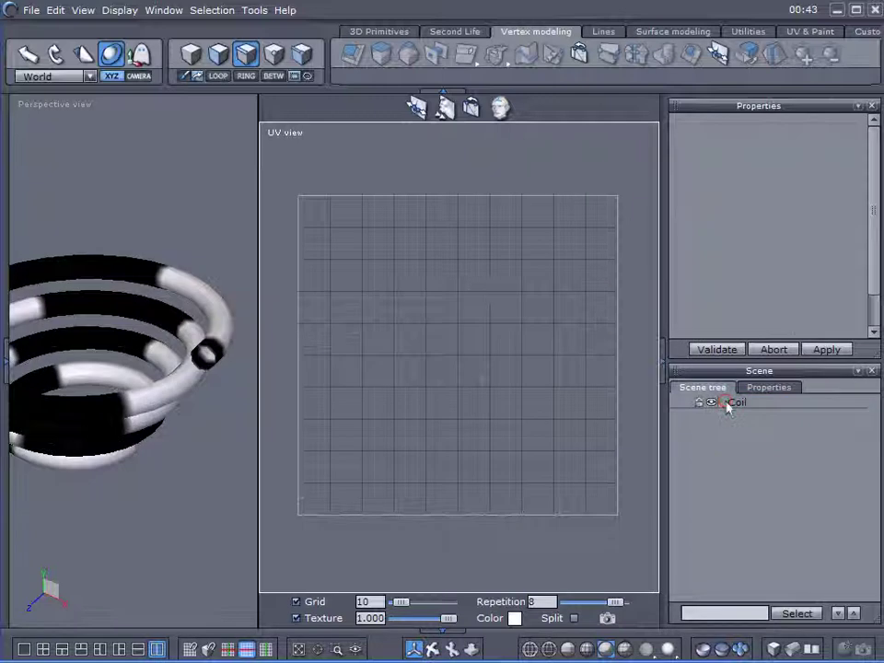
{"action": "left_click", "coordinate": [728, 403]}
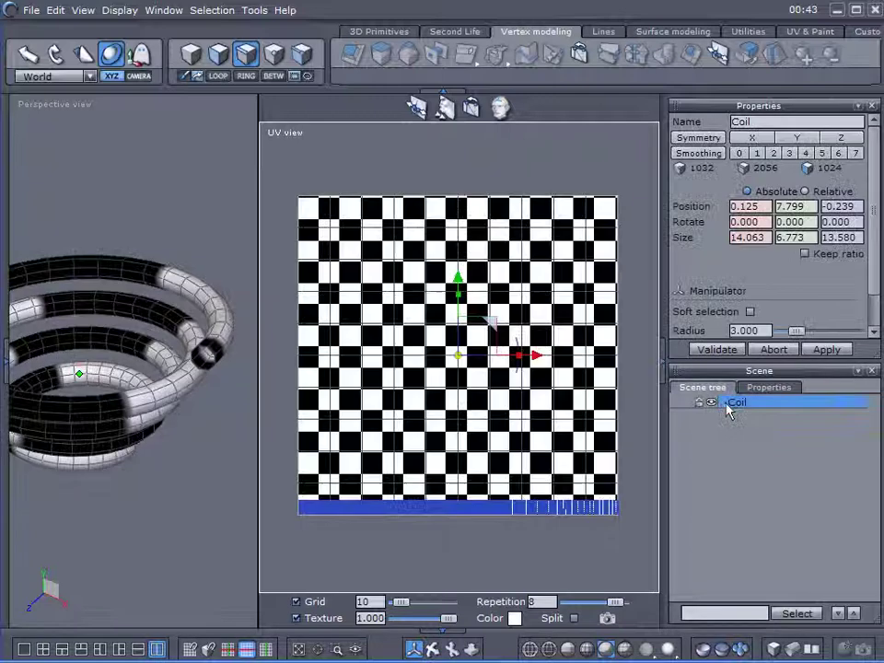
{"action": "left_click", "coordinate": [297, 619]}
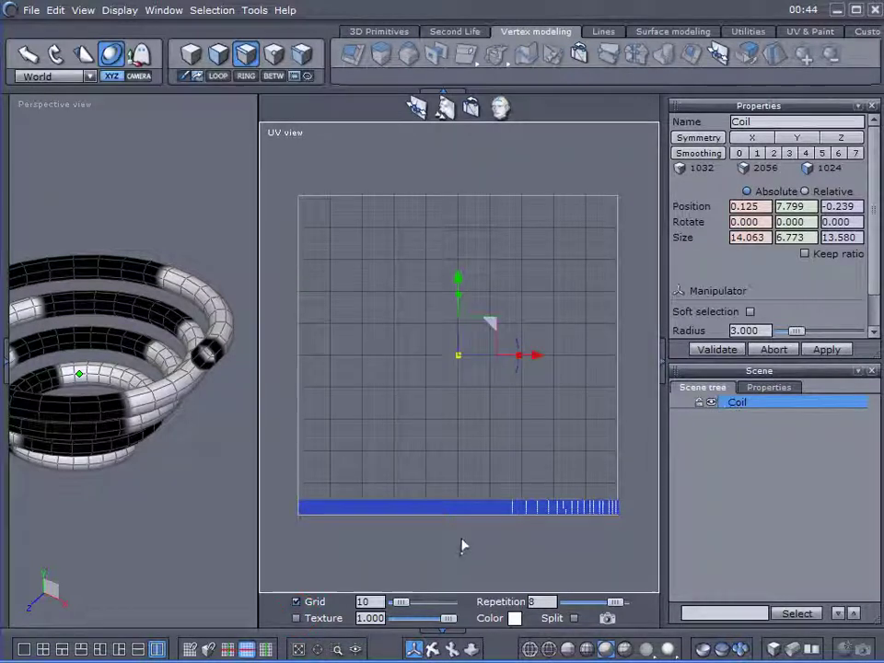